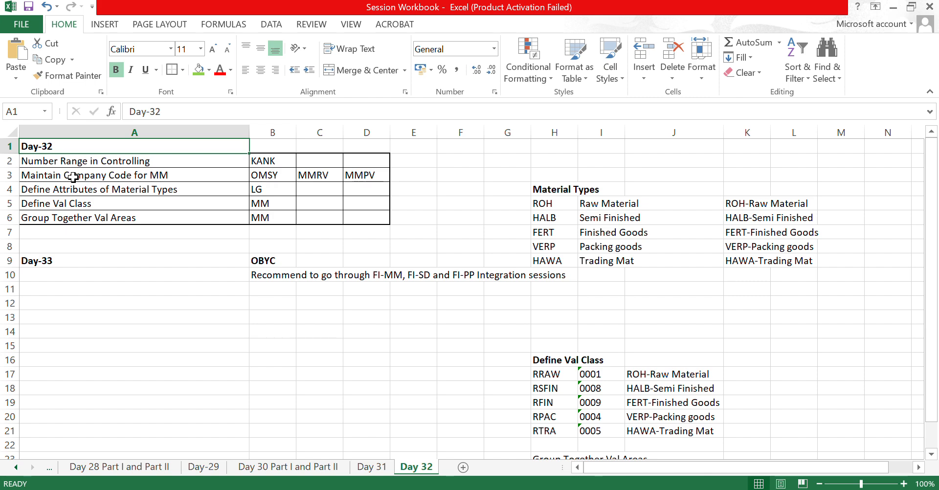
Enter "Product costing, Material Ledger, Actual costing and then COPA from CO" in cell F1
{"action": "key", "text": "Right"}
{"action": "key", "text": "Right"}
{"action": "key", "text": "Right"}
{"action": "key", "text": "Right"}
{"action": "key", "text": "Right"}
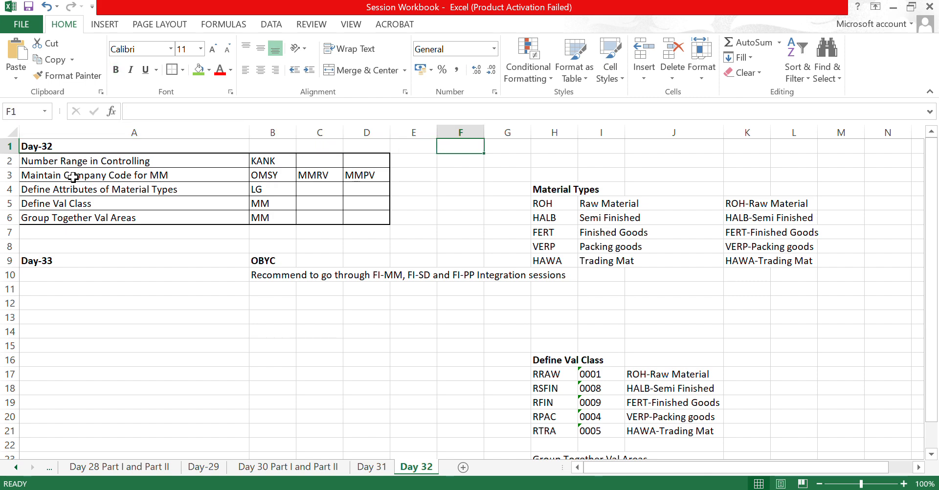
{"action": "type", "text": "Product c"}
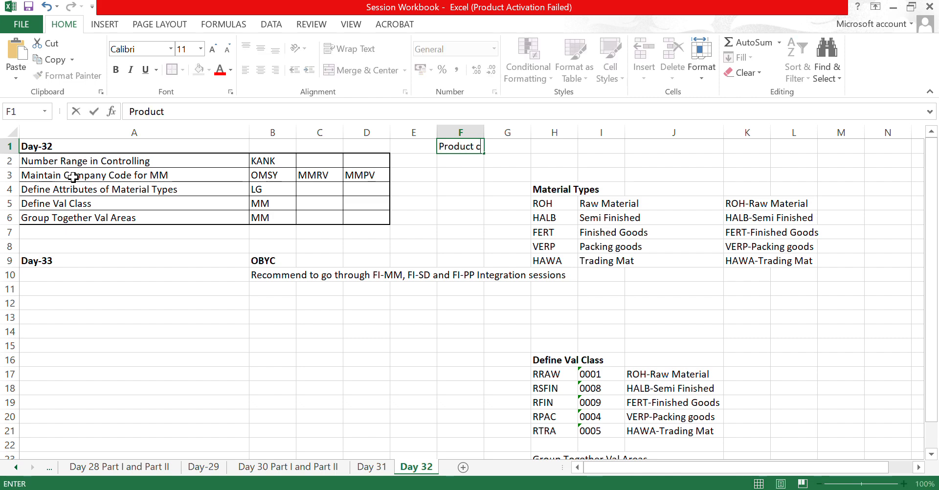
{"action": "type", "text": "osting, Mate"}
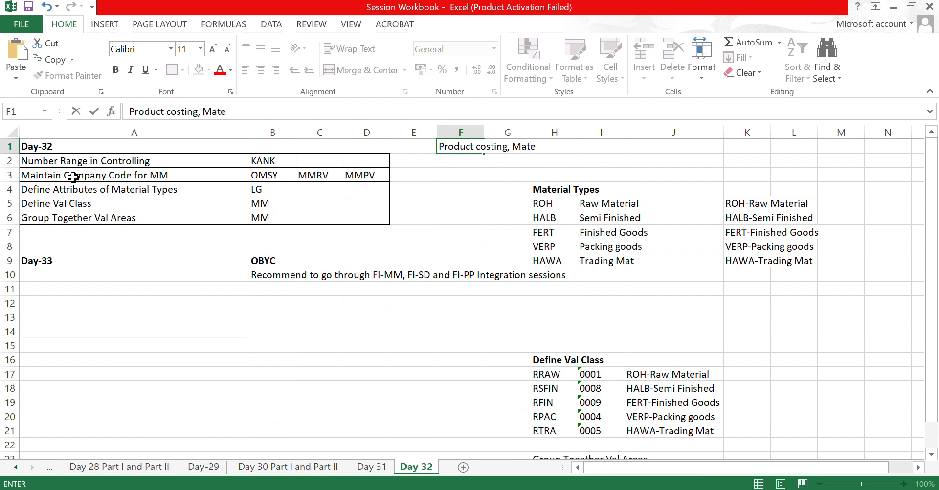
{"action": "type", "text": "rial Ledger, Actual co"}
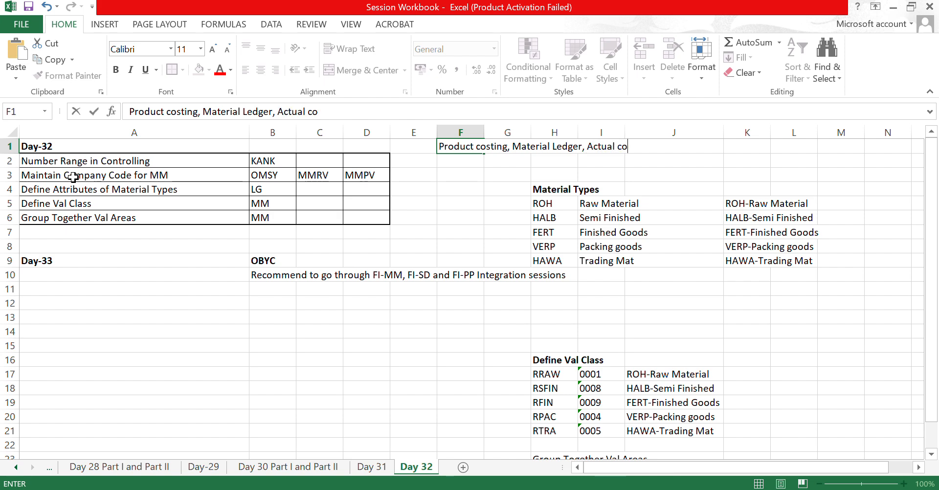
{"action": "type", "text": "sting and then "}
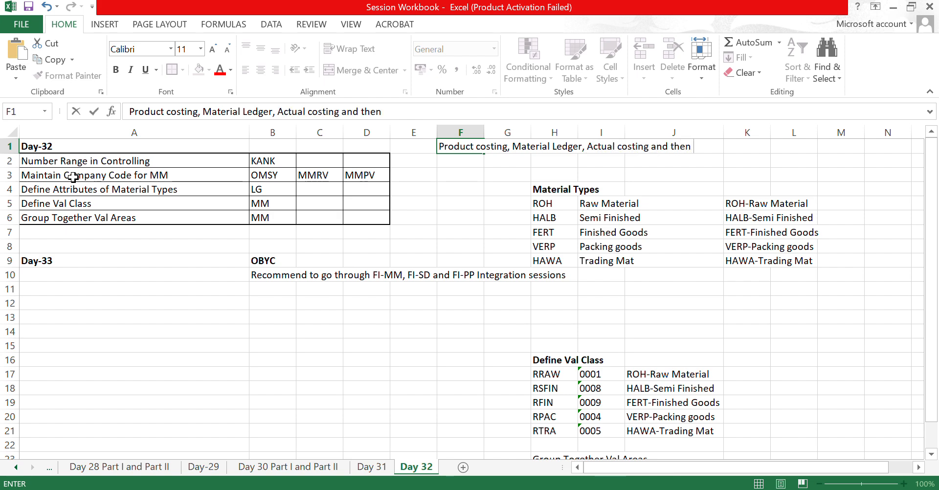
{"action": "type", "text": "COPA from Co"}
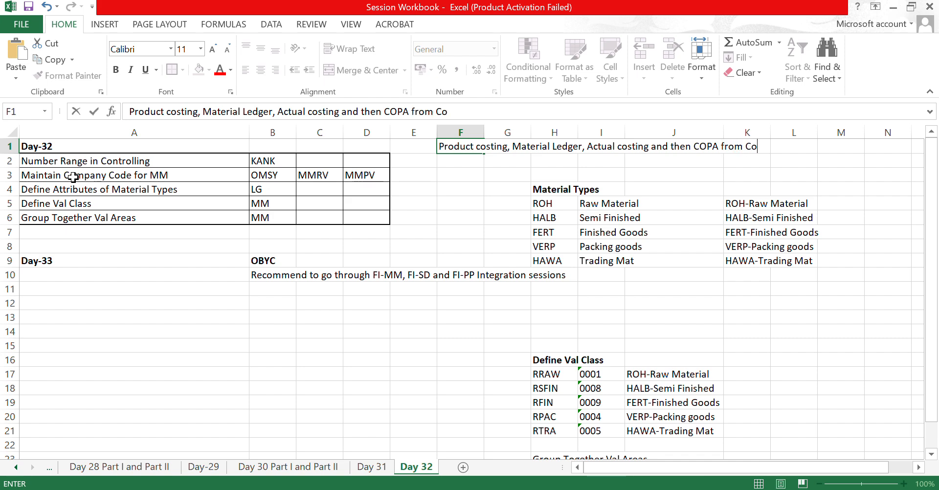
{"action": "key", "text": "BackSpace"}
{"action": "type", "text": "O"}
{"action": "key", "text": "Return"}
Number the topic rows by entering "1st" in cell E1 and "2nd" in cell E2
{"action": "key", "text": "Up"}
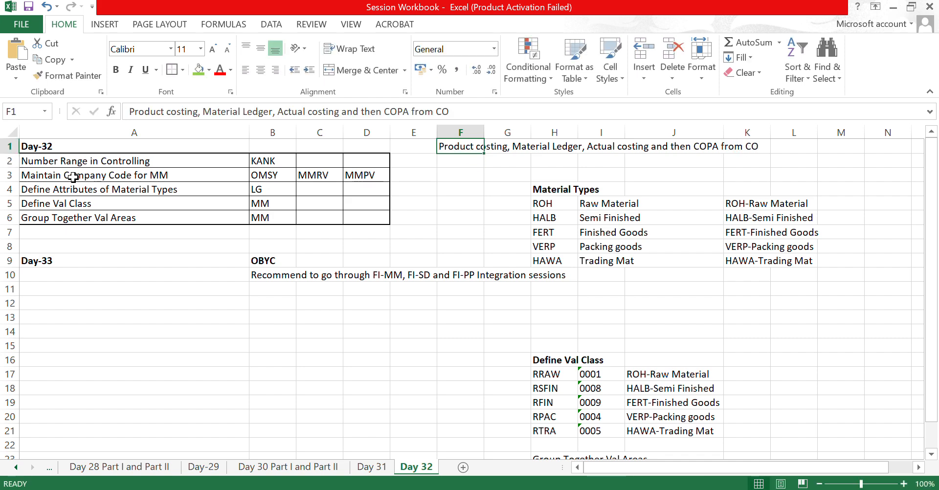
{"action": "key", "text": "Left"}
{"action": "type", "text": "1st"}
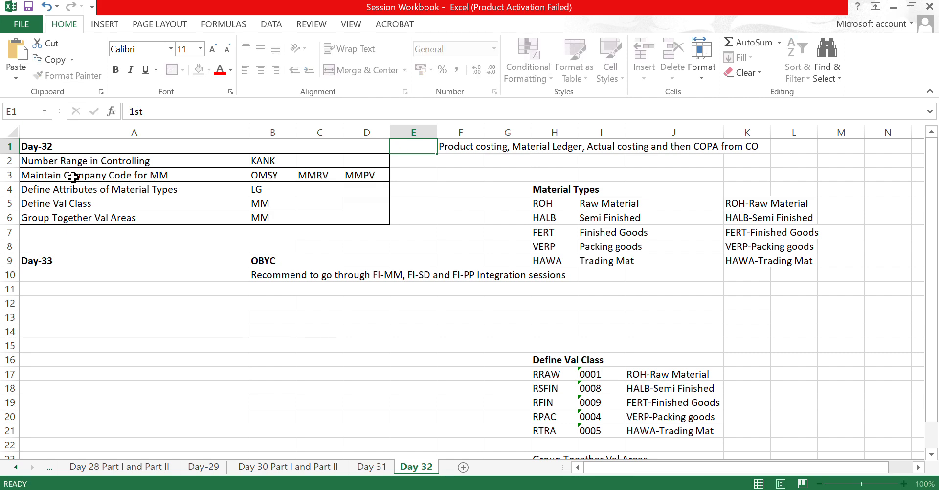
{"action": "key", "text": "Return"}
{"action": "type", "text": "2nd"}
{"action": "key", "text": "Return"}
Enter "Finance Business Processes" in cell F2 beside the 2nd label
{"action": "key", "text": "Up"}
{"action": "key", "text": "Right"}
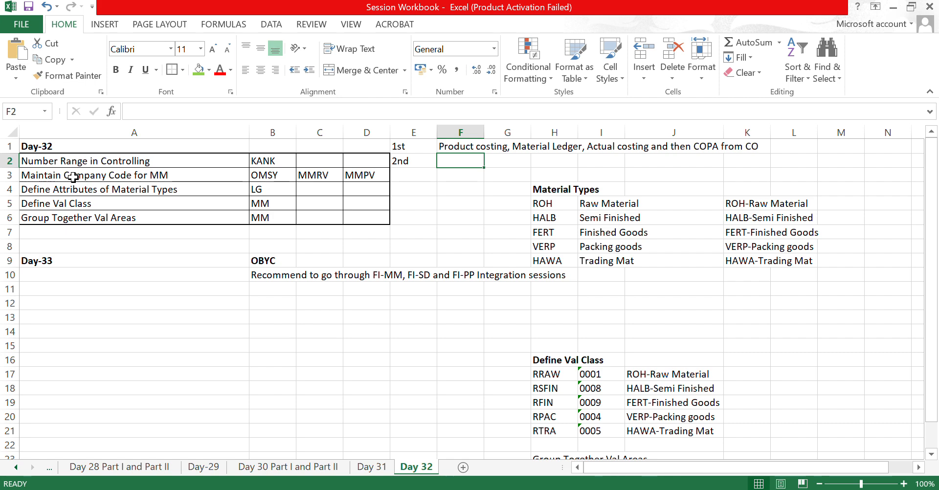
{"action": "type", "text": "Finance"}
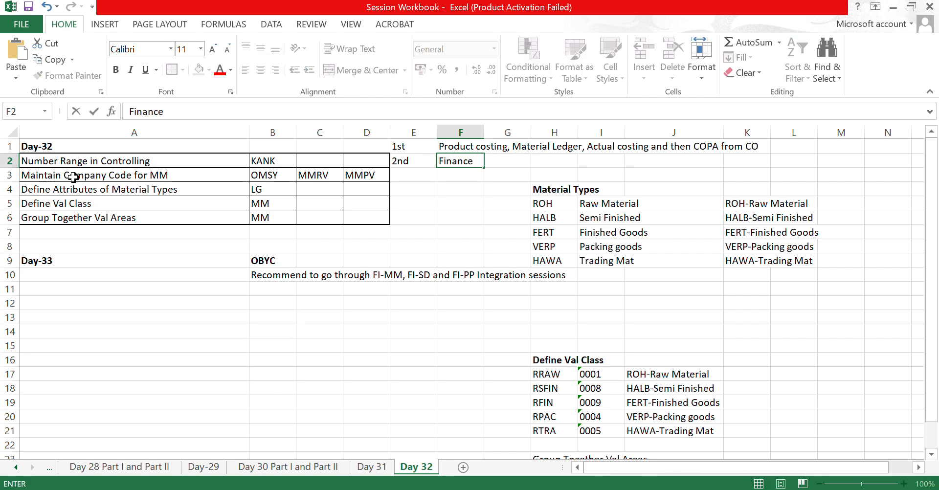
{"action": "type", "text": " Business Prioce"}
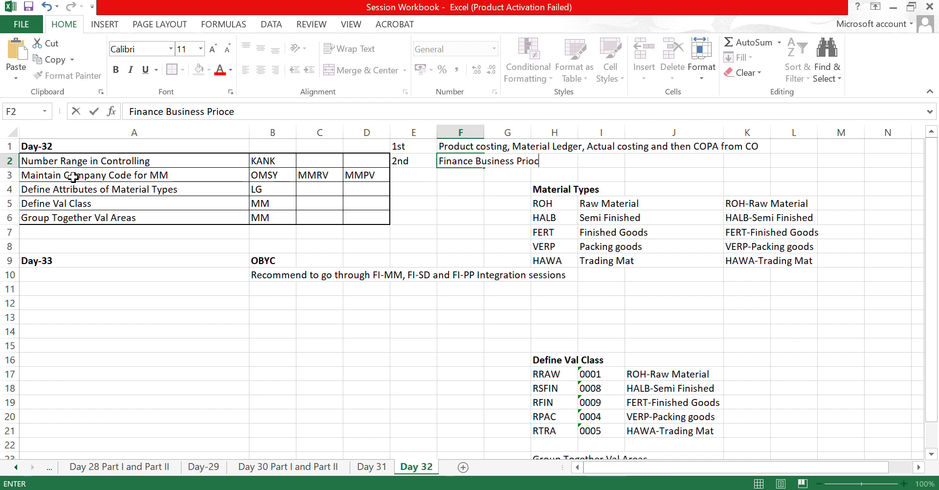
{"action": "key", "text": "BackSpace"}
{"action": "key", "text": "BackSpace"}
{"action": "key", "text": "BackSpace"}
{"action": "type", "text": "c"}
{"action": "key", "text": "BackSpace"}
{"action": "type", "text": "ocesses"}
{"action": "key", "text": "Return"}
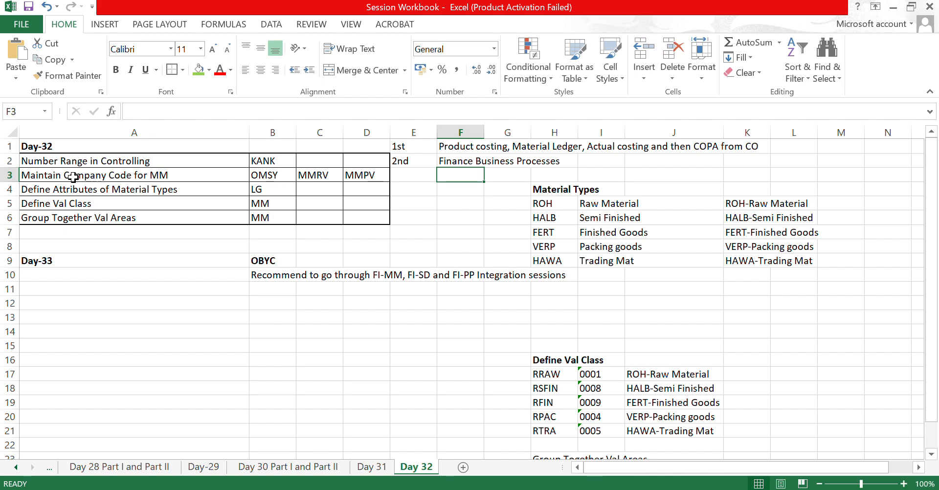
Highlight the numbered topic entries in E1:F2 to review them
{"action": "key", "text": "Up"}
{"action": "key", "text": "Up"}
{"action": "key", "text": "Left"}
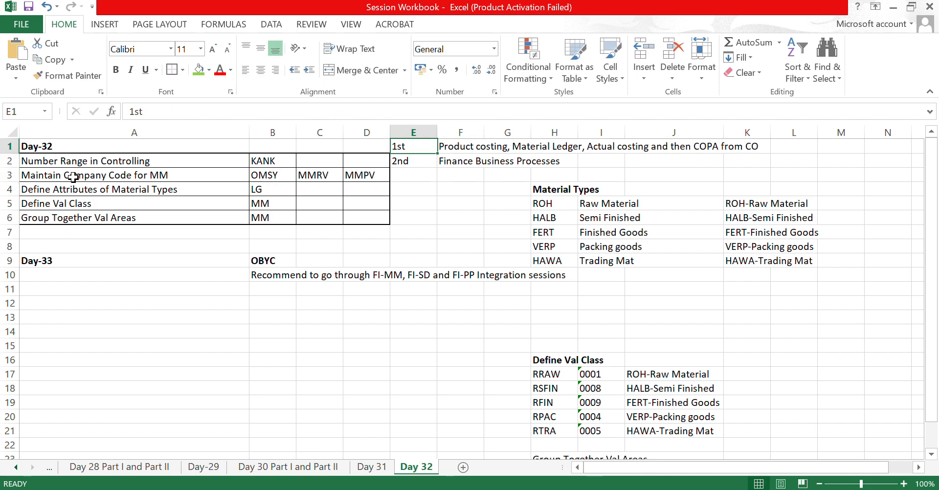
{"action": "key", "text": "shift+Right"}
{"action": "key", "text": "shift+Down"}
List MM, SD and PP in cells E7, E8 and E9
{"action": "key", "text": "Down"}
{"action": "key", "text": "Down"}
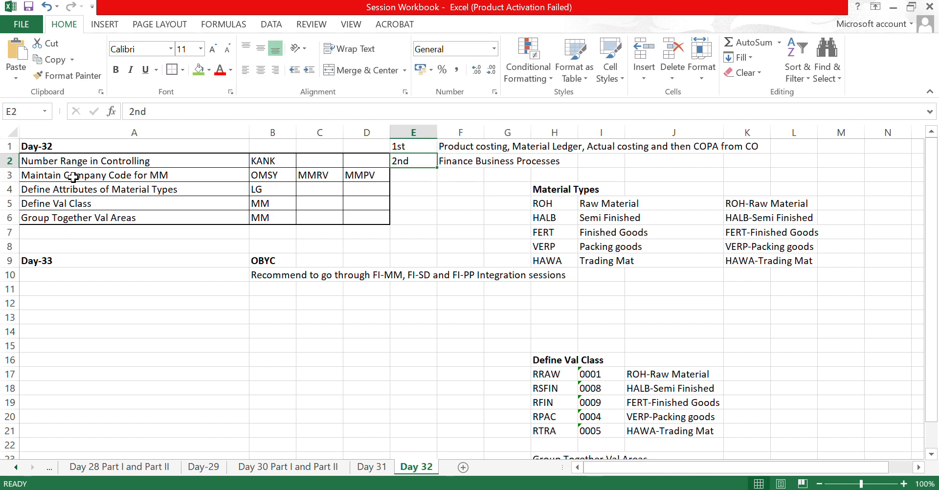
{"action": "key", "text": "Down"}
{"action": "key", "text": "Down"}
{"action": "key", "text": "Down"}
{"action": "key", "text": "Down"}
{"action": "key", "text": "Left"}
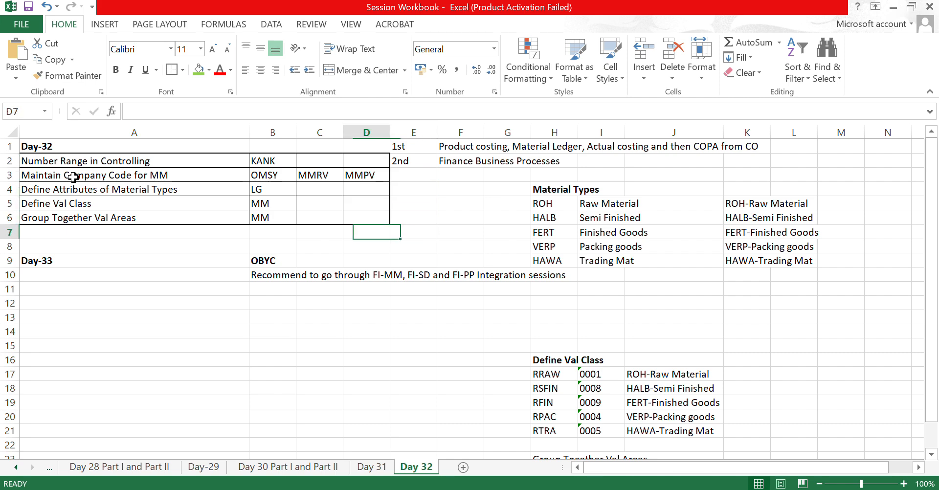
{"action": "key", "text": "Right"}
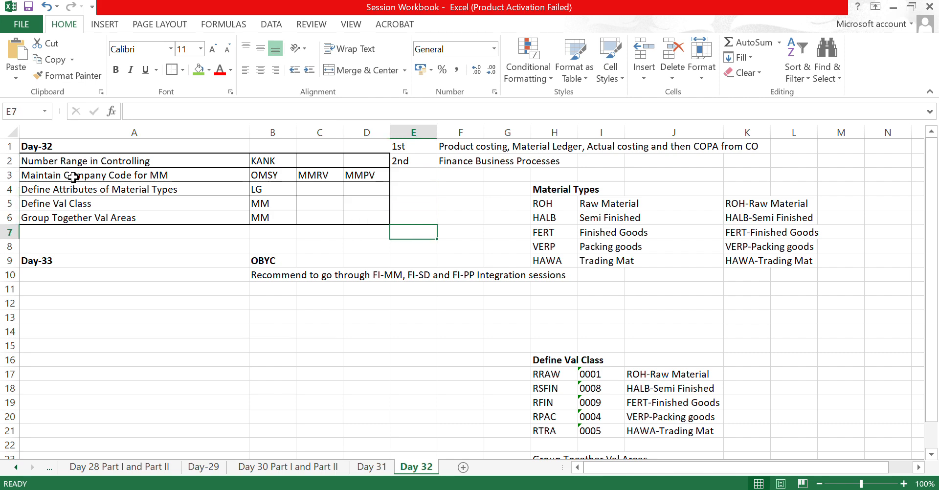
{"action": "type", "text": "MM"}
{"action": "key", "text": "Return"}
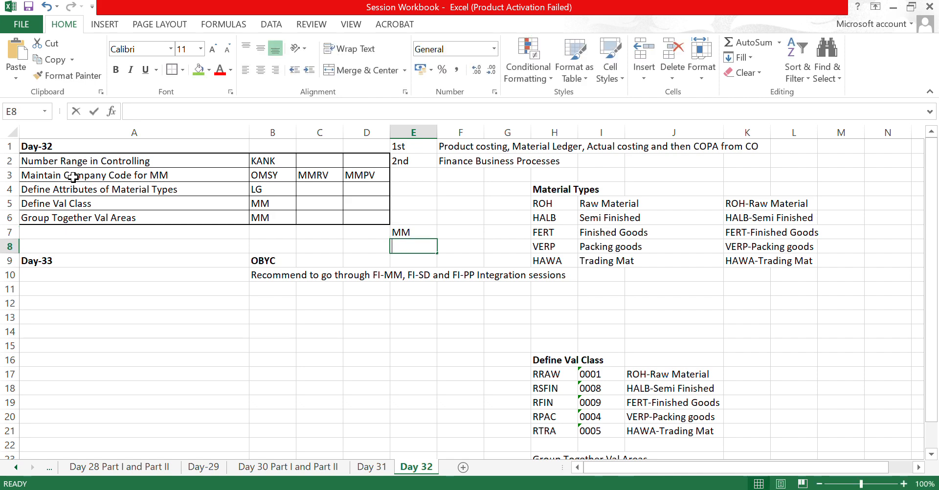
{"action": "type", "text": "SD"}
{"action": "key", "text": "Return"}
{"action": "type", "text": "PP"}
{"action": "key", "text": "Return"}
Clear the MM, SD and PP entries from E7:E9
{"action": "key", "text": "Up"}
{"action": "key", "text": "Up"}
{"action": "key", "text": "Up"}
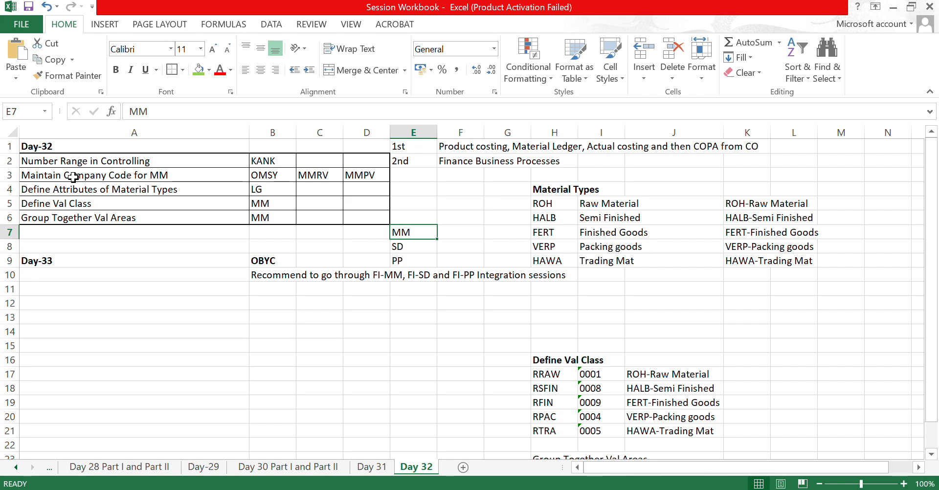
{"action": "key", "text": "shift+Down"}
{"action": "key", "text": "shift+Down"}
{"action": "key", "text": "Delete"}
Highlight the configuration topics listed under the Day-32 heading in A2:A6 to review them
{"action": "key", "text": "Up"}
{"action": "key", "text": "Up"}
{"action": "key", "text": "Up"}
{"action": "key", "text": "Up"}
{"action": "key", "text": "Up"}
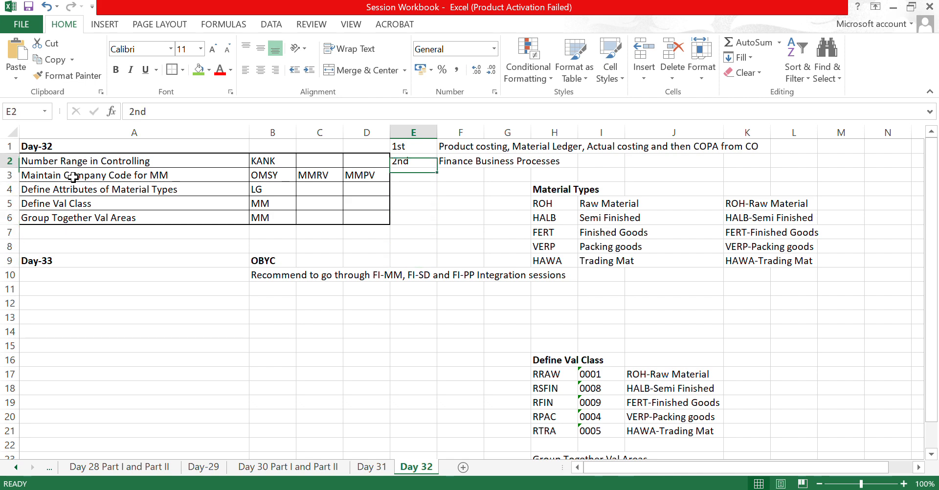
{"action": "key", "text": "Up"}
{"action": "key", "text": "Left"}
{"action": "key", "text": "Left"}
{"action": "key", "text": "Left"}
{"action": "key", "text": "Left"}
{"action": "key", "text": "Down"}
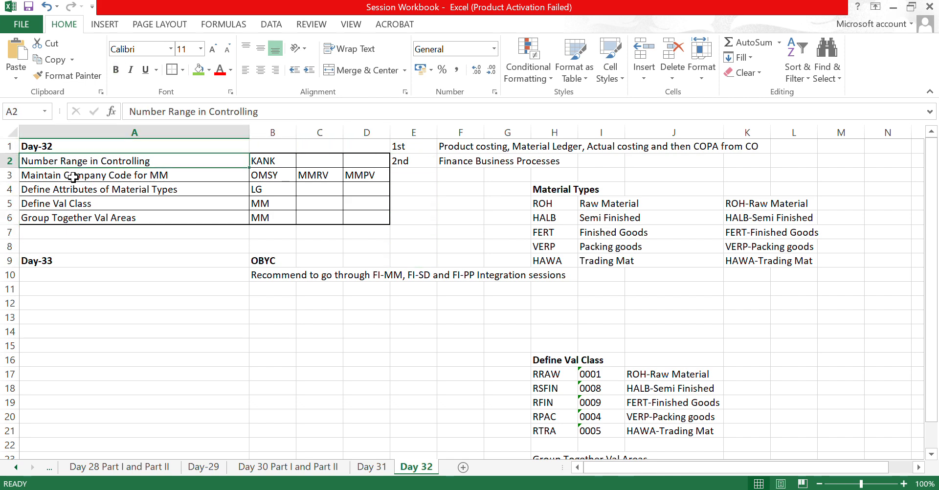
{"action": "key", "text": "shift+Down"}
{"action": "key", "text": "shift+Down"}
{"action": "key", "text": "shift+Down"}
{"action": "key", "text": "shift+Down"}
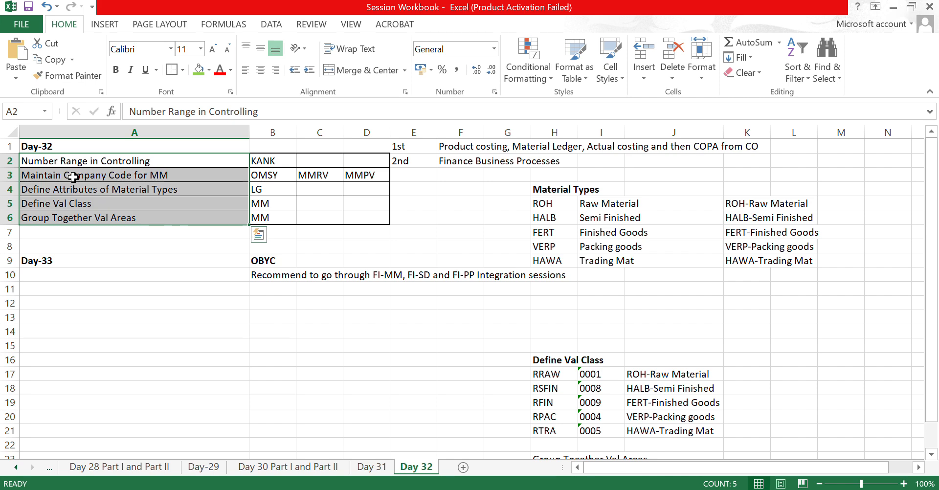
{"action": "key", "text": "Return"}
{"action": "key", "text": "Up"}
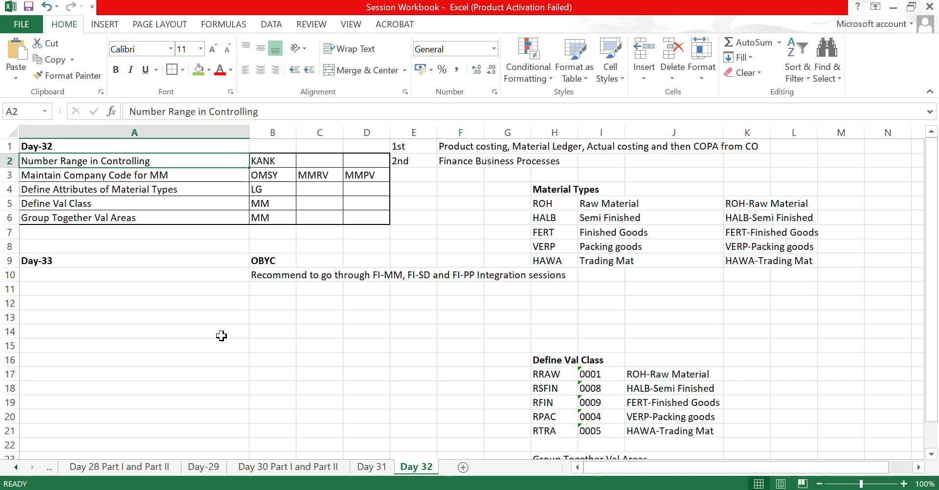
{"action": "key", "text": "Down"}
{"action": "key", "text": "Up"}
{"action": "key", "text": "Down"}
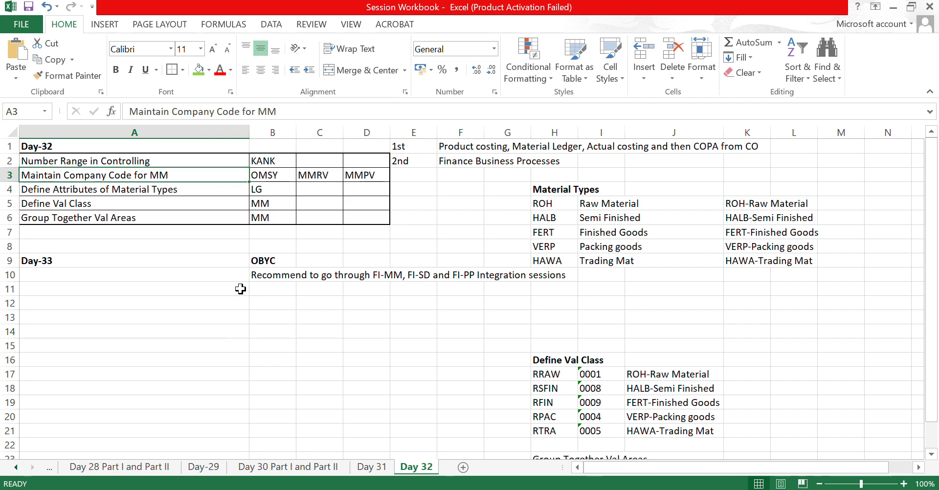
{"action": "left_click", "coordinate": [395, 22]}
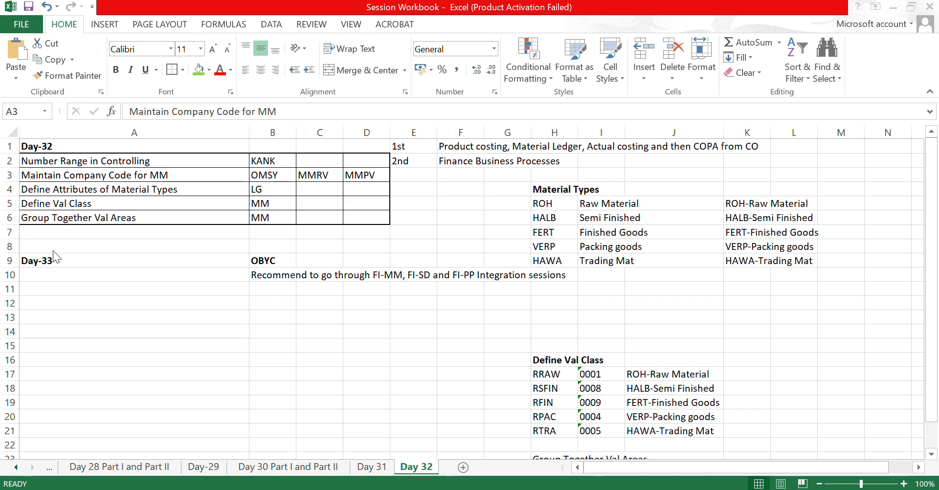
{"action": "key", "text": "shift+Down"}
{"action": "key", "text": "ctrl+5"}
{"action": "left_click", "coordinate": [61, 205]}
{"action": "key", "text": "ctrl+z"}
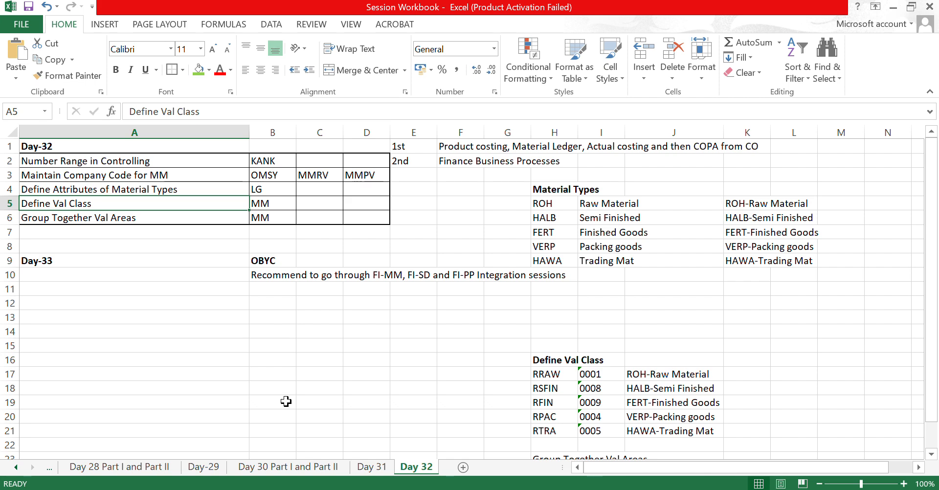
Highlight the material type codes in H5:H9 under the Material Types heading
{"action": "key", "text": "Up"}
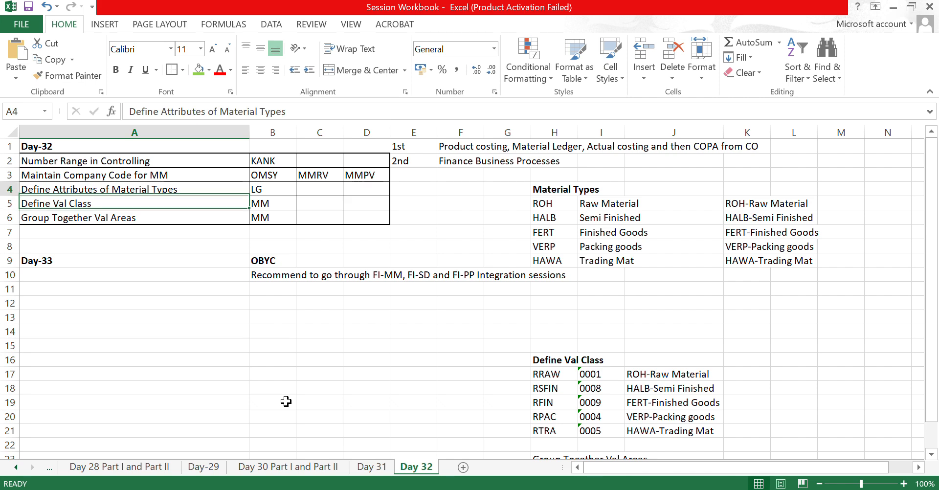
{"action": "key", "text": "Right"}
{"action": "key", "text": "Right"}
{"action": "key", "text": "Right"}
{"action": "key", "text": "Right"}
{"action": "key", "text": "Right"}
{"action": "key", "text": "Right"}
{"action": "key", "text": "Right"}
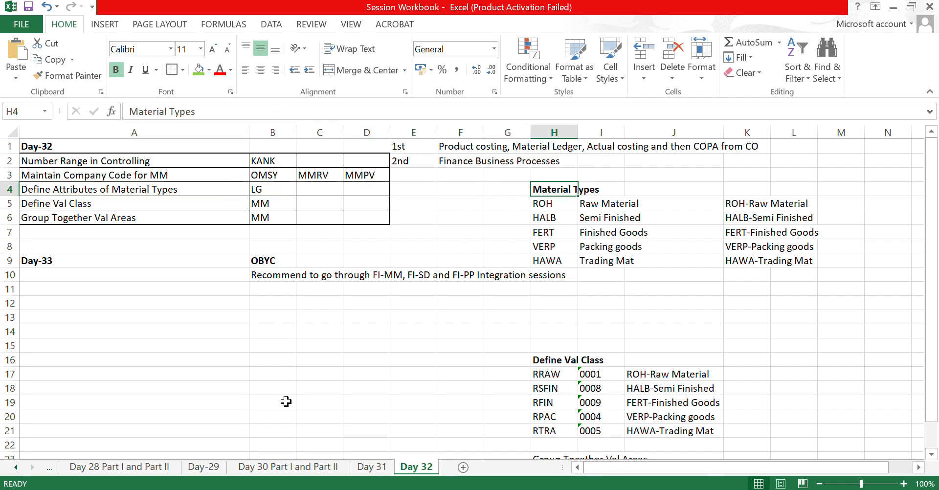
{"action": "key", "text": "Down"}
{"action": "key", "text": "shift+Down"}
{"action": "key", "text": "shift+Down"}
{"action": "key", "text": "shift+Down"}
{"action": "key", "text": "shift+Down"}
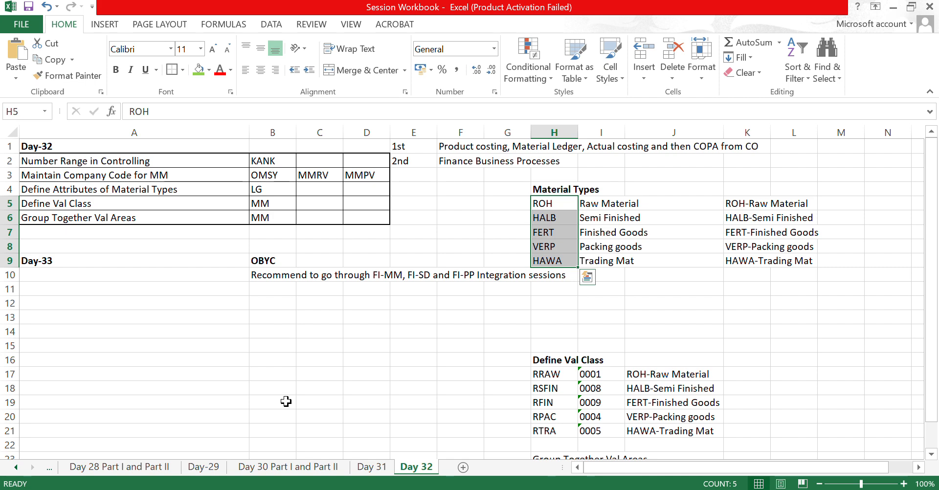
Highlight the material type descriptions beside the codes in I5:I9
{"action": "key", "text": "Right"}
{"action": "key", "text": "shift+Down"}
{"action": "key", "text": "shift+Down"}
{"action": "key", "text": "shift+Down"}
{"action": "key", "text": "shift+Down"}
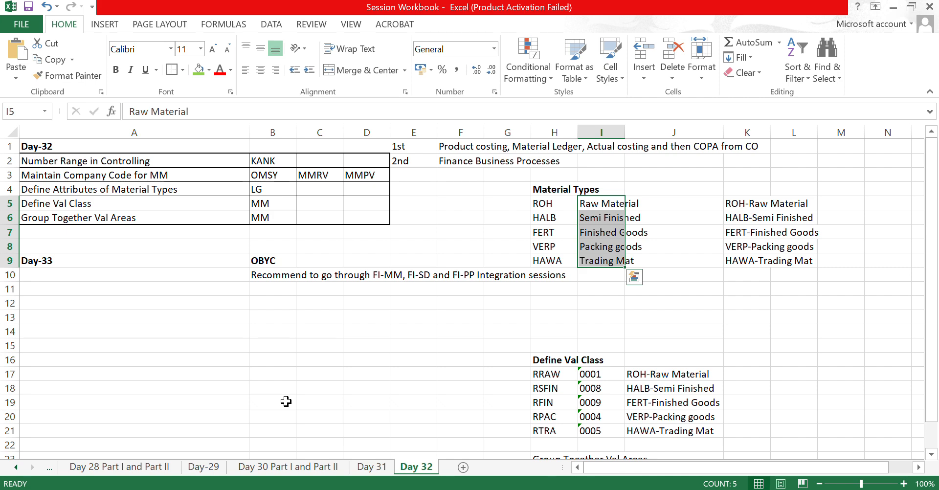
{"action": "key", "text": "Return"}
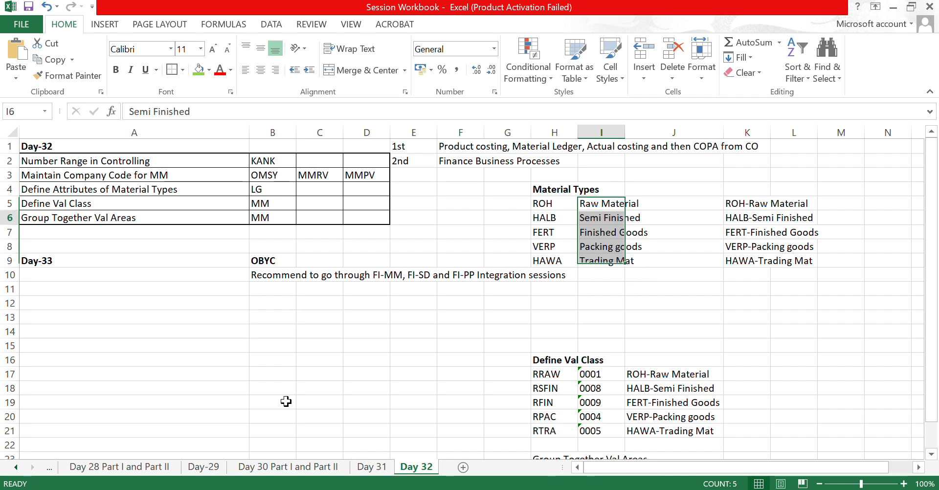
{"action": "key", "text": "Down"}
{"action": "key", "text": "Down"}
{"action": "key", "text": "Down"}
{"action": "key", "text": "Up"}
{"action": "key", "text": "Up"}
{"action": "key", "text": "Up"}
{"action": "key", "text": "Up"}
{"action": "key", "text": "Left"}
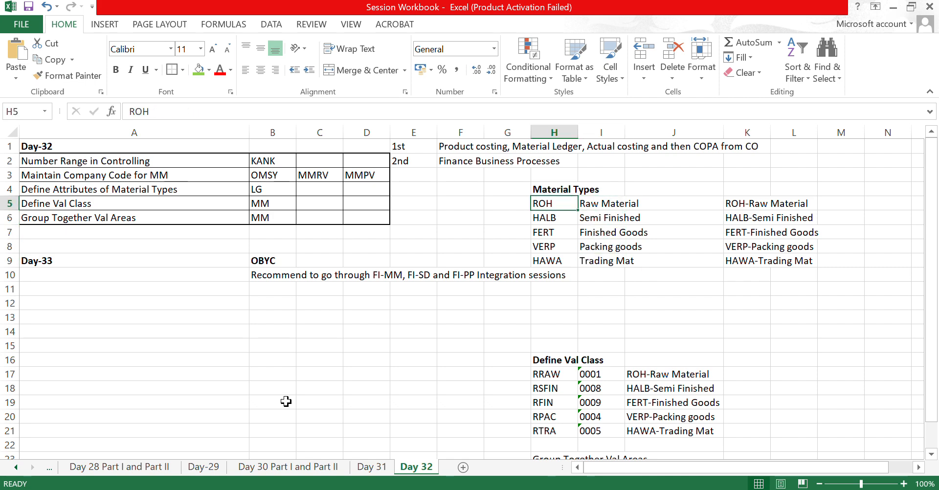
{"action": "key", "text": "Down"}
{"action": "key", "text": "Down"}
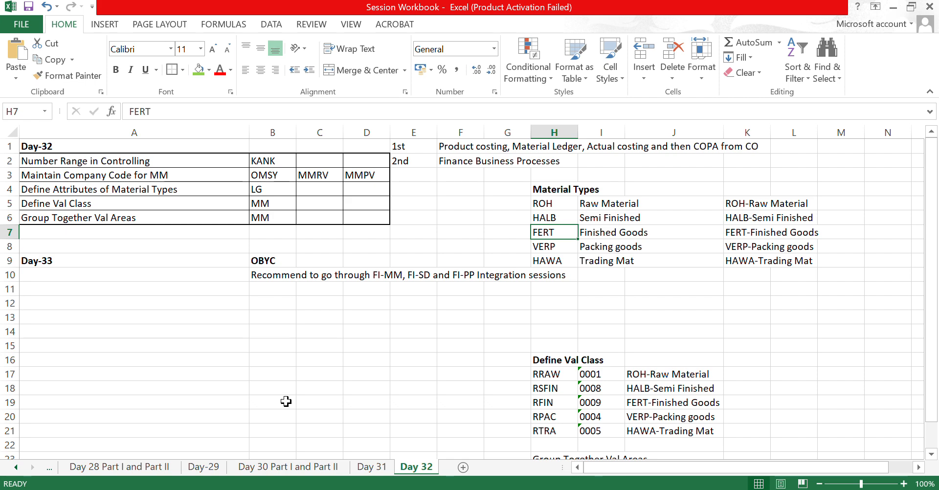
Enter the heading Code in H15, above the codes of the Define Val Class list
{"action": "key", "text": "Down"}
{"action": "key", "text": "Down"}
{"action": "key", "text": "Down"}
{"action": "key", "text": "Down"}
{"action": "key", "text": "Down"}
{"action": "key", "text": "Down"}
{"action": "key", "text": "Down"}
{"action": "key", "text": "Down"}
{"action": "key", "text": "Down"}
{"action": "key", "text": "Down"}
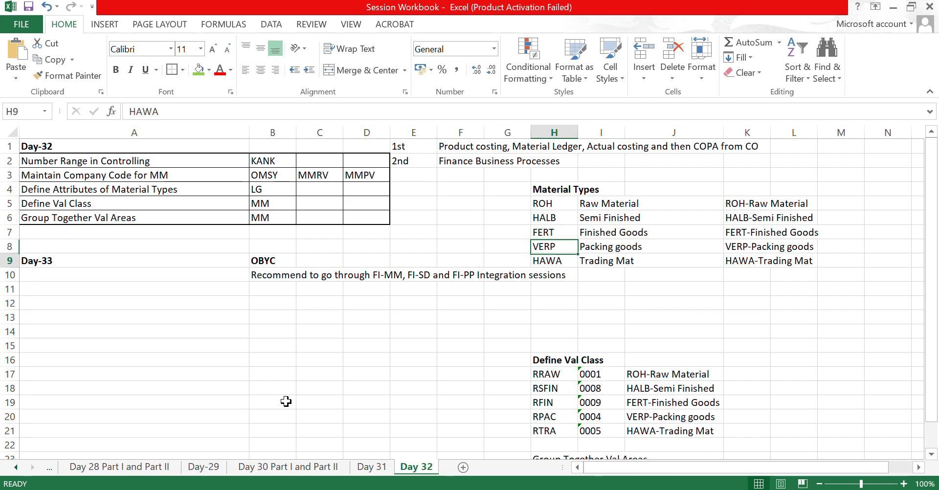
{"action": "key", "text": "Up"}
{"action": "key", "text": "Up"}
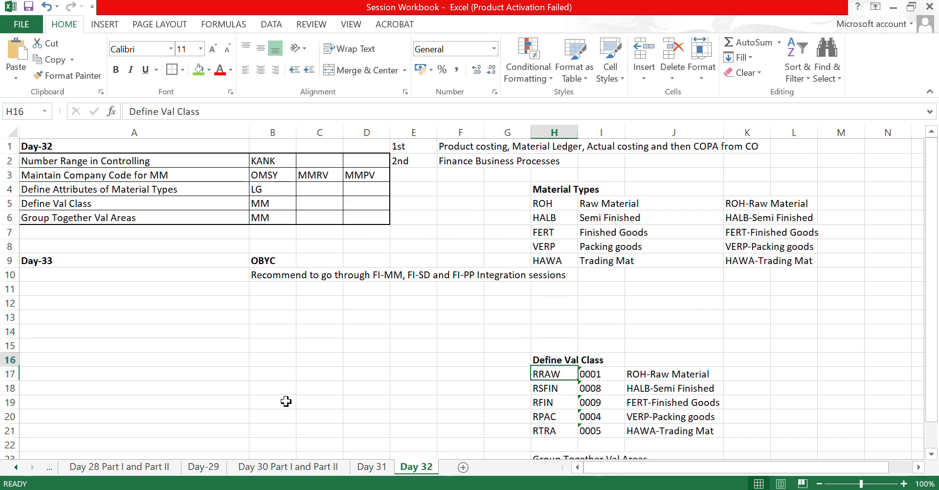
{"action": "type", "text": "Code"}
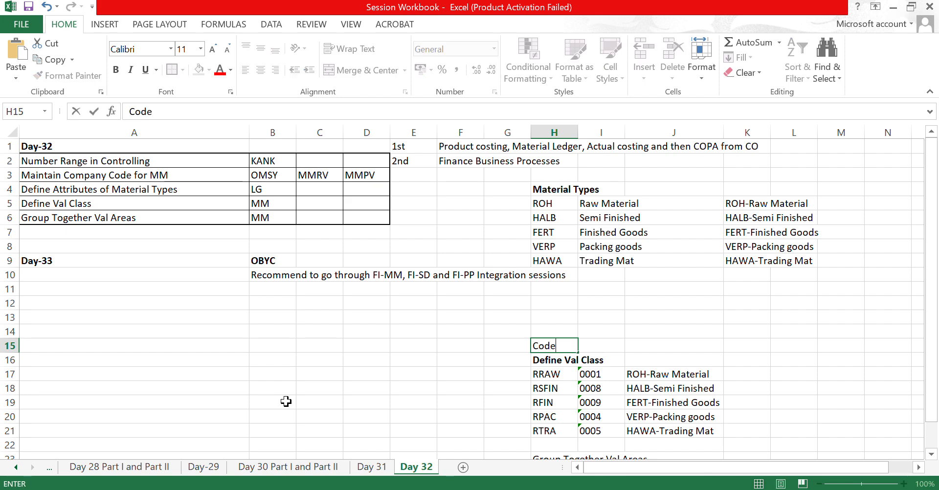
{"action": "key", "text": "Return"}
Enter the headings Account Cat Ref in I15 and Description in J15
{"action": "key", "text": "Up"}
{"action": "key", "text": "Right"}
{"action": "type", "text": "Ac"}
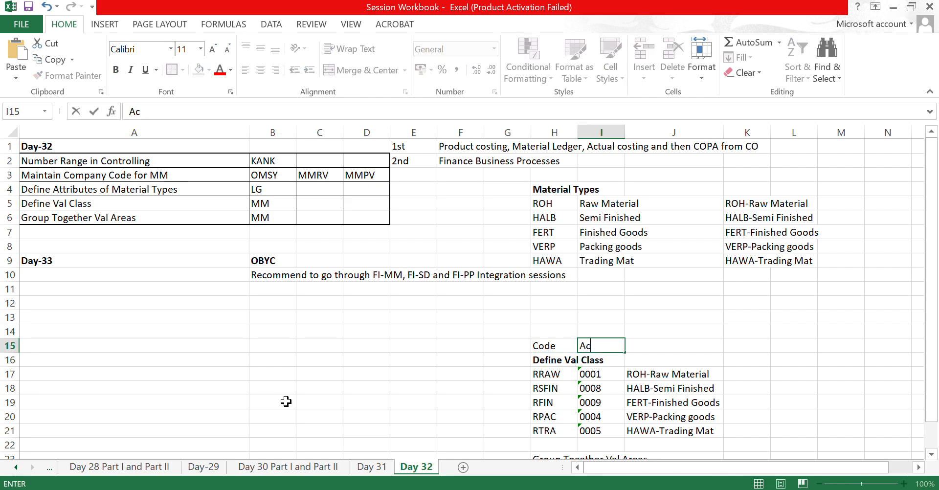
{"action": "type", "text": "count Cat Ref"}
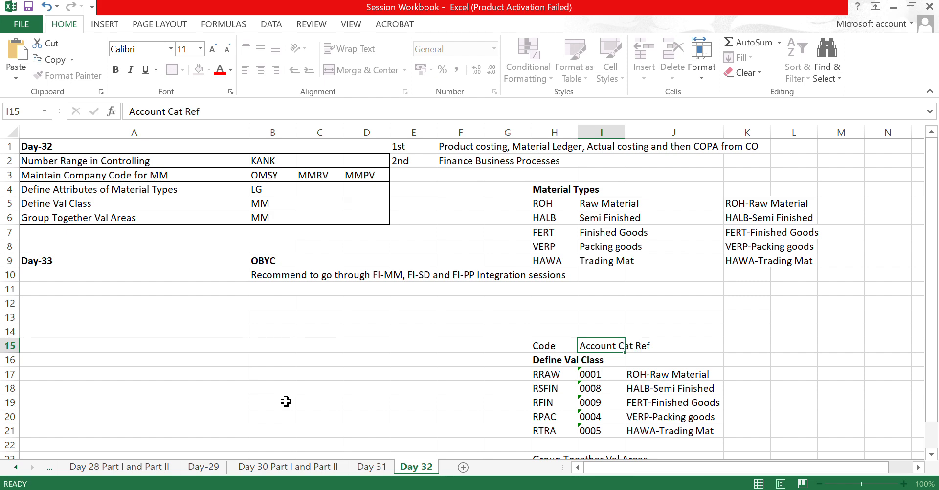
{"action": "key", "text": "Return"}
{"action": "key", "text": "Up"}
{"action": "key", "text": "Right"}
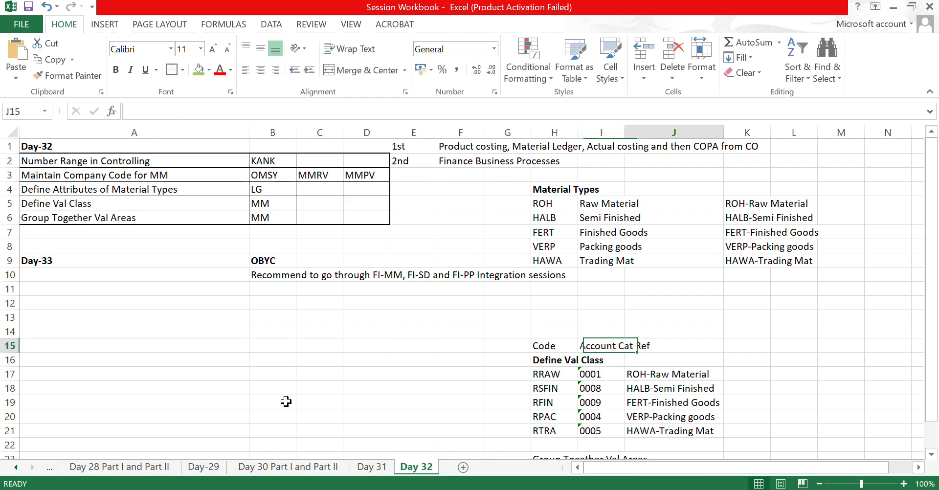
{"action": "type", "text": "Description"}
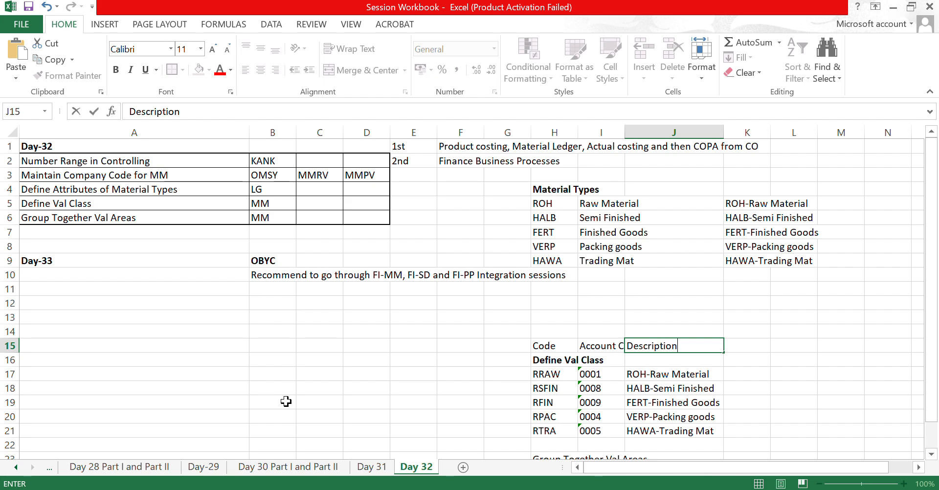
{"action": "key", "text": "Return"}
Highlight the Define Val Class list with its headings in H15:J21 to review it
{"action": "key", "text": "Up"}
{"action": "key", "text": "Left"}
{"action": "key", "text": "Left"}
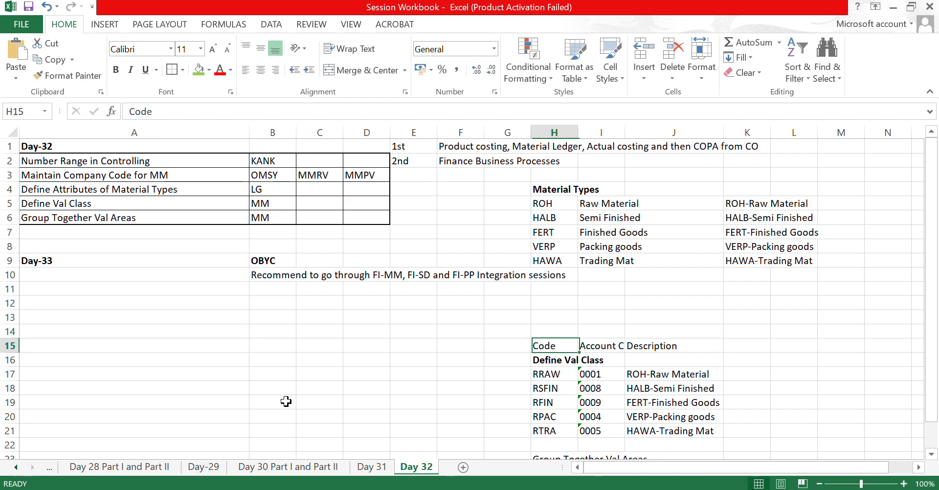
{"action": "key", "text": "shift+Right"}
{"action": "key", "text": "shift+Right"}
{"action": "key", "text": "shift+Down"}
{"action": "key", "text": "shift+Down"}
{"action": "key", "text": "shift+Down"}
{"action": "key", "text": "shift+Down"}
{"action": "key", "text": "shift+Down"}
{"action": "key", "text": "shift+Down"}
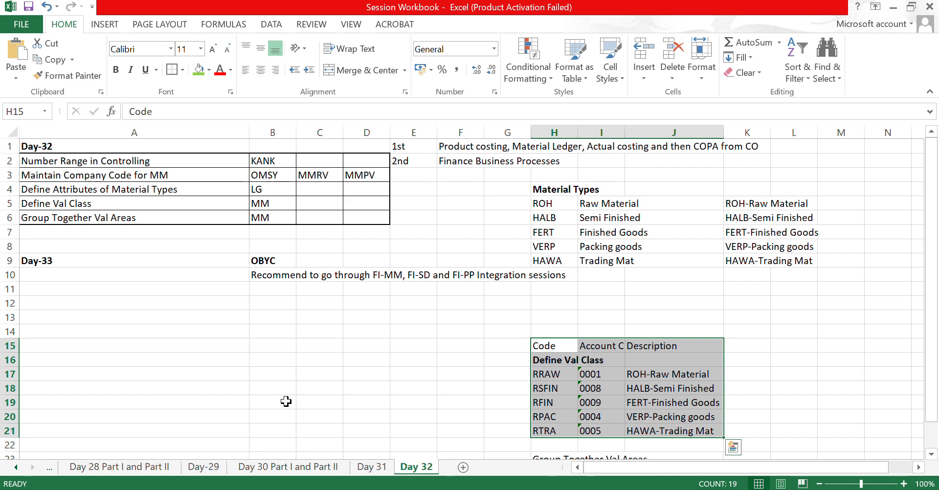
{"action": "key", "text": "Return"}
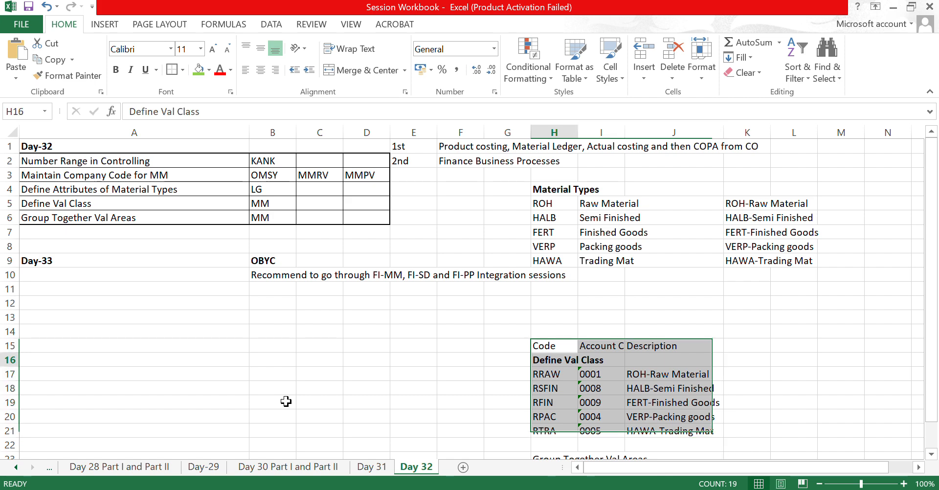
Examine the Group Together Val Areas entry in H23:I24 below the valuation class list
{"action": "key", "text": "Down"}
{"action": "key", "text": "Down"}
{"action": "key", "text": "Down"}
{"action": "key", "text": "Down"}
{"action": "key", "text": "Down"}
{"action": "key", "text": "Down"}
{"action": "key", "text": "Down"}
{"action": "key", "text": "Down"}
{"action": "key", "text": "Down"}
{"action": "key", "text": "Down"}
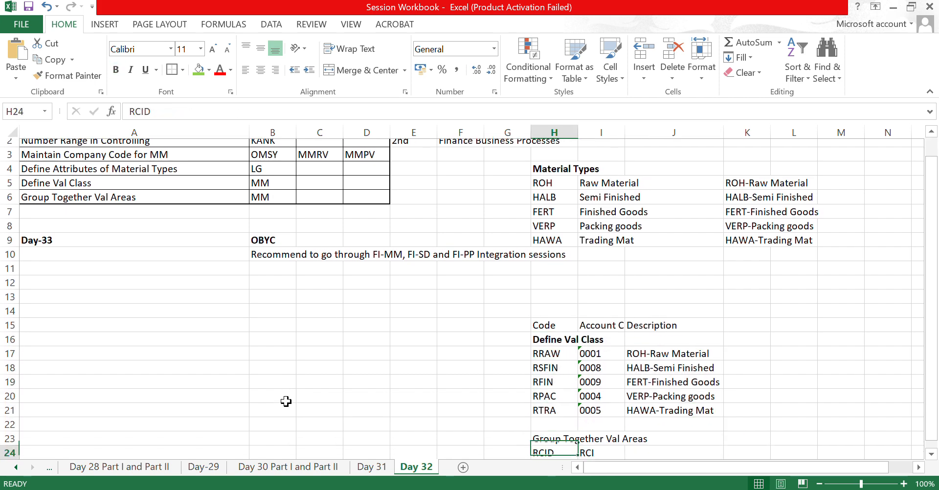
{"action": "key", "text": "Up"}
{"action": "key", "text": "Up"}
{"action": "key", "text": "Up"}
{"action": "key", "text": "Down"}
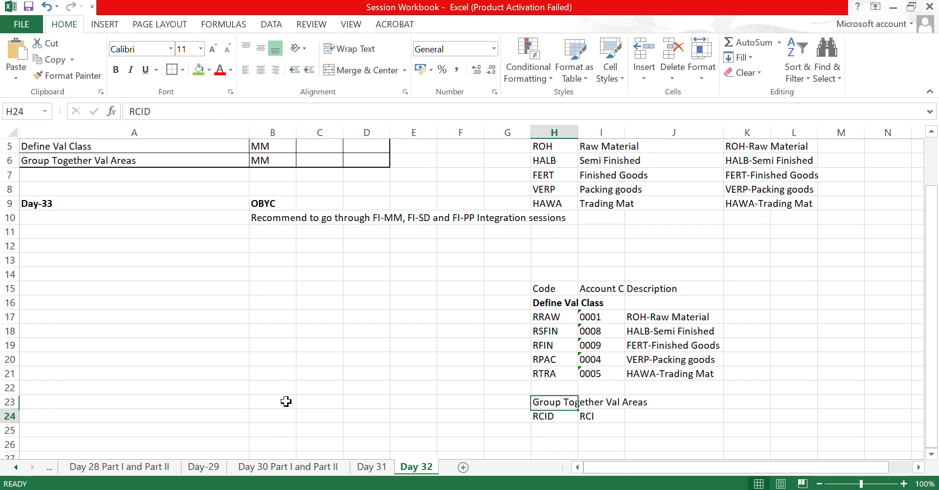
{"action": "key", "text": "Right"}
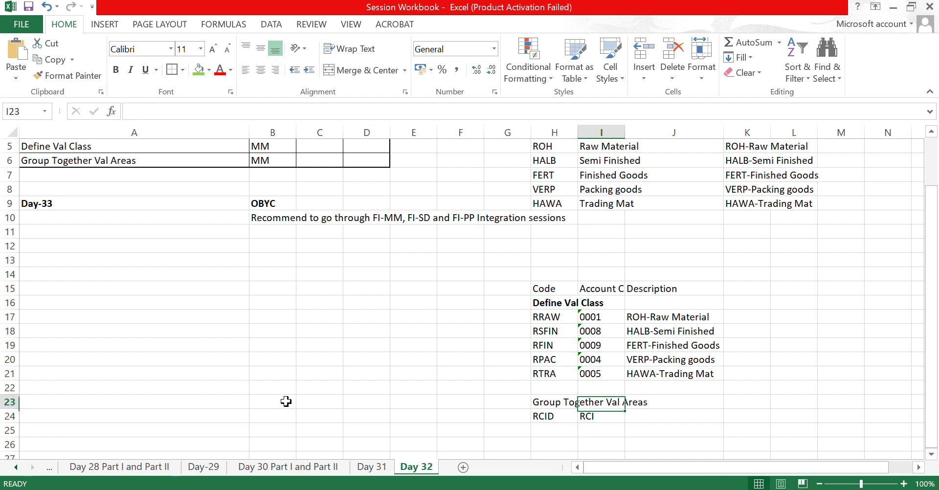
Go back through the Day-32 topics in A2:A6 and return to Number Range in Controlling in A2
{"action": "key", "text": "Up"}
{"action": "key", "text": "Up"}
{"action": "key", "text": "Up"}
{"action": "key", "text": "Up"}
{"action": "key", "text": "Up"}
{"action": "key", "text": "Up"}
{"action": "key", "text": "Up"}
{"action": "key", "text": "Up"}
{"action": "key", "text": "Up"}
{"action": "key", "text": "Up"}
{"action": "key", "text": "Up"}
{"action": "key", "text": "Up"}
{"action": "key", "text": "Up"}
{"action": "key", "text": "Up"}
{"action": "key", "text": "Up"}
{"action": "key", "text": "Up"}
{"action": "key", "text": "Up"}
{"action": "key", "text": "Up"}
{"action": "key", "text": "Up"}
{"action": "key", "text": "Up"}
{"action": "key", "text": "Up"}
{"action": "key", "text": "Left"}
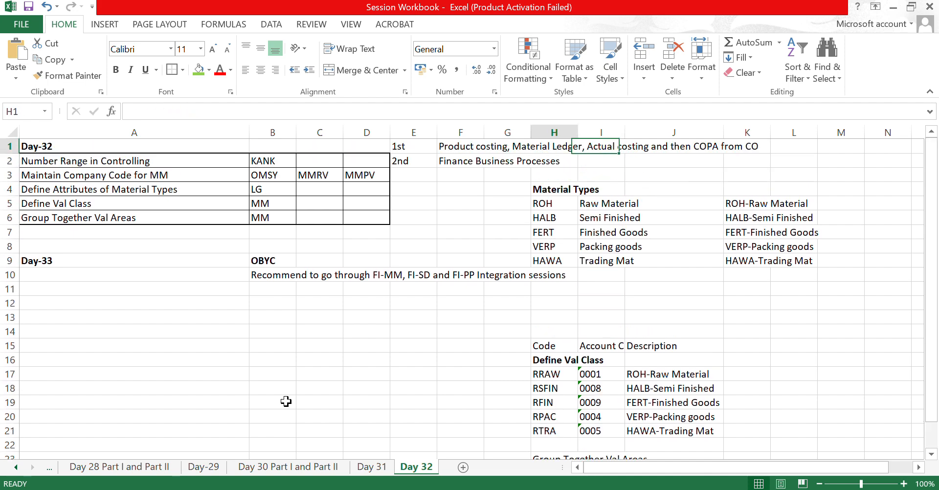
{"action": "key", "text": "Left"}
{"action": "key", "text": "Left"}
{"action": "key", "text": "Left"}
{"action": "key", "text": "Left"}
{"action": "key", "text": "Left"}
{"action": "key", "text": "Left"}
{"action": "key", "text": "Left"}
{"action": "key", "text": "Down"}
{"action": "key", "text": "Down"}
{"action": "key", "text": "Down"}
{"action": "key", "text": "Down"}
{"action": "key", "text": "Down"}
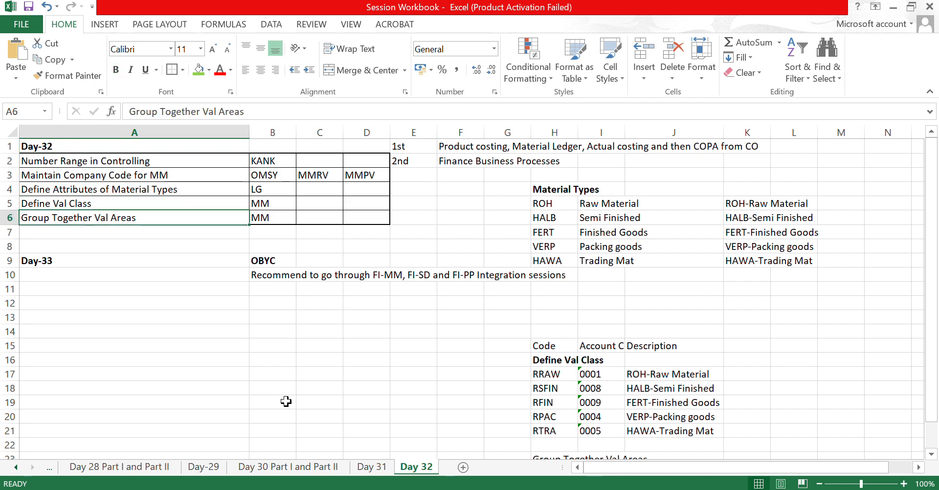
{"action": "key", "text": "Down"}
{"action": "key", "text": "Up"}
{"action": "key", "text": "Up"}
{"action": "key", "text": "Up"}
{"action": "key", "text": "Up"}
{"action": "key", "text": "Up"}
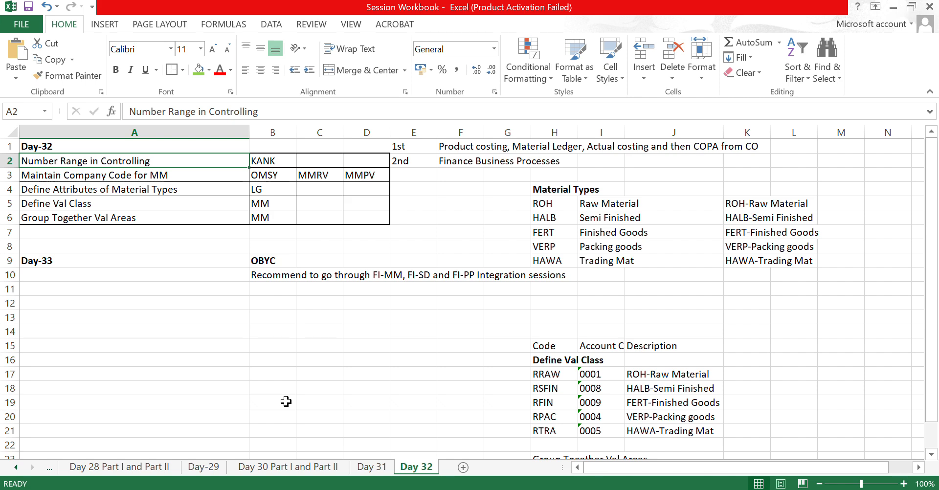
Switch to SAP Logon and log on to client 400 of the HANA 23 system
{"action": "mouse_move", "coordinate": [496, 488]}
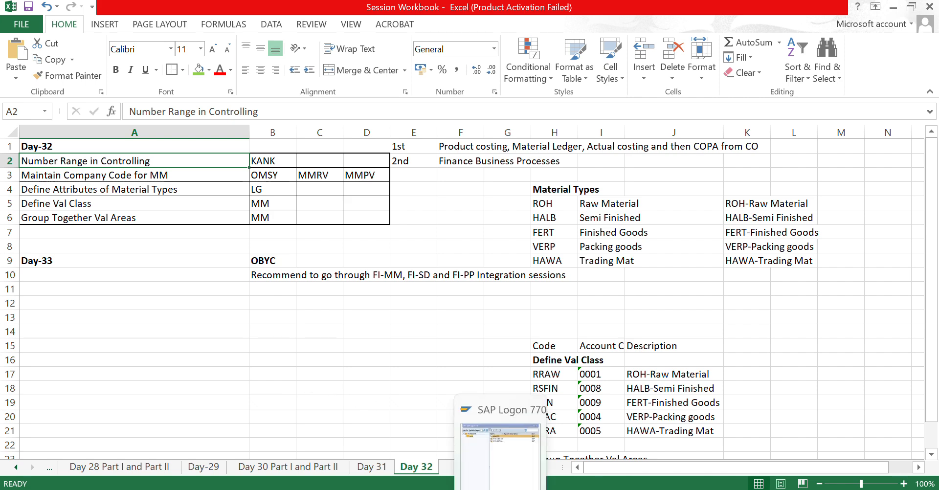
{"action": "left_click", "coordinate": [500, 455]}
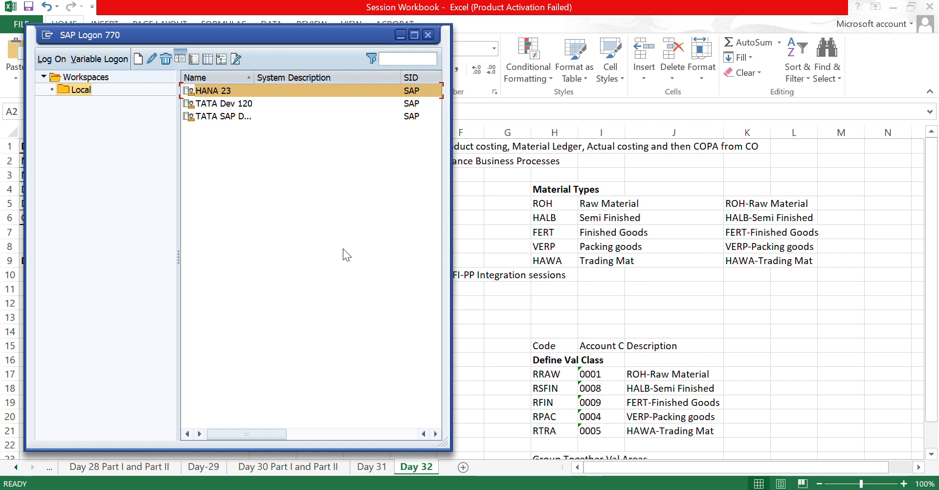
{"action": "key", "text": "Return"}
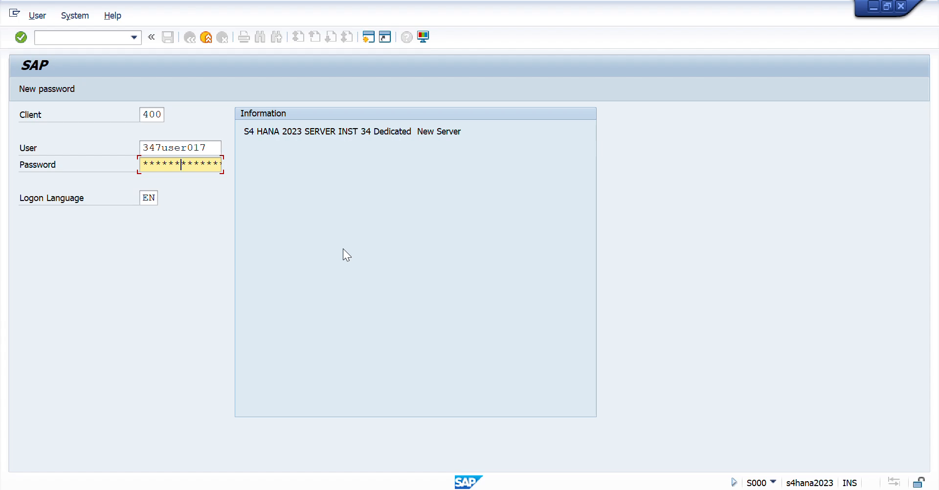
{"action": "key", "text": "shift+Tab"}
{"action": "key", "text": "shift+Tab"}
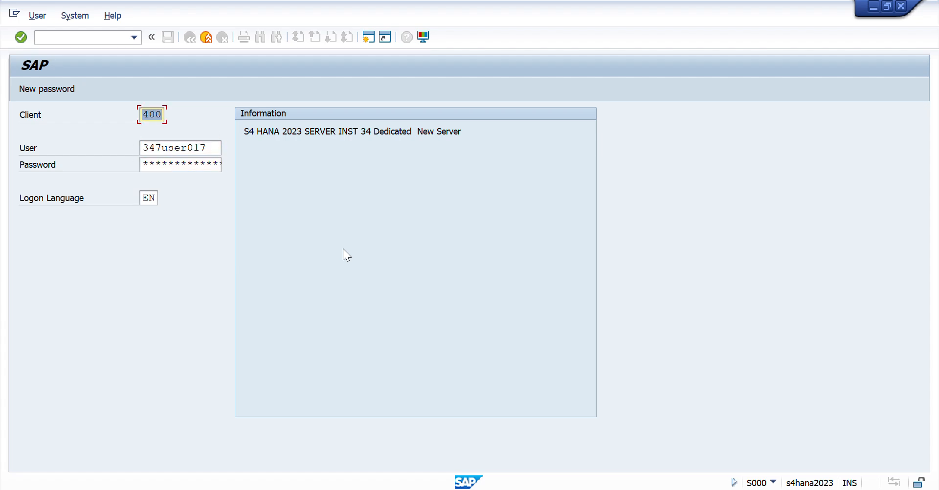
{"action": "key", "text": "Return"}
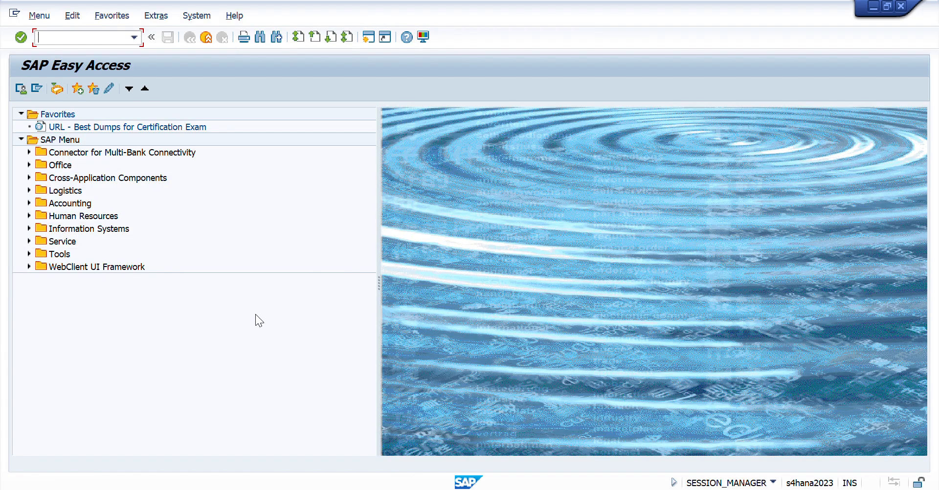
Run transaction SPRO and display the SAP Reference IMG
{"action": "type", "text": "spro"}
{"action": "key", "text": "Return"}
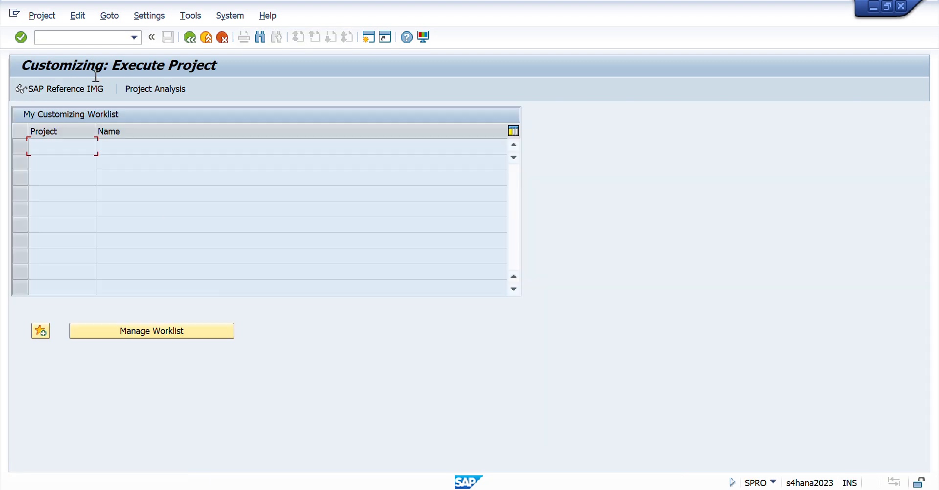
{"action": "left_click", "coordinate": [68, 90]}
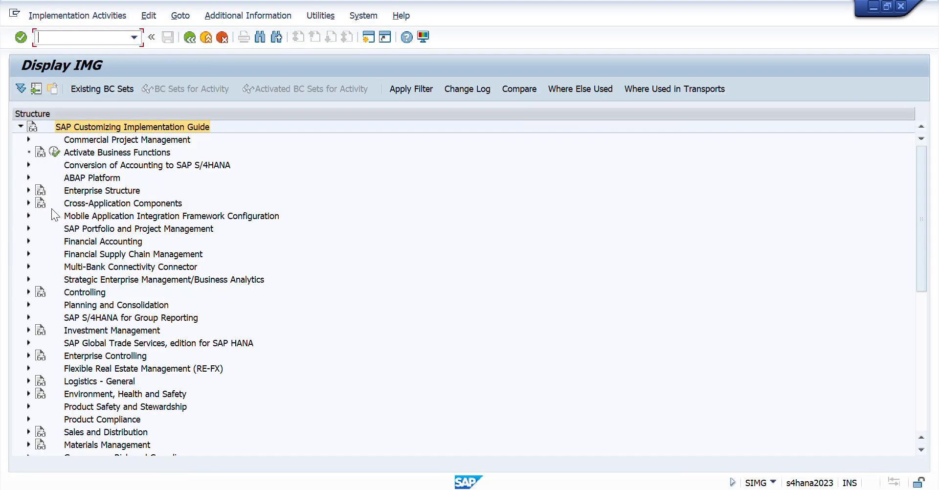
Expand Controlling, General Controlling and Organization in the SAP Customizing Implementation Guide
{"action": "left_click", "coordinate": [53, 210]}
{"action": "key", "text": "Down"}
{"action": "key", "text": "Down"}
{"action": "key", "text": "Down"}
{"action": "key", "text": "Down"}
{"action": "key", "text": "Down"}
{"action": "key", "text": "Down"}
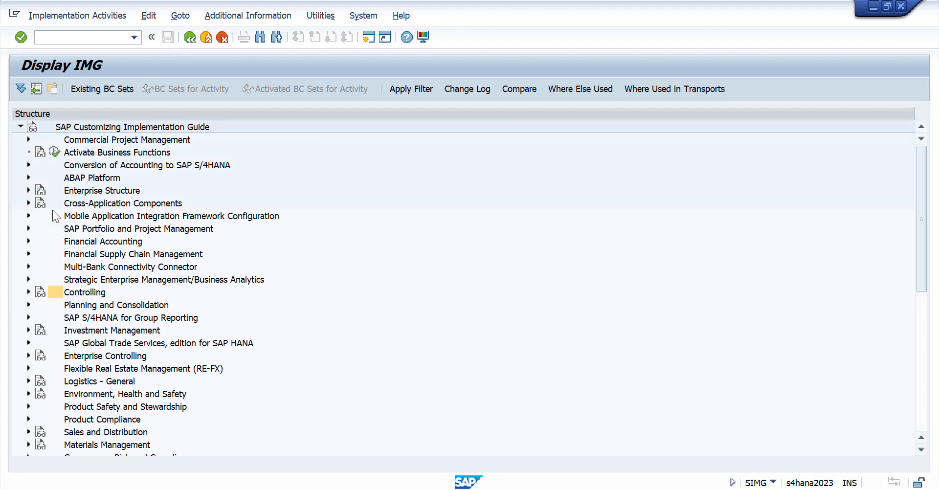
{"action": "key", "text": "Right"}
{"action": "key", "text": "Down"}
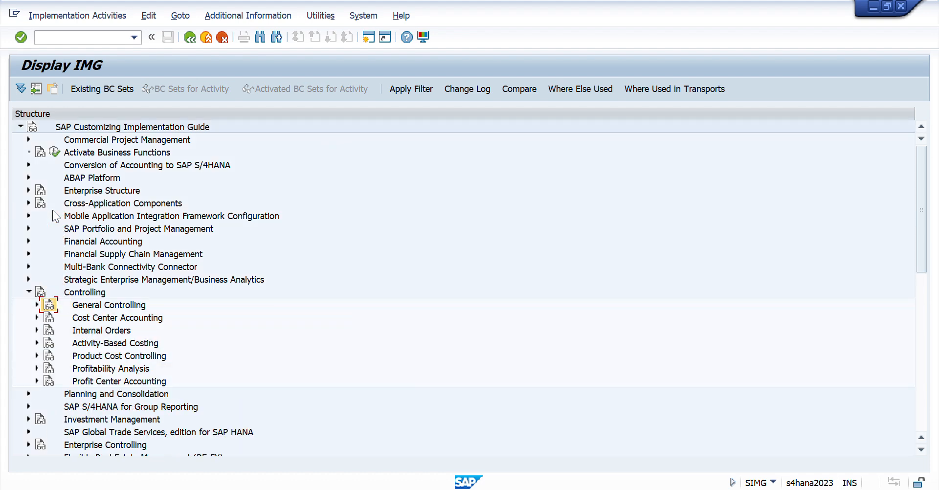
{"action": "key", "text": "Up"}
{"action": "key", "text": "Down"}
{"action": "key", "text": "Right"}
{"action": "key", "text": "Down"}
{"action": "key", "text": "Right"}
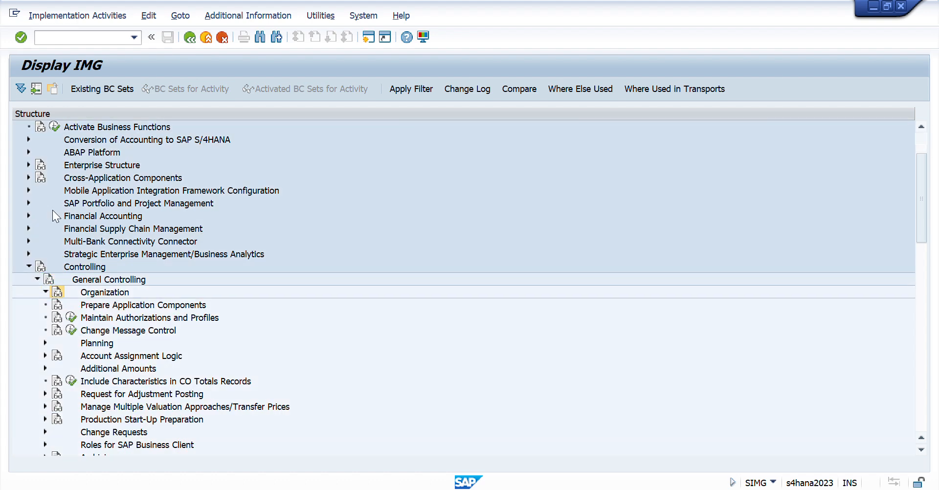
Execute the Maintain Number Ranges for Controlling Documents activity under Organization
{"action": "key", "text": "Down"}
{"action": "key", "text": "Down"}
{"action": "key", "text": "Down"}
{"action": "key", "text": "Down"}
{"action": "key", "text": "Down"}
{"action": "key", "text": "Down"}
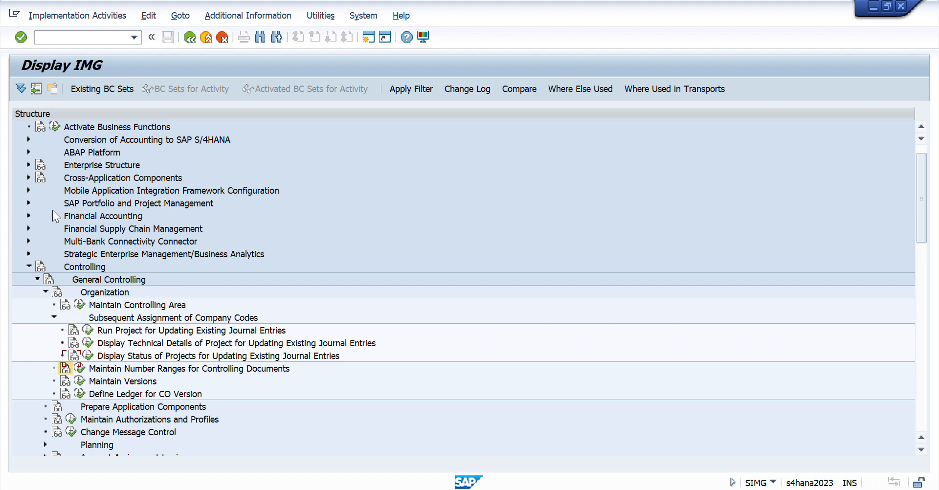
{"action": "key", "text": "Up"}
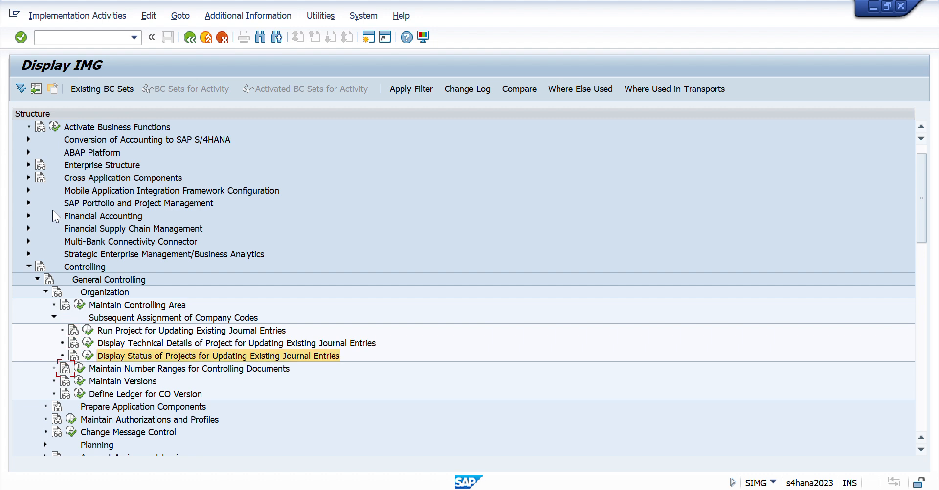
{"action": "key", "text": "Down"}
{"action": "key", "text": "Left"}
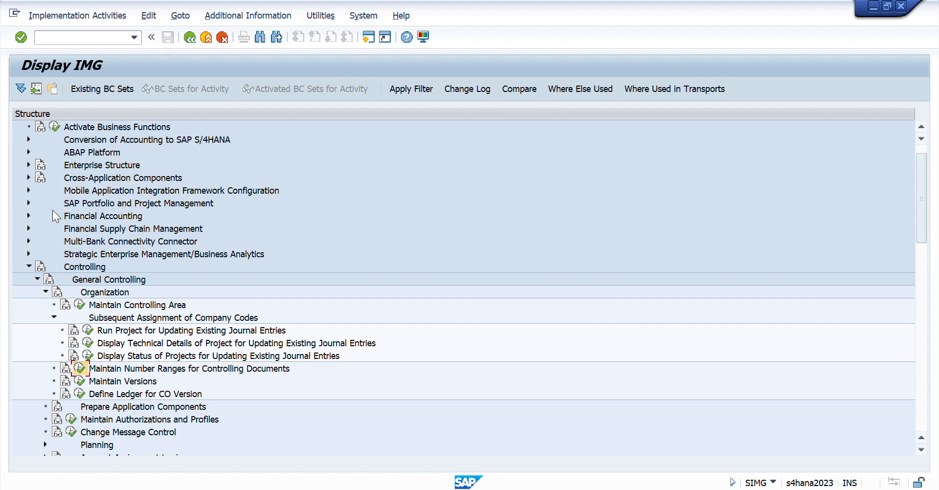
{"action": "key", "text": "Return"}
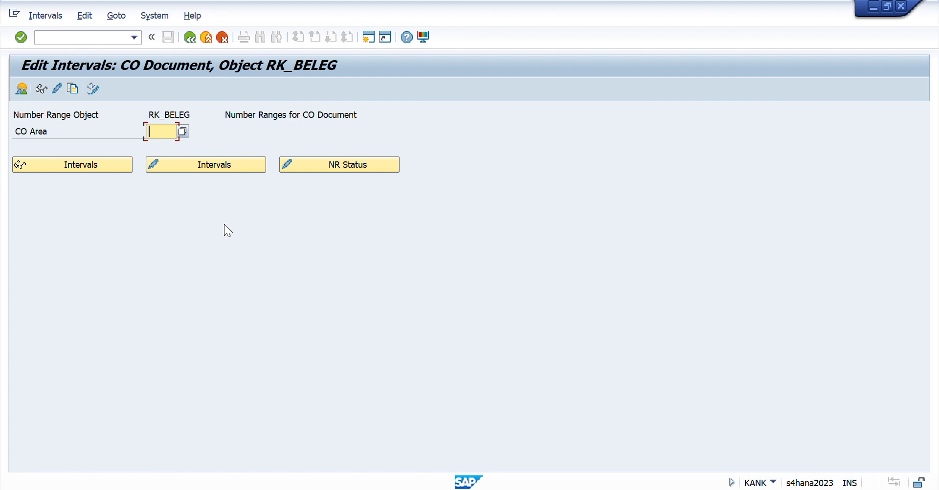
Set the CO area to RCIG and open its number range groups for changing
{"action": "type", "text": "r"}
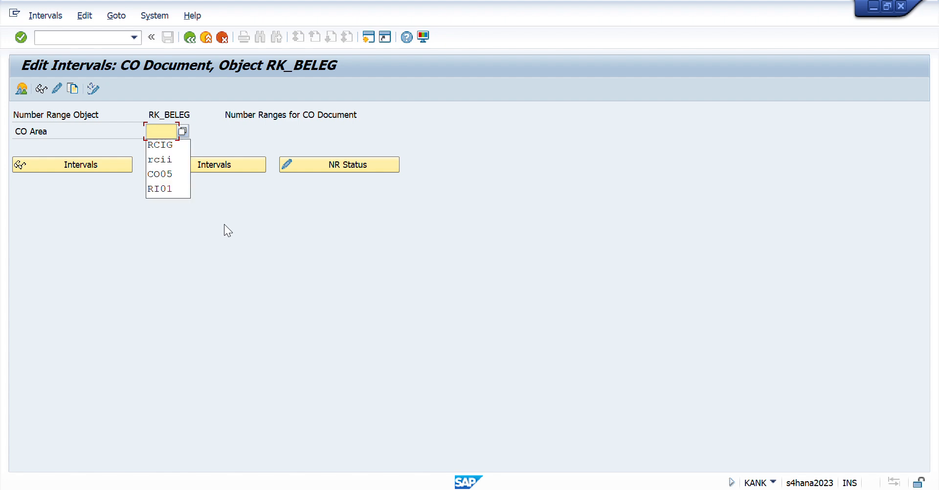
{"action": "key", "text": "BackSpace"}
{"action": "type", "text": "R"}
{"action": "key", "text": "Down"}
{"action": "key", "text": "Return"}
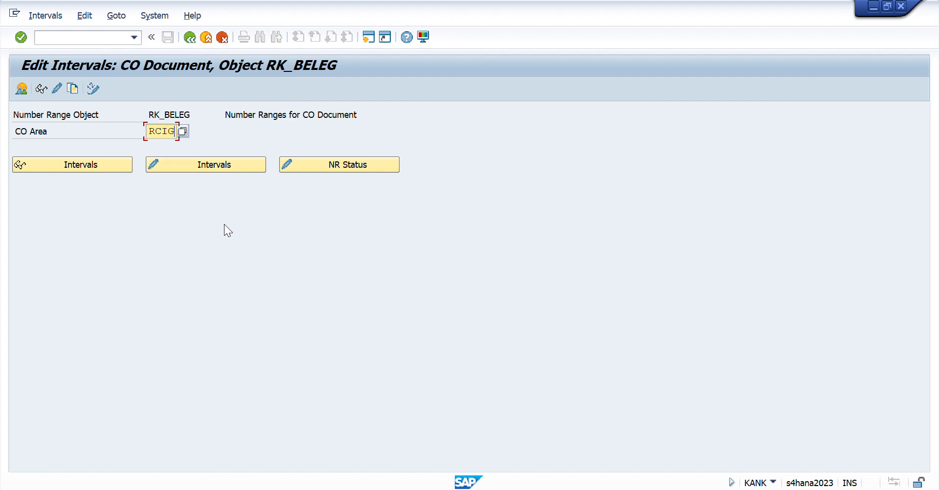
{"action": "left_click", "coordinate": [58, 89]}
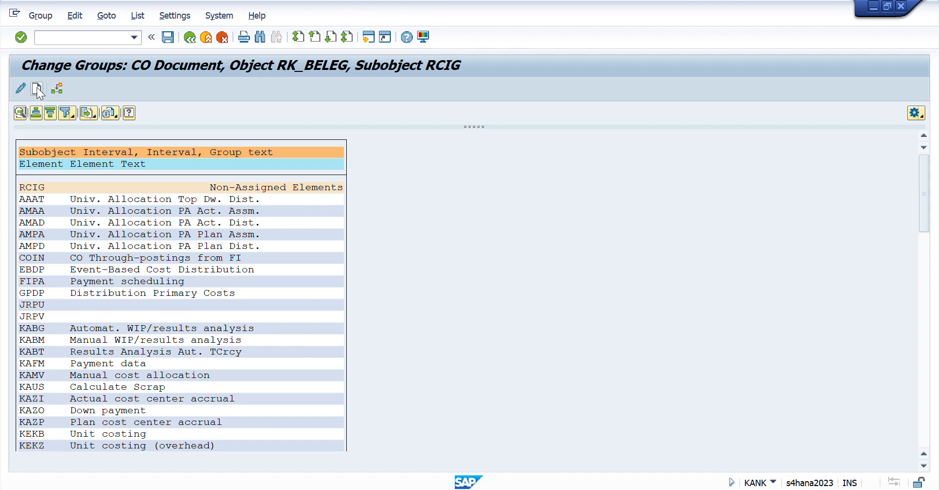
Create a new number range group for RCIG with the group text RCIG Number range
{"action": "left_click", "coordinate": [36, 88]}
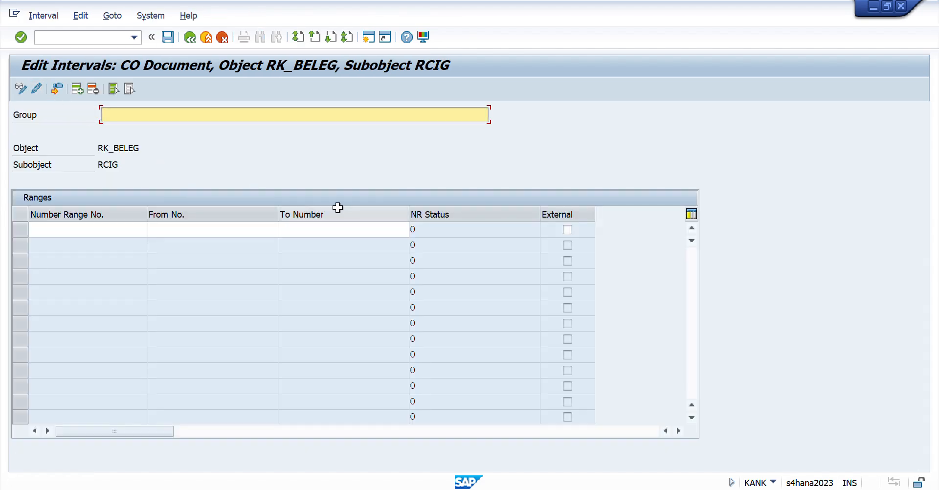
{"action": "type", "text": "RCIG Number range"}
{"action": "key", "text": "Tab"}
{"action": "key", "text": "Tab"}
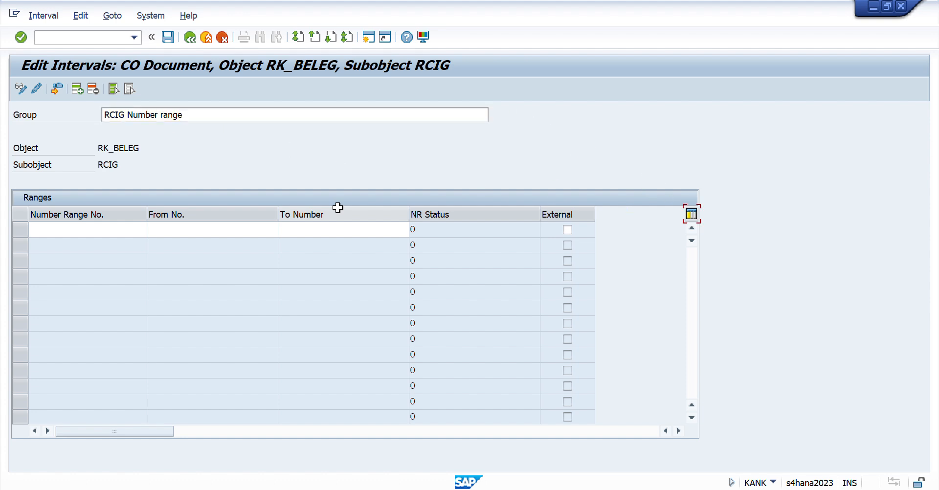
{"action": "left_click", "coordinate": [117, 230]}
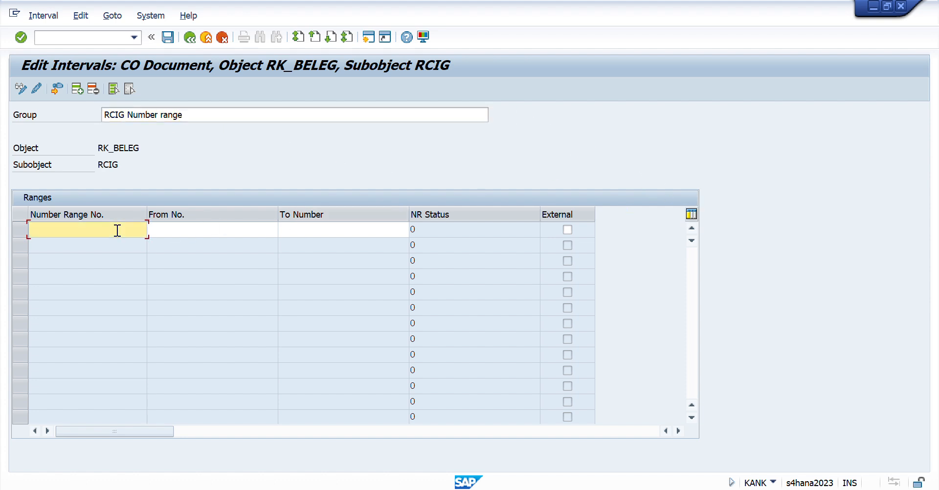
{"action": "type", "text": "01"}
{"action": "key", "text": "Tab"}
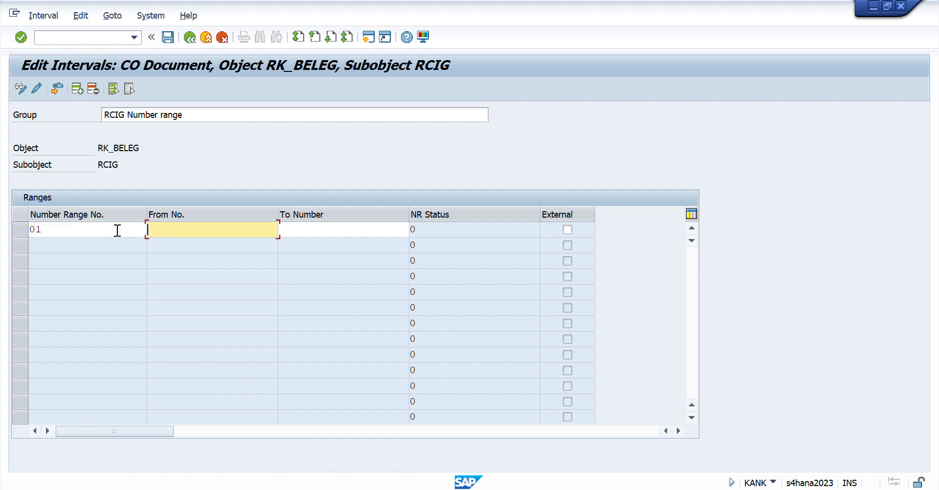
{"action": "type", "text": "1"}
{"action": "key", "text": "Tab"}
{"action": "type", "text": "99999"}
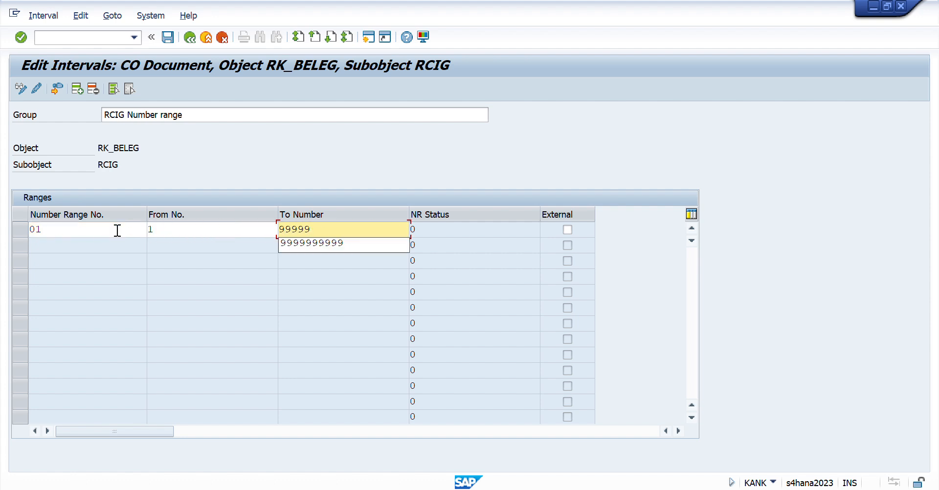
{"action": "key", "text": "Down"}
{"action": "key", "text": "Return"}
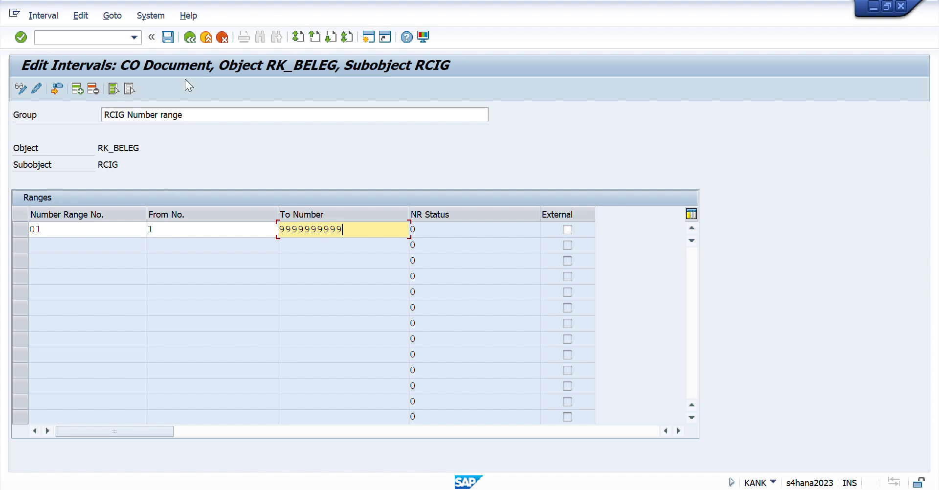
{"action": "left_click", "coordinate": [168, 37]}
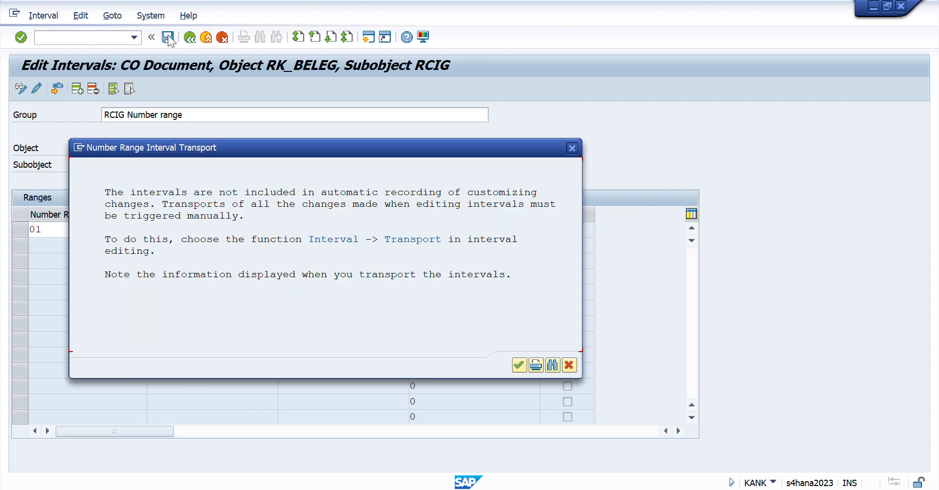
{"action": "key", "text": "Return"}
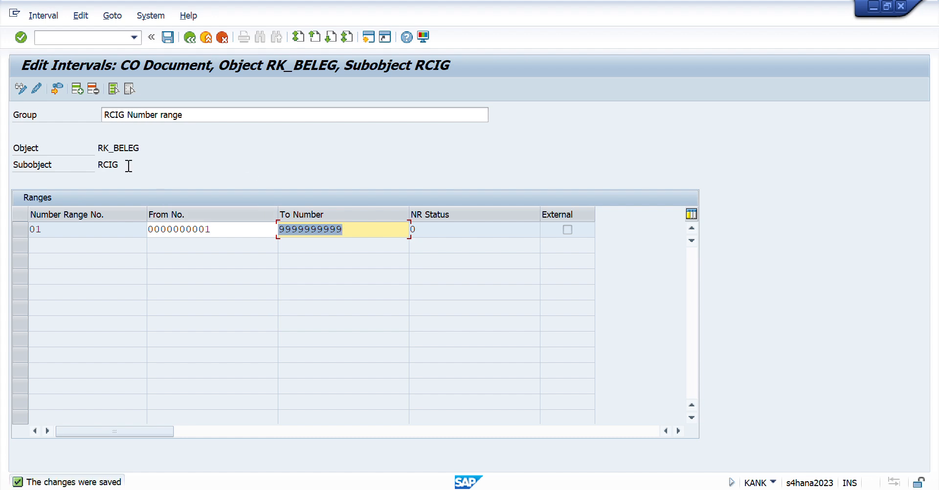
{"action": "left_click", "coordinate": [190, 39]}
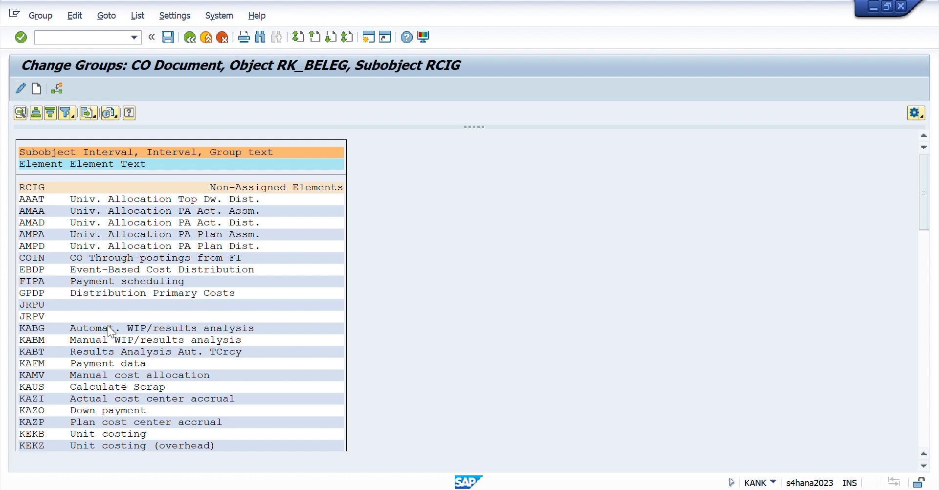
Find the element COIN, CO Through-postings from FI, among the non-assigned elements and place the cursor on it
{"action": "key", "text": "ctrl+f"}
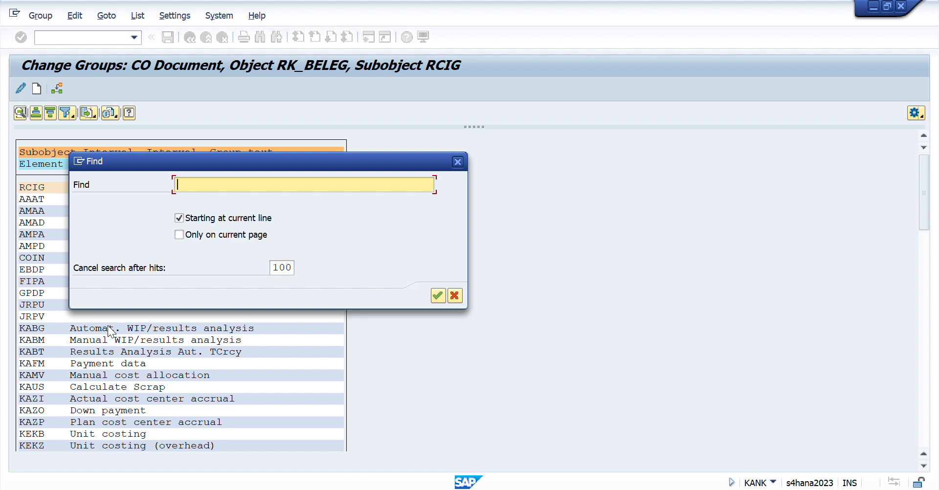
{"action": "left_click_drag", "start_coordinate": [157, 158], "coordinate": [400, 140]}
{"action": "type", "text": "coin"}
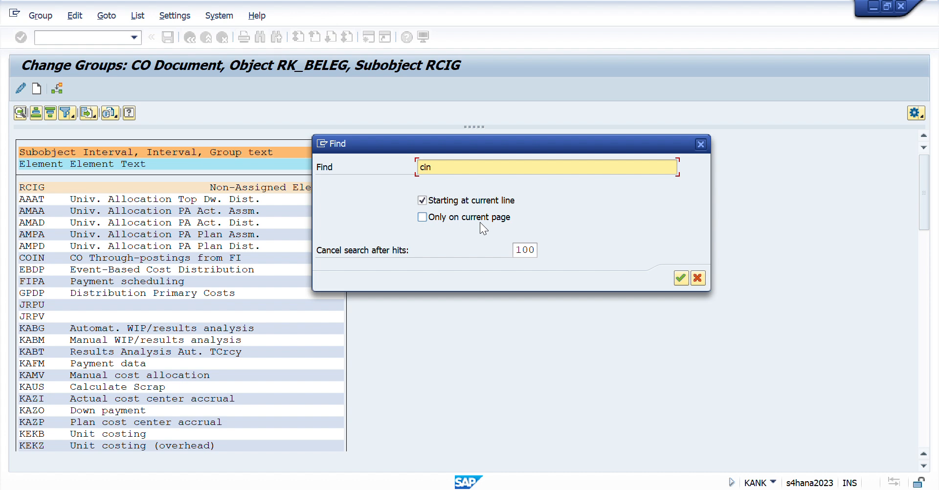
{"action": "key", "text": "Return"}
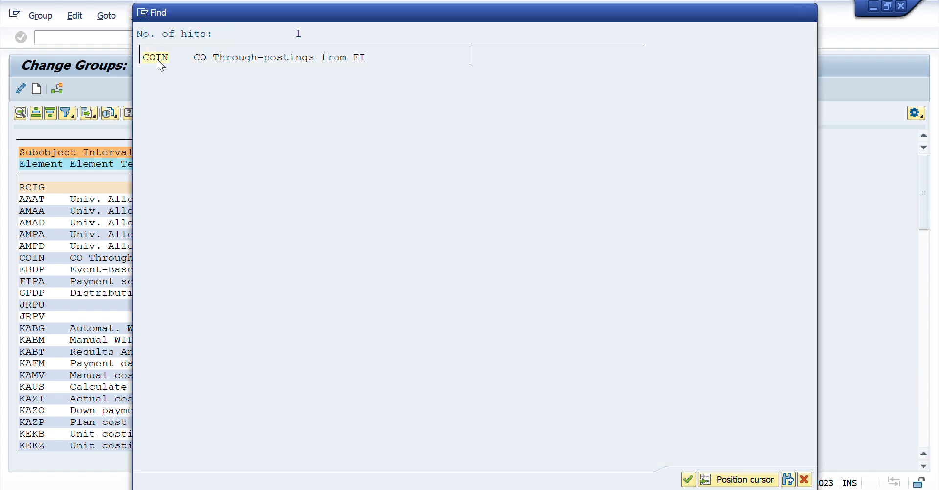
{"action": "double_click", "coordinate": [157, 59]}
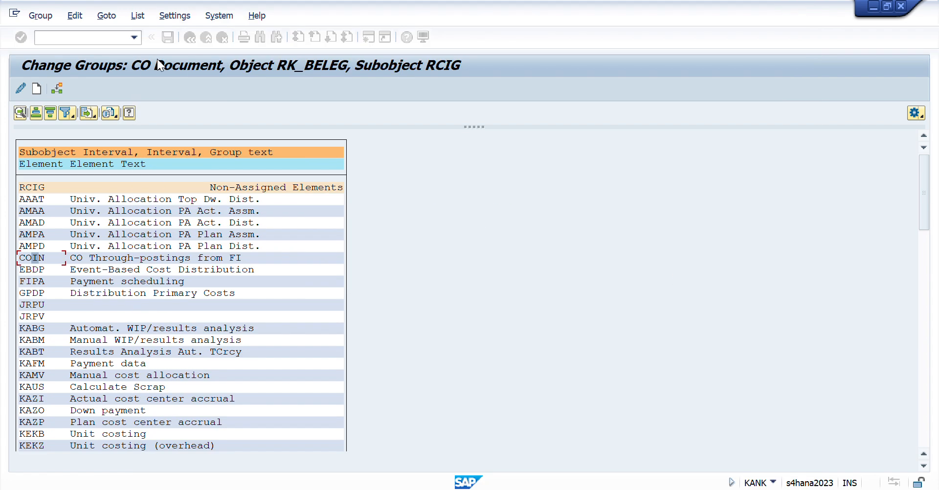
Assign COIN to the RCIG Number range group, save the assignment and return to the Customizing guide
{"action": "left_click", "coordinate": [57, 87]}
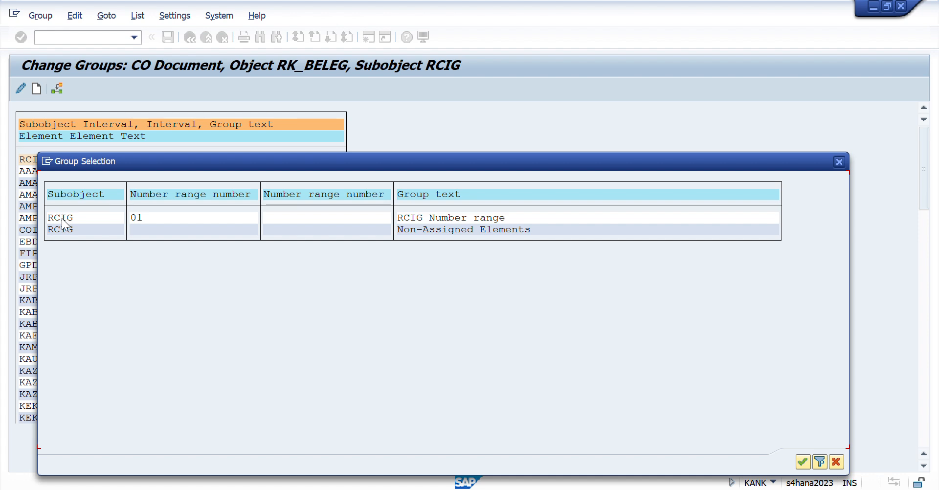
{"action": "double_click", "coordinate": [62, 219]}
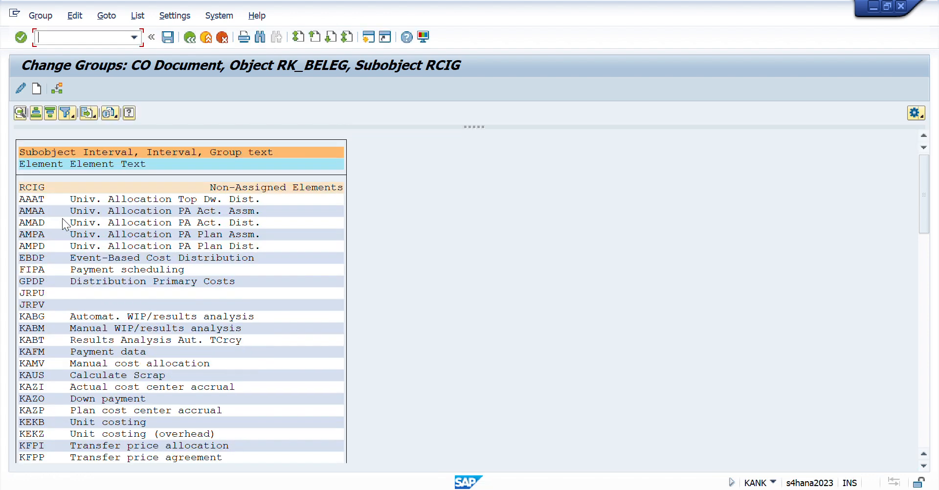
{"action": "left_click", "coordinate": [170, 38]}
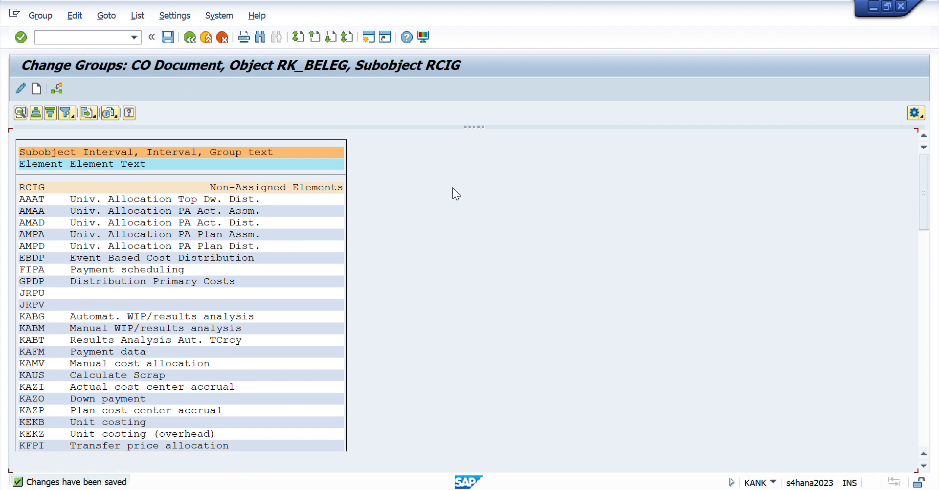
{"action": "left_click_drag", "start_coordinate": [921, 195], "coordinate": [934, 451]}
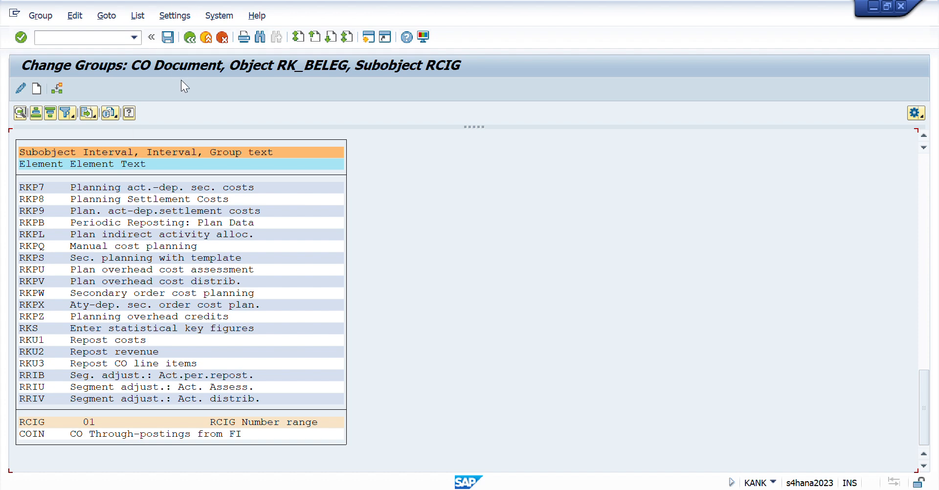
{"action": "left_click", "coordinate": [188, 40]}
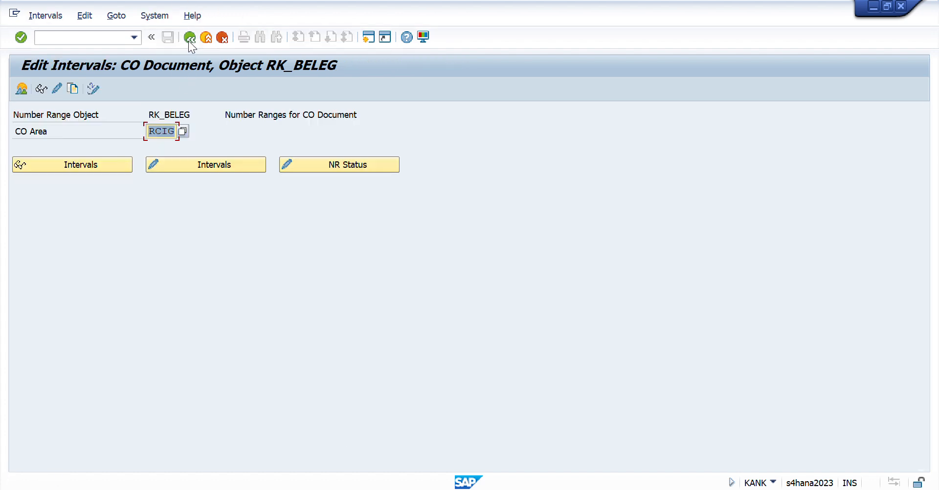
{"action": "left_click", "coordinate": [189, 40]}
Switch to the session workbook in Excel and look up the Maintain Company Code for MM topic under Day-32
{"action": "key", "text": "alt+Tab"}
{"action": "key", "text": "alt+Tab"}
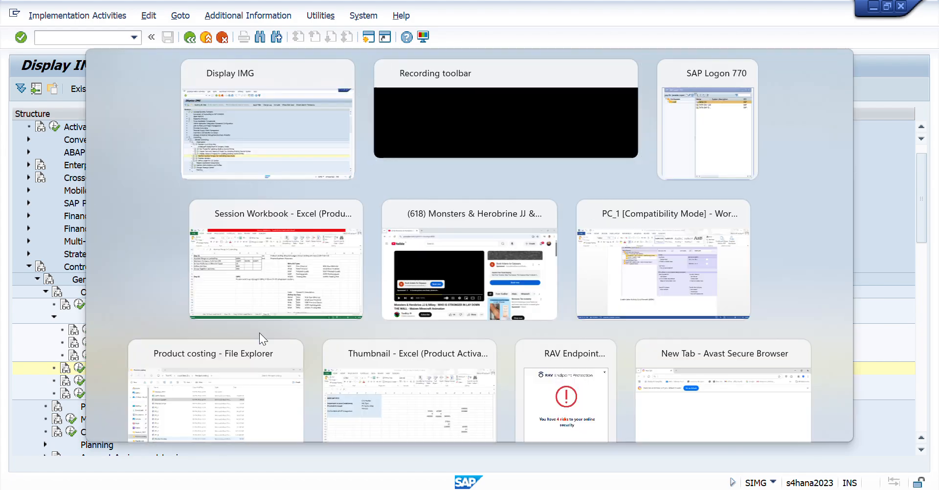
{"action": "key", "text": "alt+Tab"}
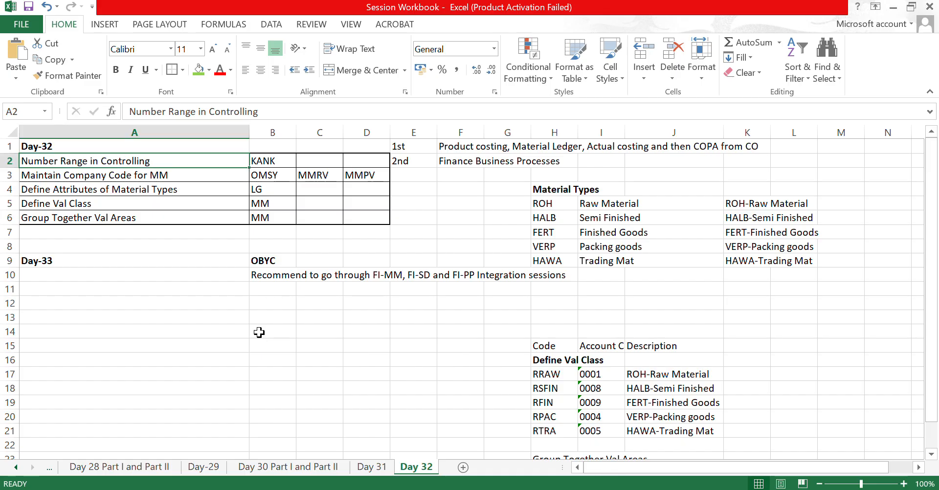
{"action": "key", "text": "Down"}
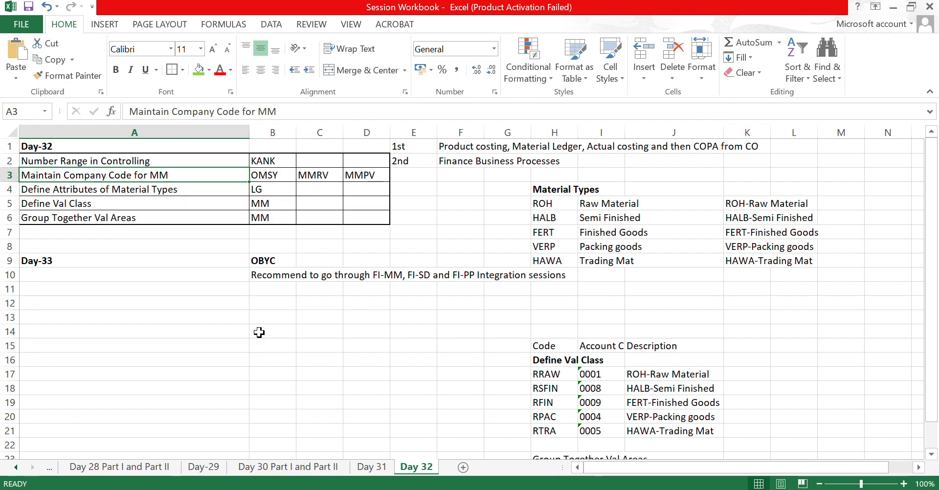
Switch back to the SAP Customizing guide and collapse the Controlling node
{"action": "key", "text": "alt+Tab"}
{"action": "key", "text": "Up"}
{"action": "key", "text": "Up"}
{"action": "key", "text": "Up"}
{"action": "key", "text": "Up"}
{"action": "key", "text": "Up"}
{"action": "key", "text": "Up"}
{"action": "key", "text": "Up"}
{"action": "key", "text": "Up"}
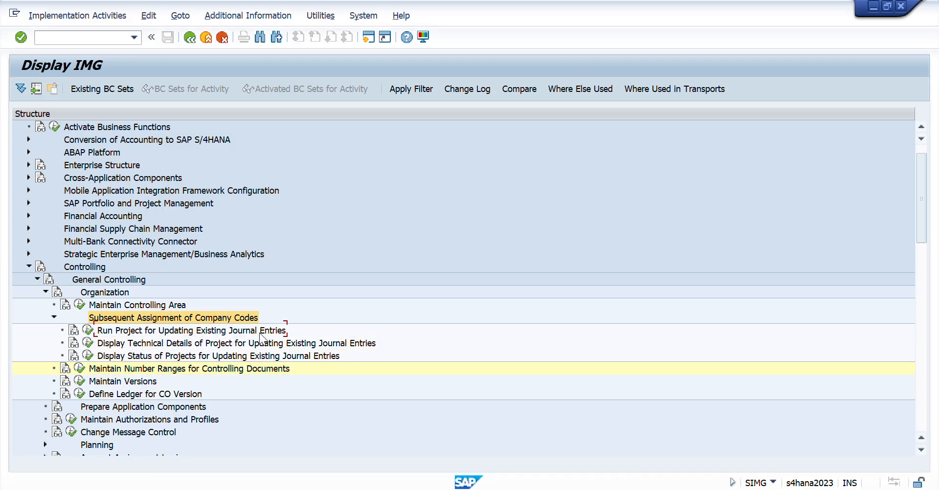
{"action": "key", "text": "Left"}
Expand Logistics - General and its Material Master node in the Customizing guide
{"action": "key", "text": "Down"}
{"action": "key", "text": "Down"}
{"action": "key", "text": "Down"}
{"action": "key", "text": "Down"}
{"action": "key", "text": "Down"}
{"action": "key", "text": "Down"}
{"action": "key", "text": "Down"}
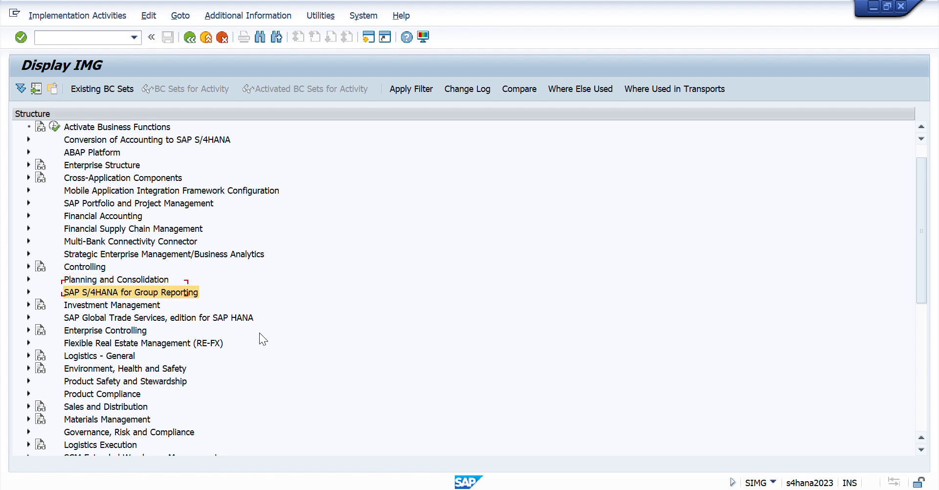
{"action": "key", "text": "Right"}
{"action": "key", "text": "Down"}
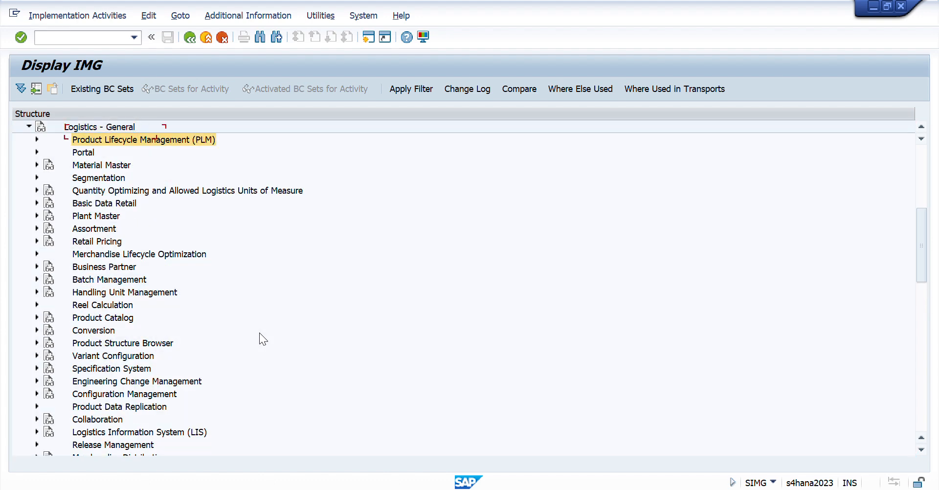
{"action": "key", "text": "Down"}
{"action": "key", "text": "Down"}
{"action": "key", "text": "Right"}
Expand Basic Settings under Material Master
{"action": "key", "text": "Down"}
{"action": "key", "text": "Down"}
{"action": "key", "text": "Down"}
{"action": "key", "text": "Down"}
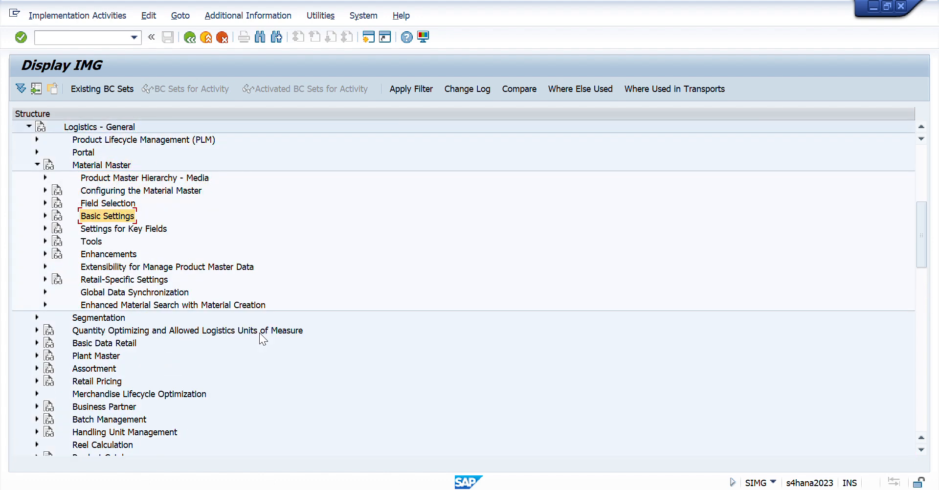
{"action": "key", "text": "Down"}
{"action": "key", "text": "Up"}
{"action": "key", "text": "Right"}
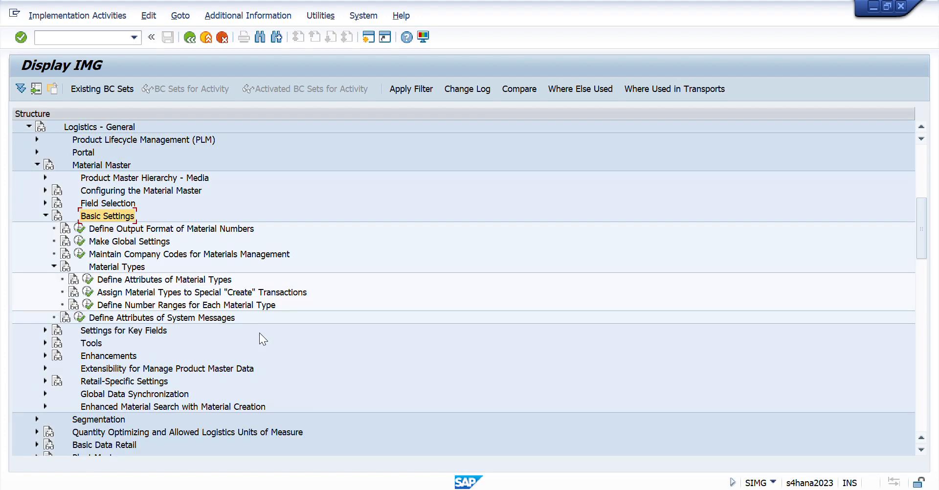
Execute the Maintain Company Codes for Materials Management activity under Basic Settings
{"action": "key", "text": "Down"}
{"action": "key", "text": "Down"}
{"action": "key", "text": "Down"}
{"action": "key", "text": "Down"}
{"action": "key", "text": "Down"}
{"action": "key", "text": "Up"}
{"action": "key", "text": "Up"}
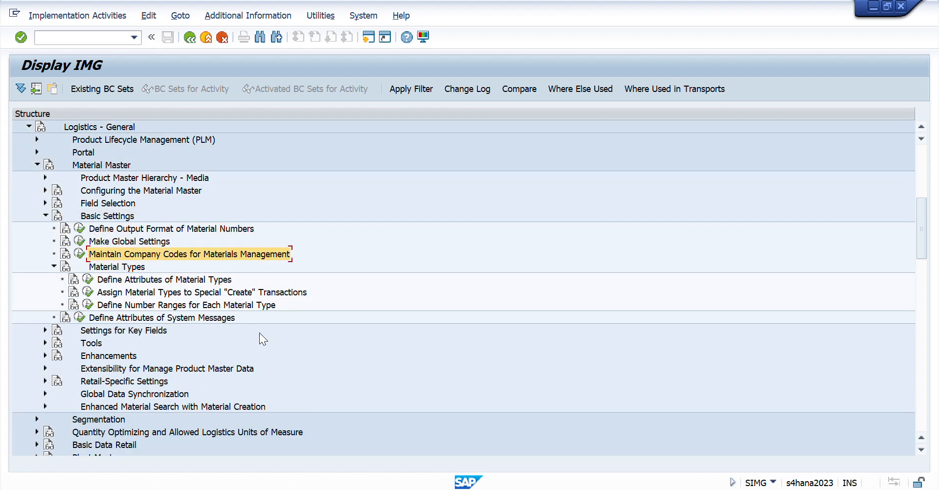
{"action": "key", "text": "Left"}
{"action": "key", "text": "Return"}
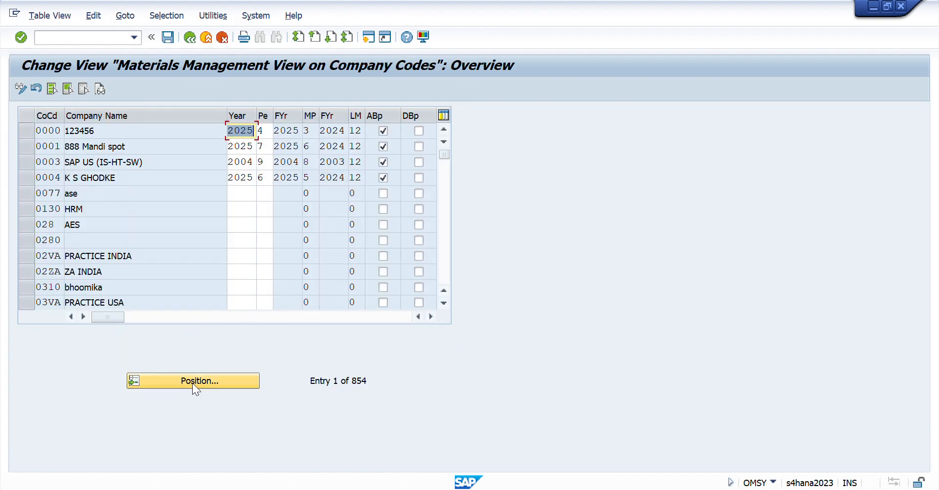
Position the list on company code RCII and set its year to 2025 and its period to 8
{"action": "left_click", "coordinate": [192, 383]}
{"action": "type", "text": "rcii"}
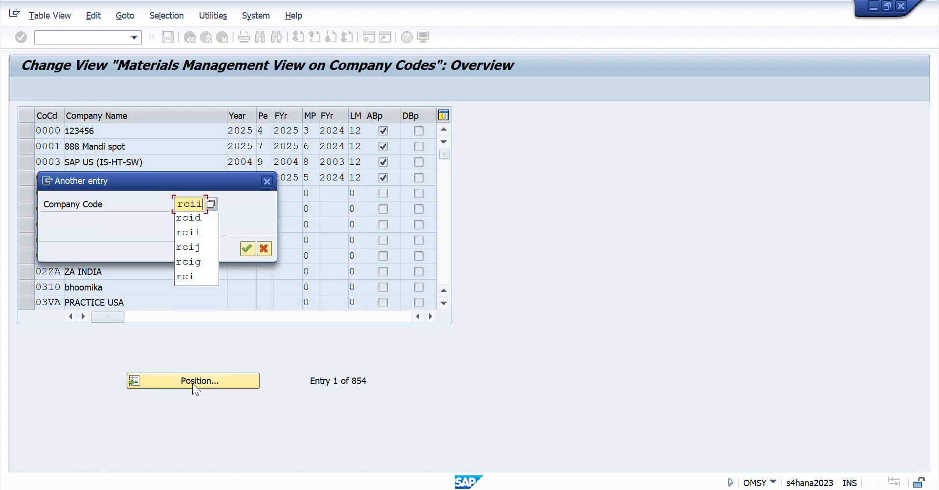
{"action": "key", "text": "Return"}
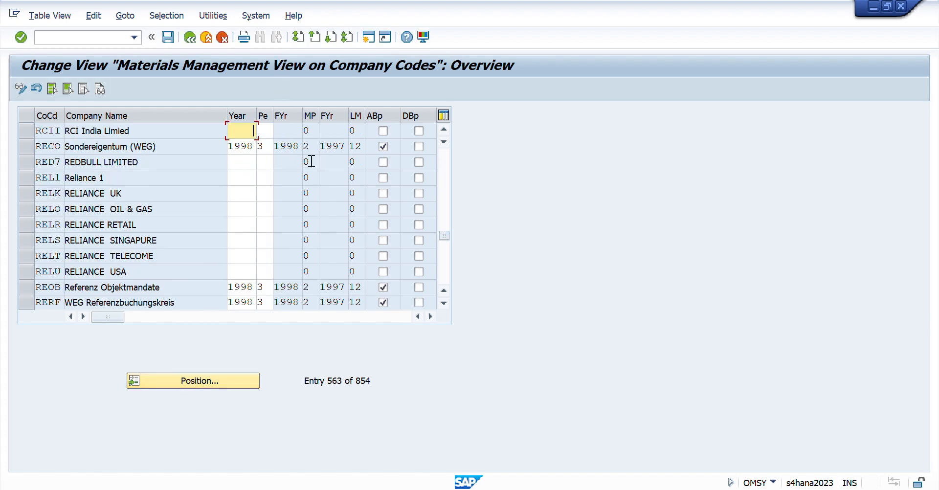
{"action": "key", "text": "Tab"}
{"action": "key", "text": "Left"}
{"action": "key", "text": "BackSpace"}
{"action": "type", "text": "2025"}
{"action": "key", "text": "Tab"}
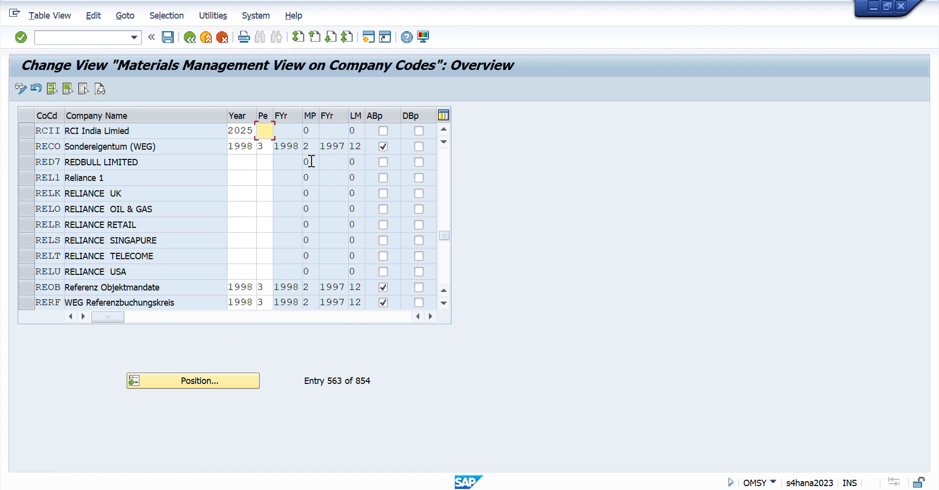
{"action": "type", "text": "8"}
{"action": "key", "text": "Tab"}
Enable ABp for company code RCII, save the entry in the proposed customizing request and return to the Customizing guide
{"action": "left_click", "coordinate": [384, 130]}
{"action": "key", "text": "ctrl+s"}
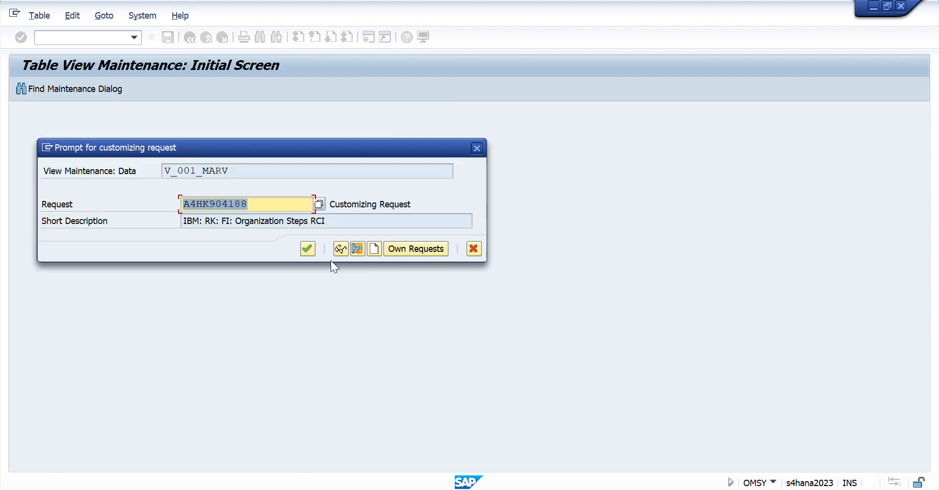
{"action": "key", "text": "Return"}
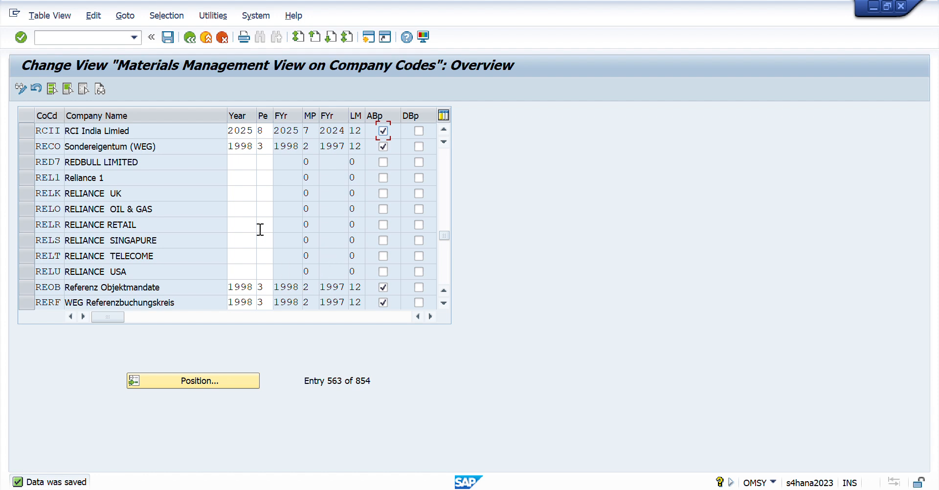
{"action": "left_click", "coordinate": [190, 40]}
{"action": "left_click", "coordinate": [190, 39]}
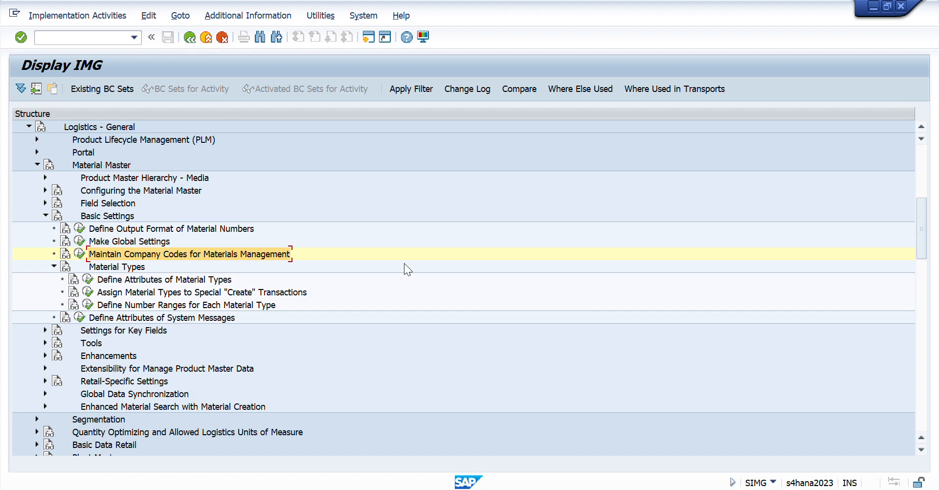
Switch to the session workbook in Excel and look up the Define Attributes of Material Types topic under Day-32
{"action": "key", "text": "alt+Tab"}
{"action": "key", "text": "Down"}
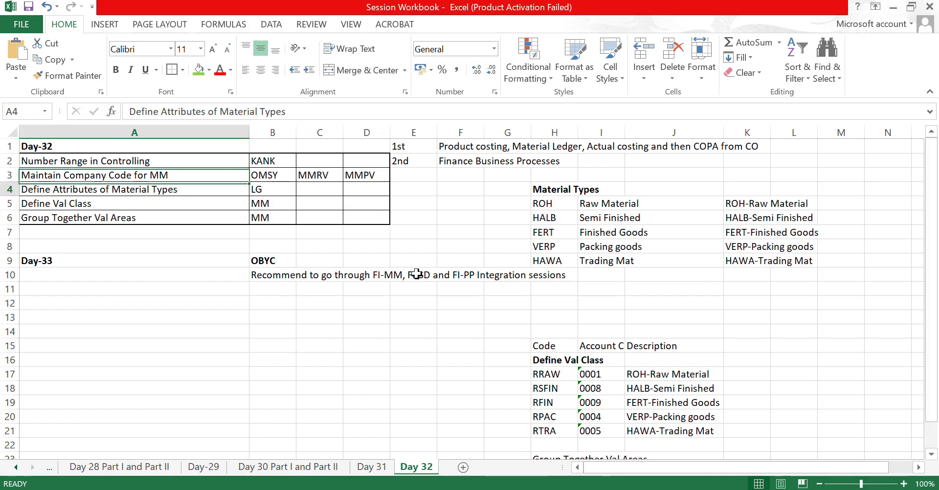
{"action": "key", "text": "Up"}
{"action": "key", "text": "Down"}
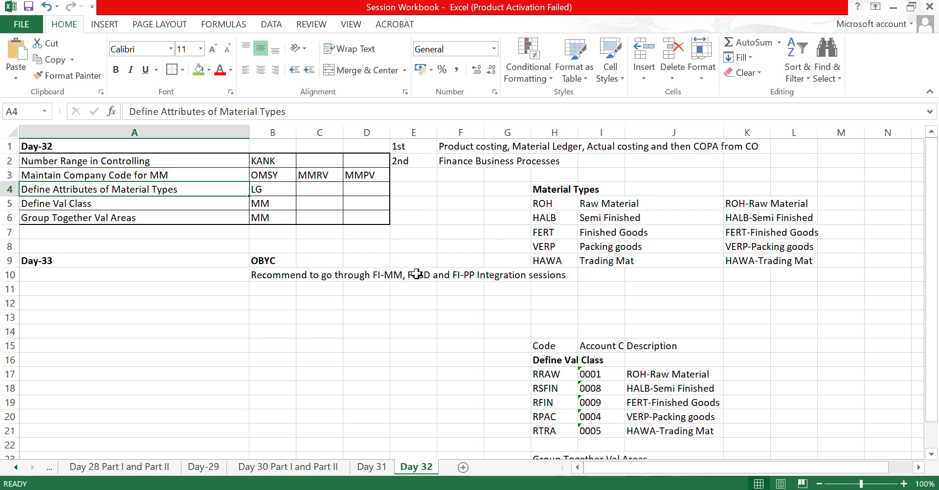
Switch back to SAP and execute the Define Attributes of Material Types activity under Material Types
{"action": "key", "text": "alt+Tab"}
{"action": "key", "text": "Down"}
{"action": "key", "text": "Down"}
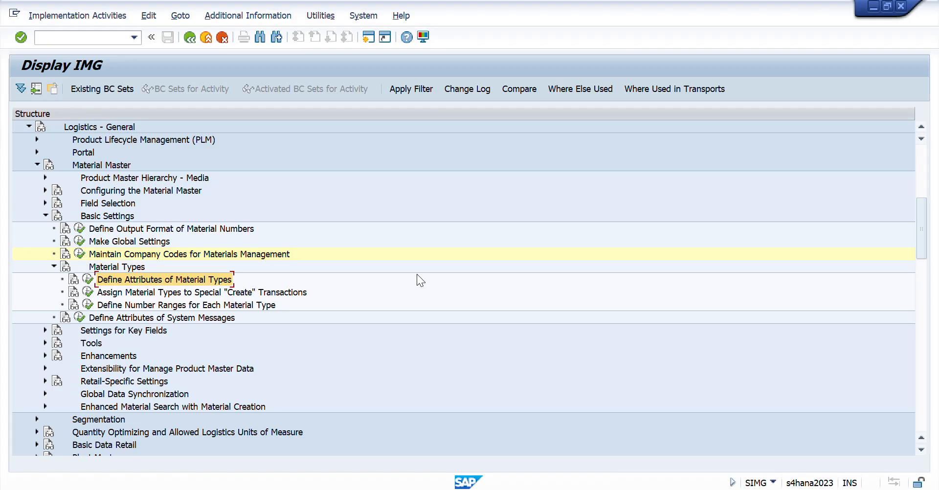
{"action": "key", "text": "Left"}
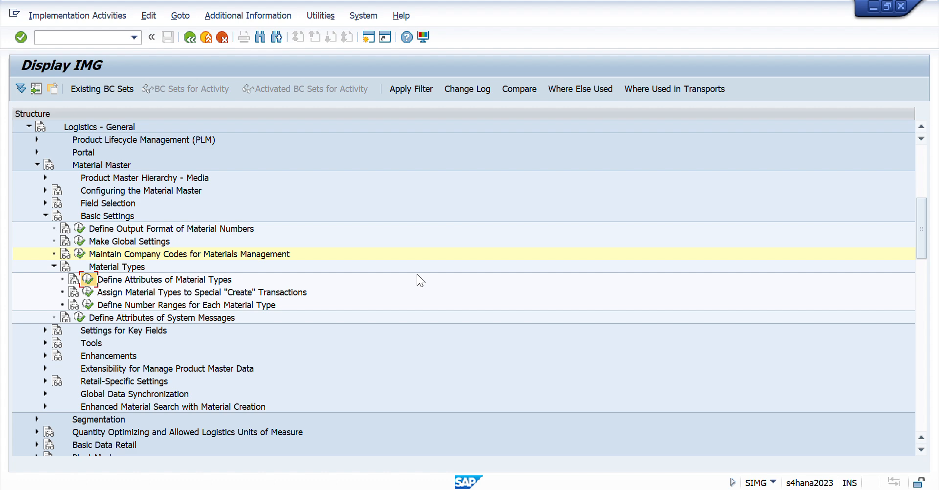
{"action": "key", "text": "Return"}
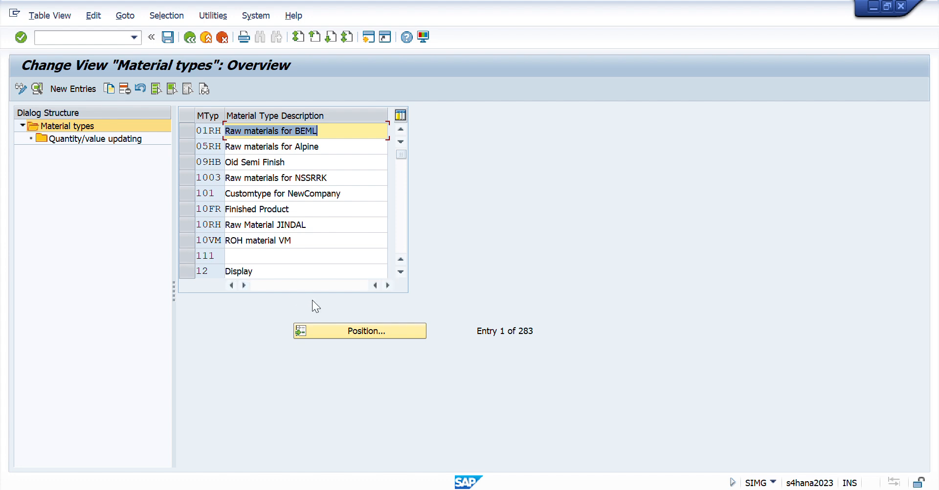
Position the material types list on ROH
{"action": "left_click", "coordinate": [357, 331]}
{"action": "type", "text": "ro"}
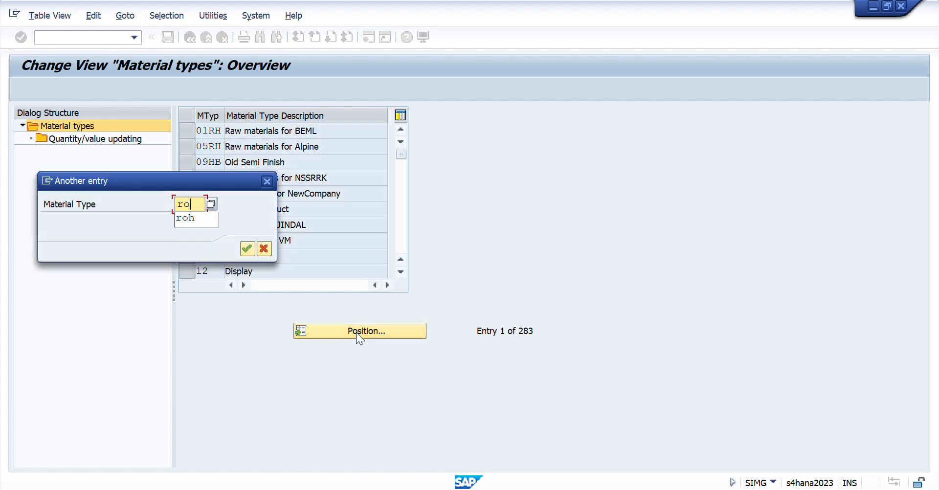
{"action": "key", "text": "Return"}
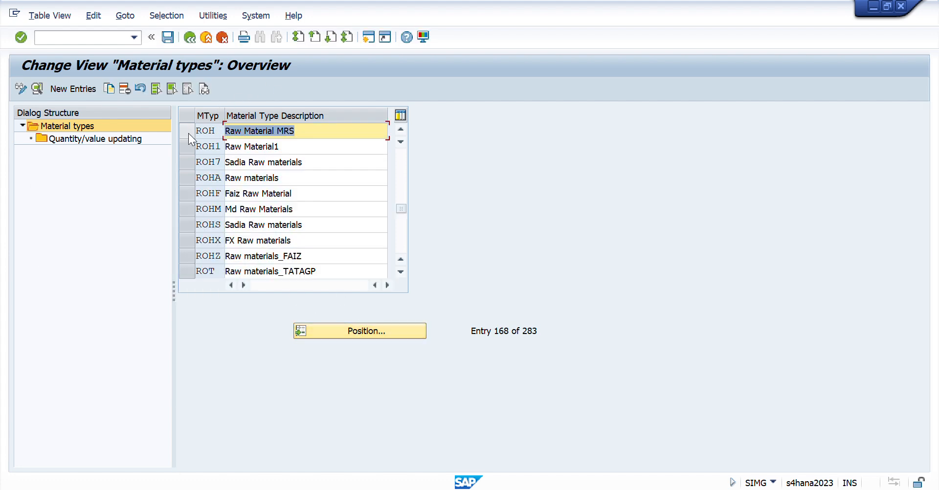
Switch to the session workbook in Excel and look up the codes listed under Material Types on the Day 32 sheet
{"action": "key", "text": "alt+Tab"}
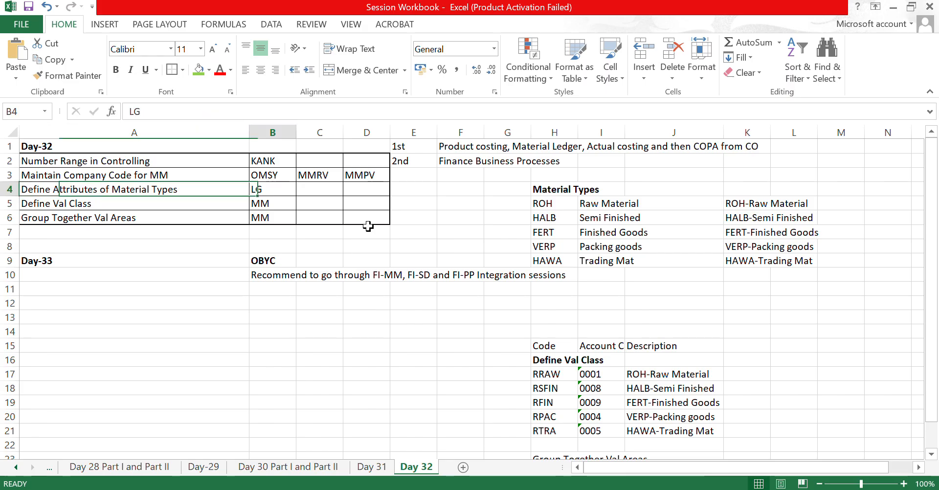
{"action": "key", "text": "Right"}
{"action": "key", "text": "Right"}
{"action": "key", "text": "Right"}
{"action": "key", "text": "Right"}
{"action": "key", "text": "Right"}
{"action": "key", "text": "Right"}
{"action": "key", "text": "Down"}
{"action": "key", "text": "ctrl+shift+Down"}
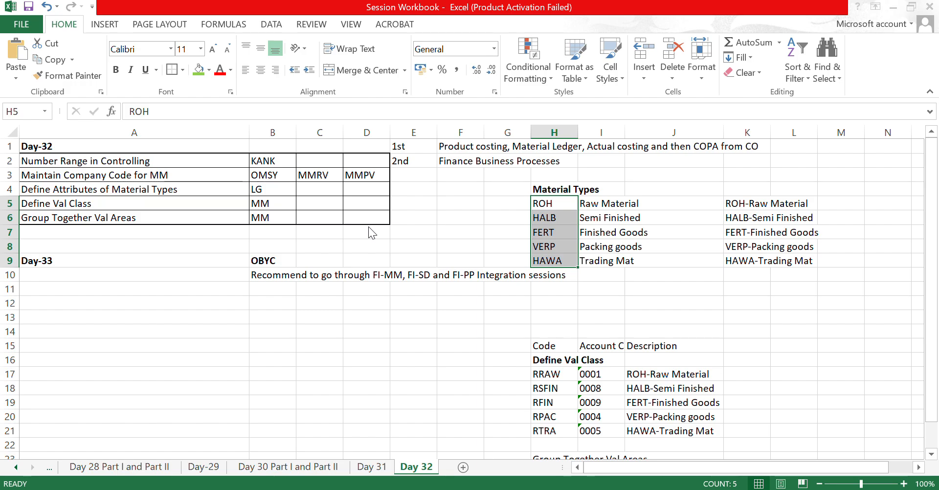
Return to SAP, open the details of material type ROH and examine its account category reference and price control options
{"action": "key", "text": "alt+Tab"}
{"action": "double_click", "coordinate": [204, 129]}
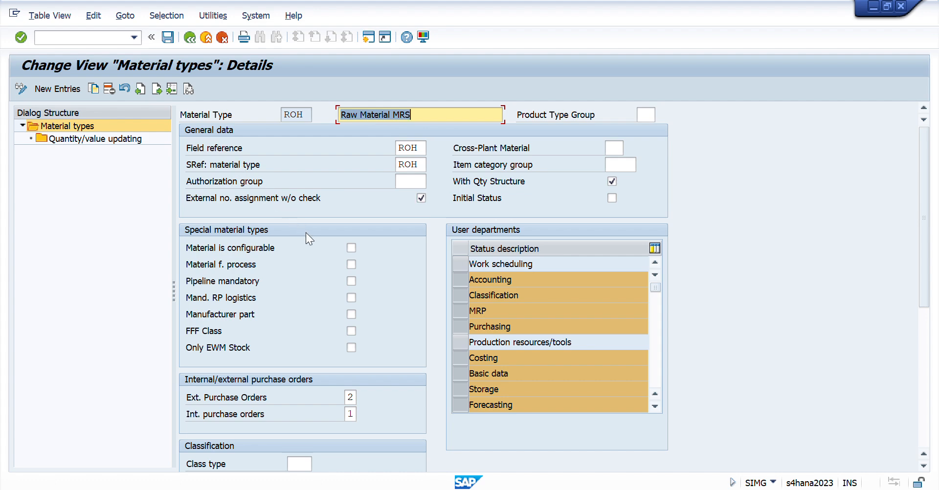
{"action": "scroll", "coordinate": [307, 233], "scroll_direction": "down", "scroll_amount": 3}
{"action": "scroll", "coordinate": [307, 233], "scroll_direction": "down", "scroll_amount": 3}
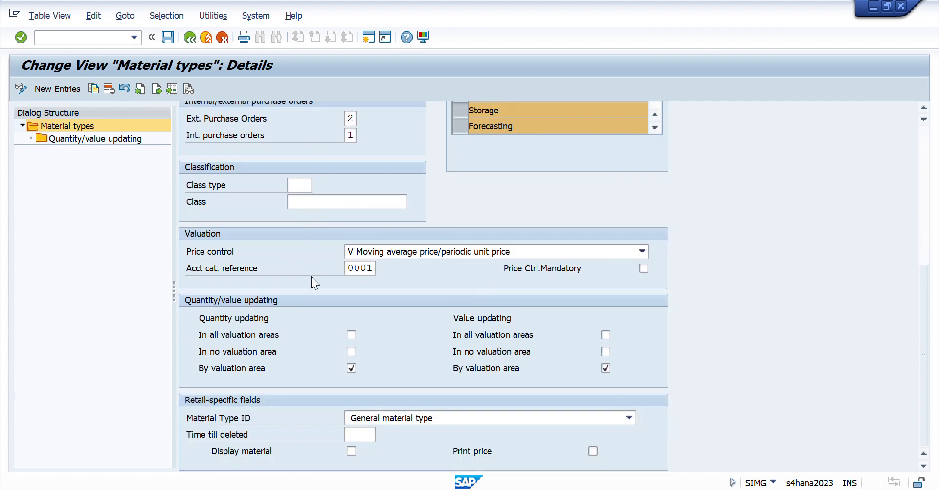
{"action": "left_click_drag", "start_coordinate": [373, 268], "coordinate": [316, 269]}
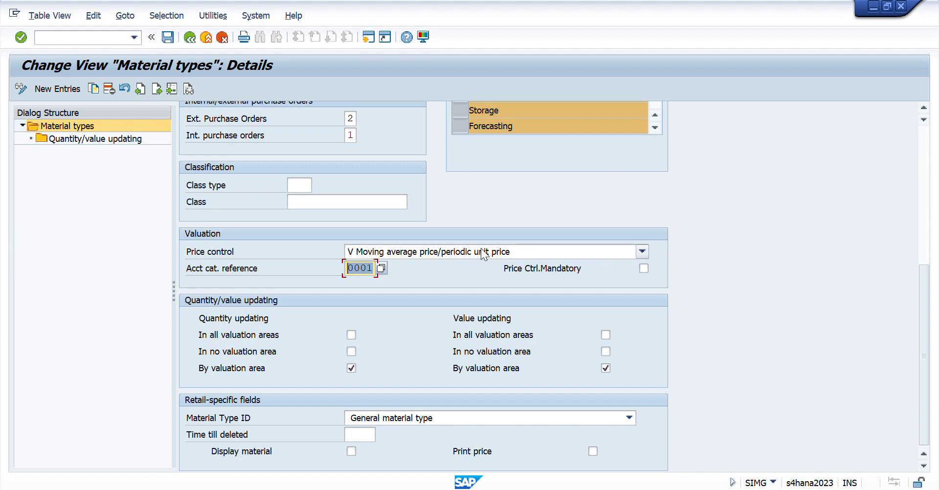
{"action": "left_click", "coordinate": [643, 251]}
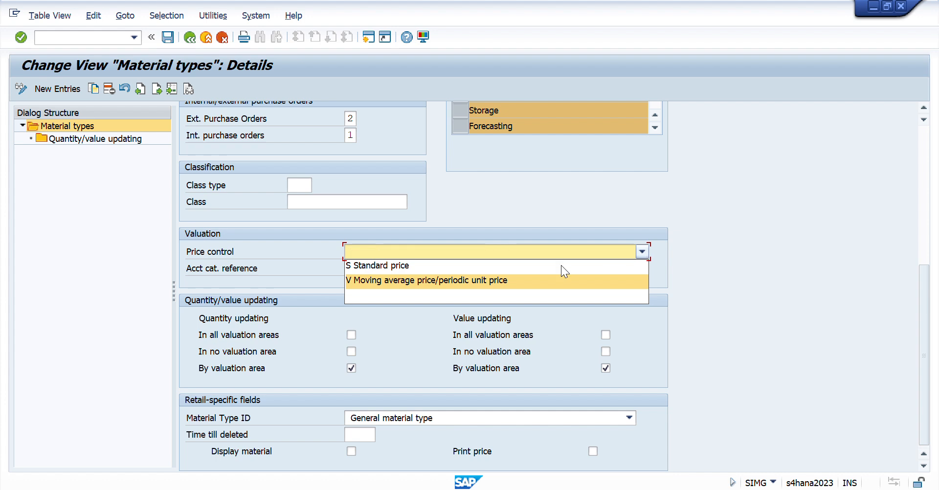
{"action": "left_click", "coordinate": [566, 167]}
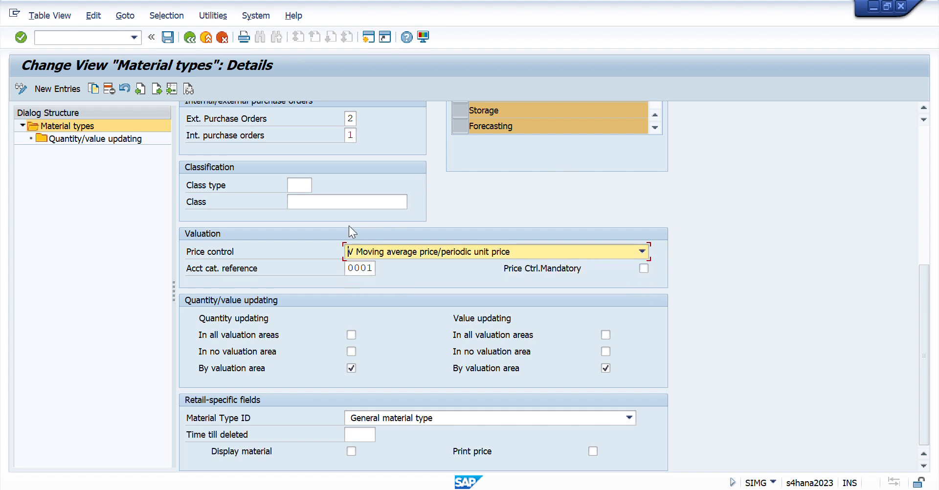
Review the user departments of material type ROH along with its purchase order and valuation settings
{"action": "scroll", "coordinate": [577, 198], "scroll_direction": "up", "scroll_amount": 3}
{"action": "scroll", "coordinate": [578, 198], "scroll_direction": "up", "scroll_amount": 5}
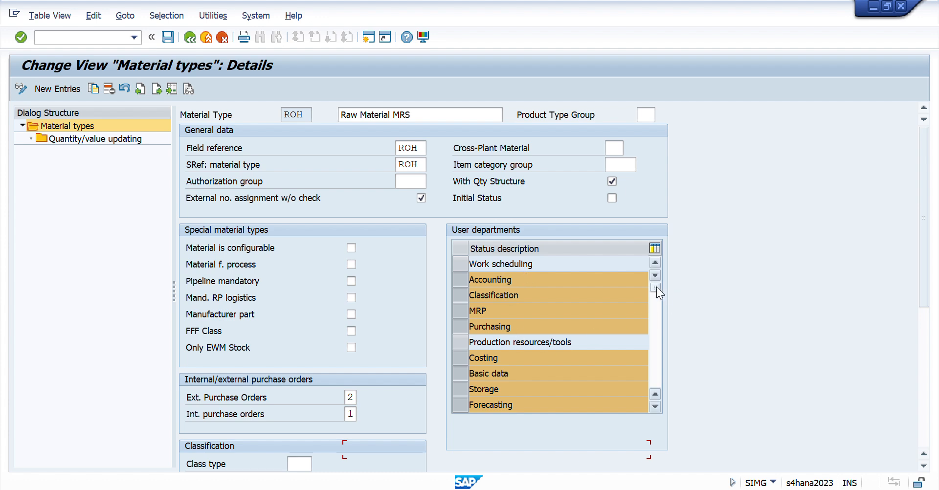
{"action": "left_click_drag", "start_coordinate": [656, 287], "coordinate": [655, 329]}
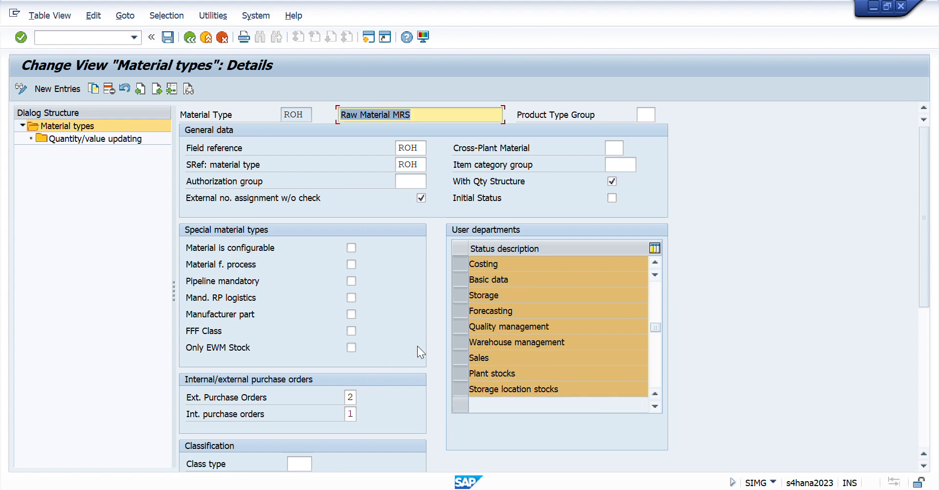
{"action": "scroll", "coordinate": [409, 346], "scroll_direction": "down", "scroll_amount": 3}
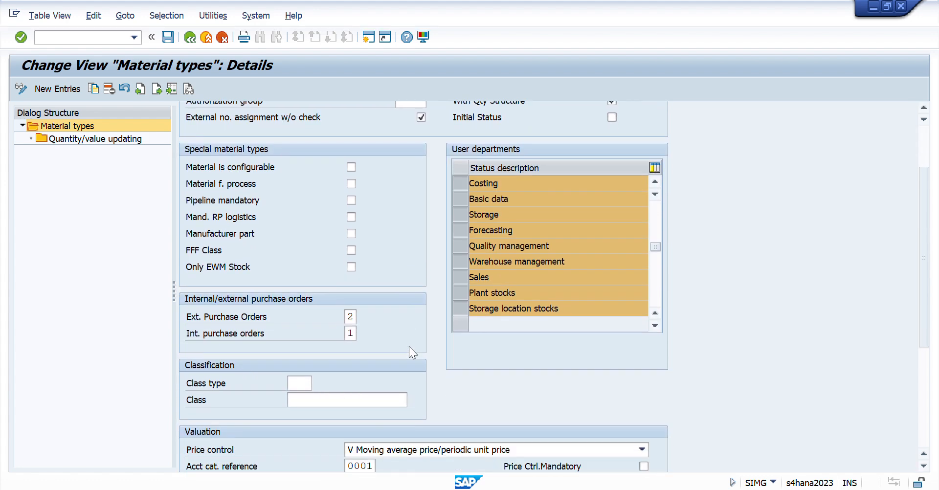
{"action": "scroll", "coordinate": [409, 346], "scroll_direction": "down", "scroll_amount": 7}
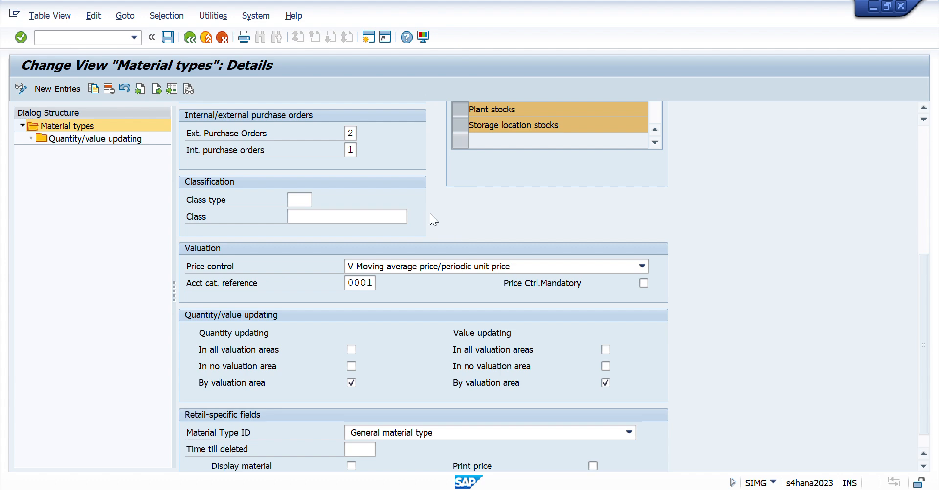
{"action": "scroll", "coordinate": [430, 213], "scroll_direction": "up", "scroll_amount": 6}
{"action": "scroll", "coordinate": [430, 213], "scroll_direction": "up", "scroll_amount": 4}
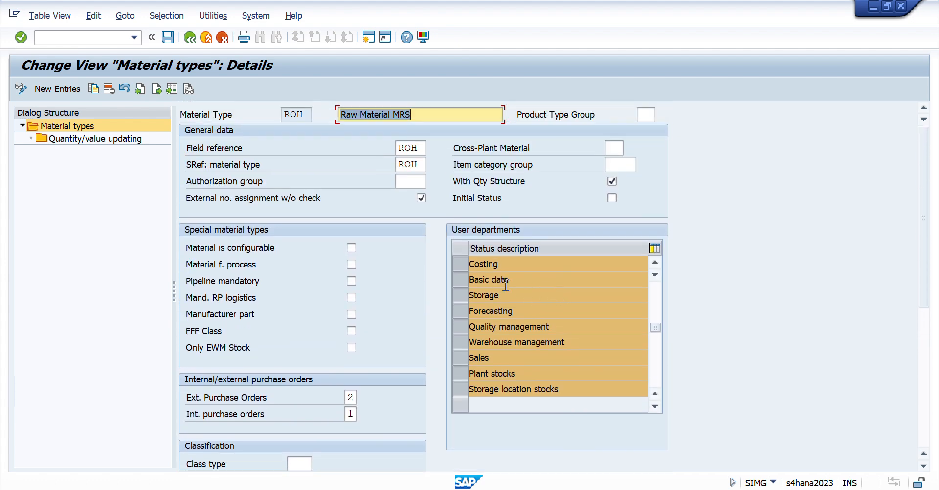
Open the quantity/value updating settings of material type ROH and position the list on valuation area RCID
{"action": "left_click", "coordinate": [91, 139]}
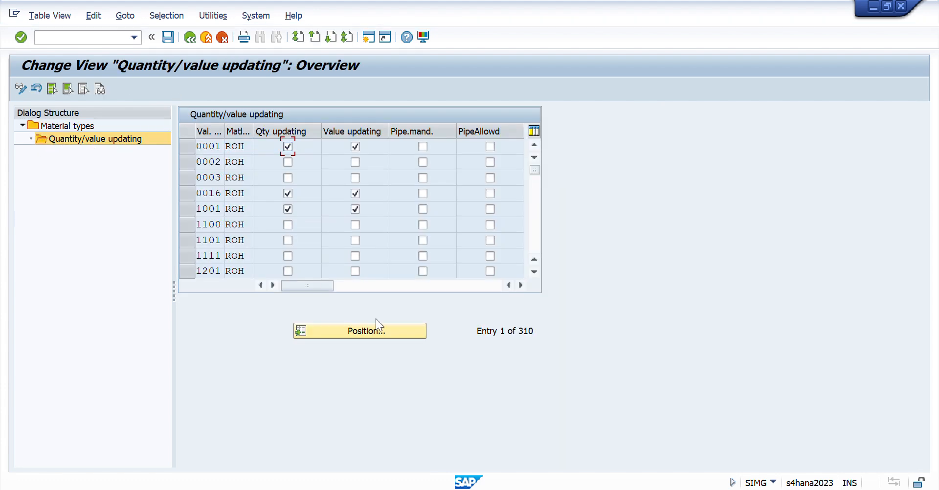
{"action": "left_click", "coordinate": [391, 330]}
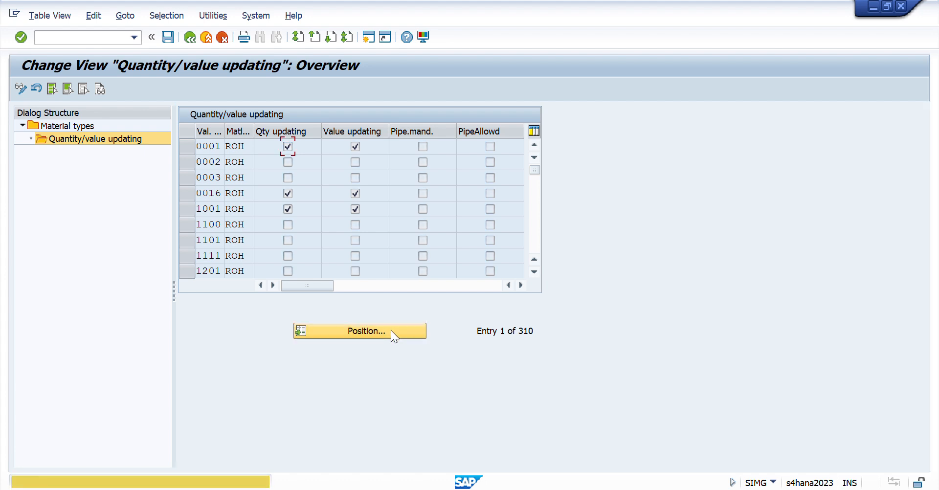
{"action": "type", "text": "rc"}
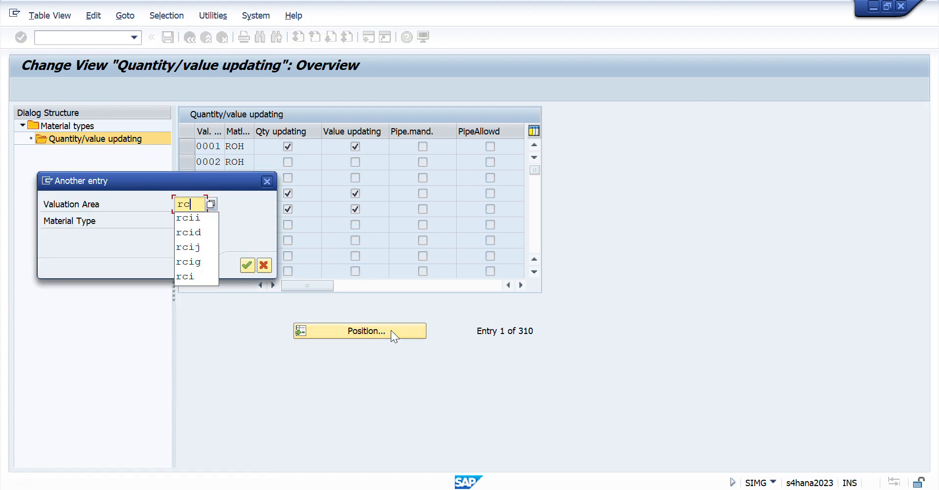
{"action": "type", "text": "id"}
{"action": "key", "text": "Return"}
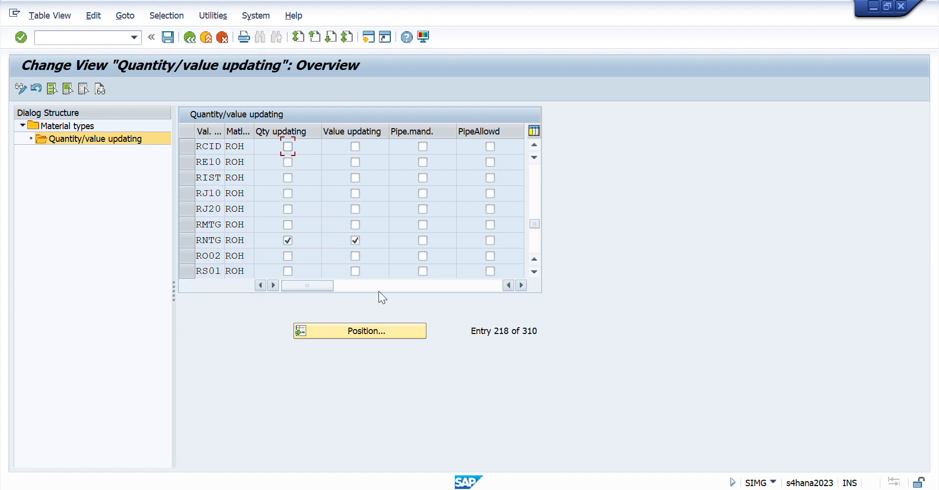
Enable quantity and value updating for valuation area RCID with ROH and save it in the proposed customizing request
{"action": "left_click", "coordinate": [355, 147]}
{"action": "key", "text": "ctrl+s"}
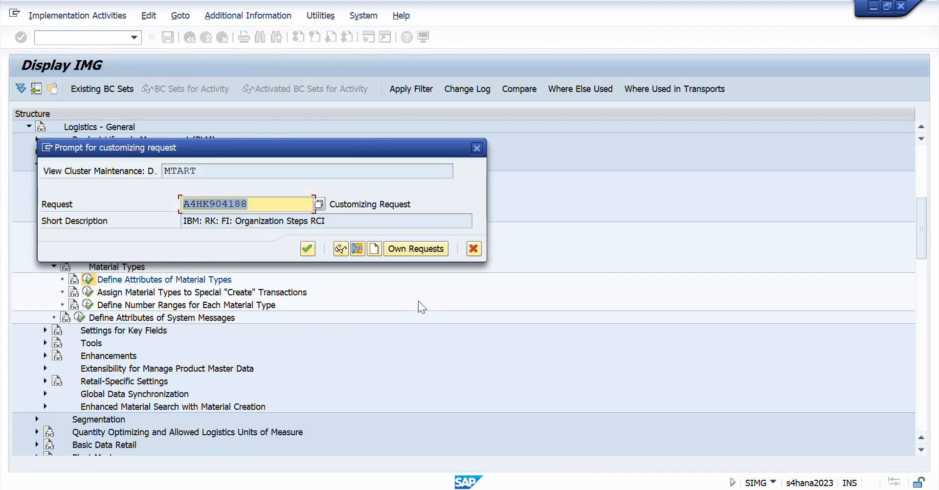
{"action": "key", "text": "Return"}
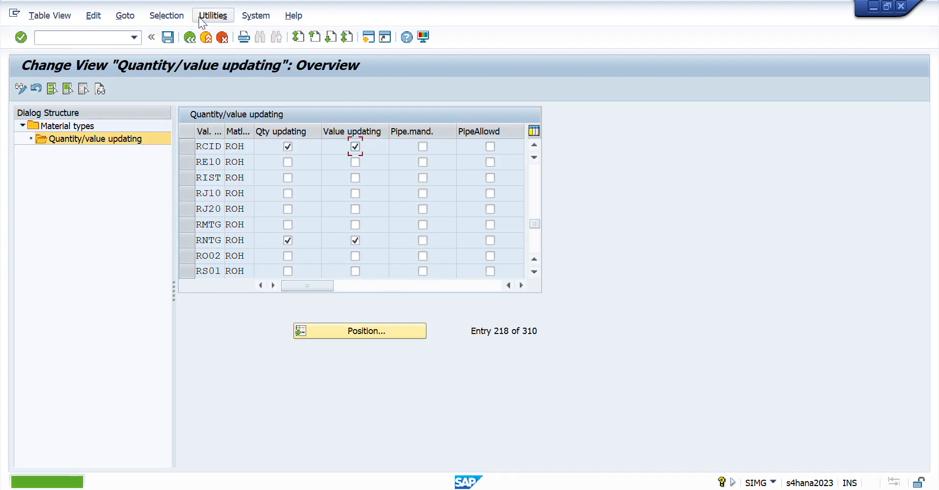
Return to the material types overview and position the list on HALB
{"action": "left_click", "coordinate": [189, 36]}
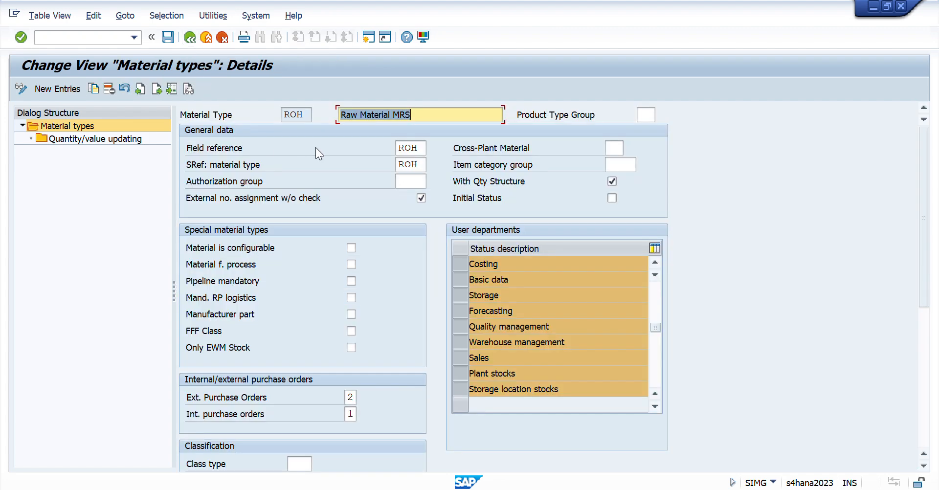
{"action": "left_click", "coordinate": [190, 37]}
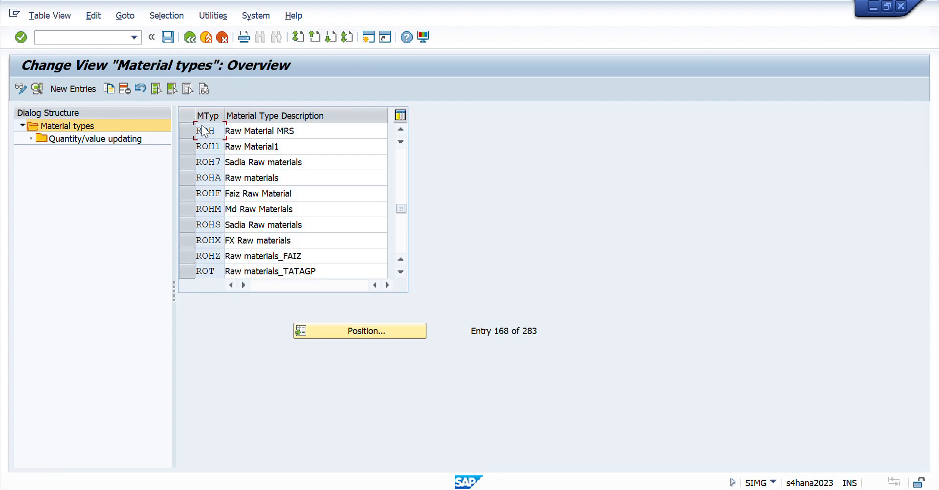
{"action": "left_click", "coordinate": [371, 331]}
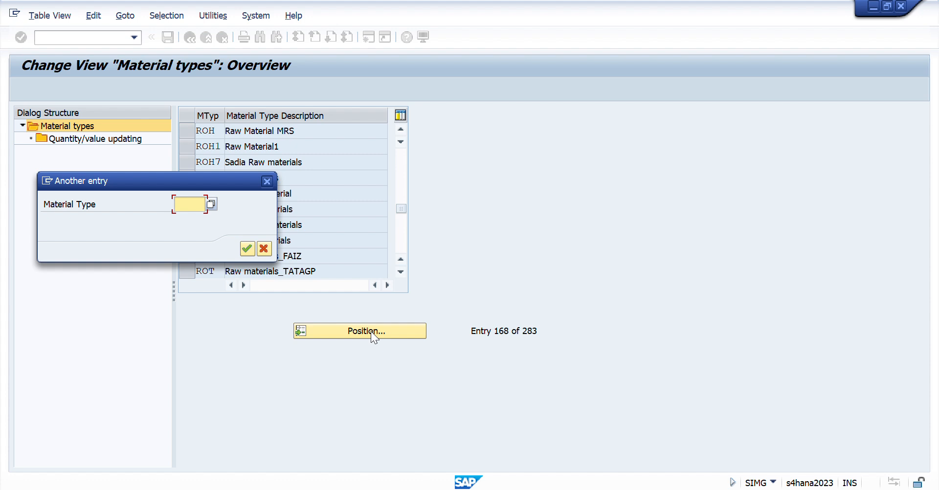
{"action": "type", "text": "halb"}
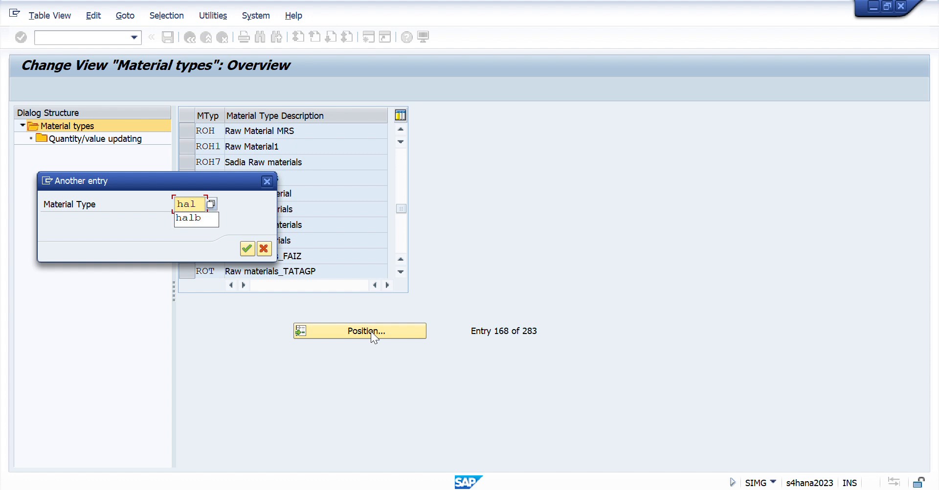
{"action": "key", "text": "Return"}
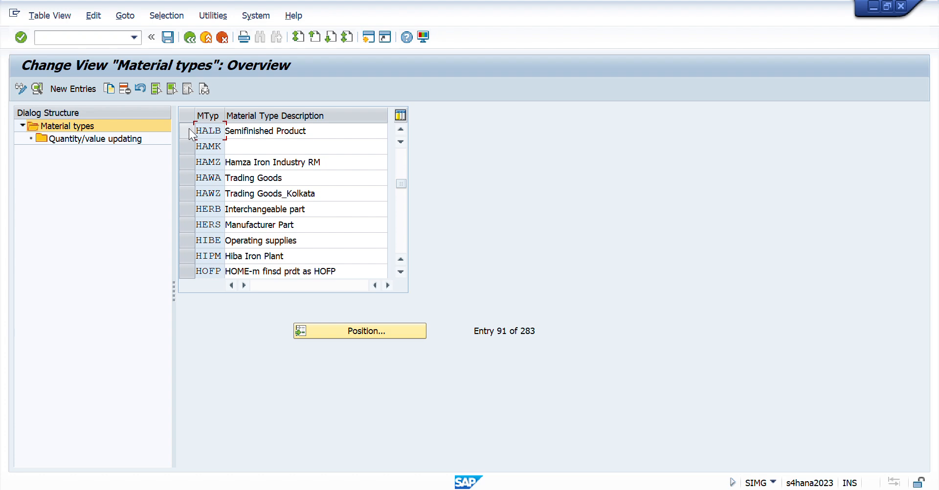
Open the details of material type HALB and examine its price control and account category reference
{"action": "left_click", "coordinate": [192, 131]}
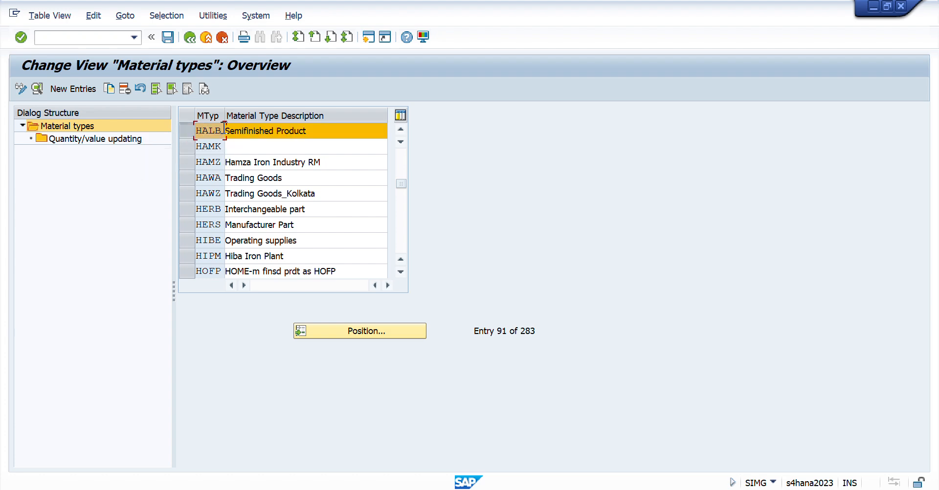
{"action": "double_click", "coordinate": [210, 130]}
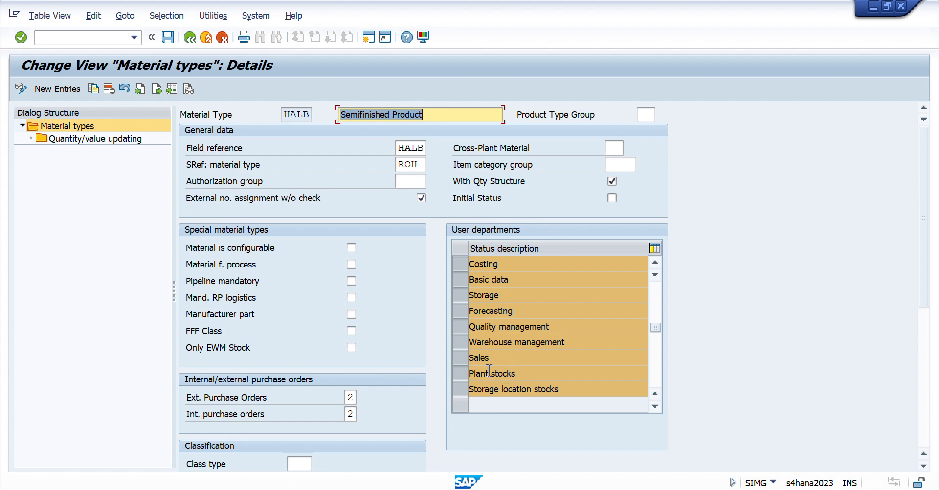
{"action": "scroll", "coordinate": [324, 345], "scroll_direction": "down", "scroll_amount": 4}
{"action": "scroll", "coordinate": [324, 345], "scroll_direction": "down", "scroll_amount": 1}
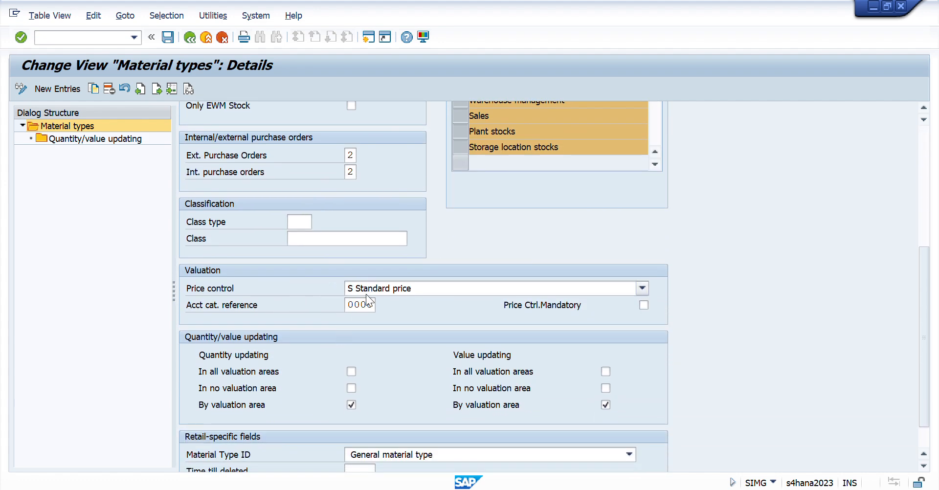
{"action": "left_click", "coordinate": [375, 306]}
{"action": "left_click_drag", "start_coordinate": [374, 305], "coordinate": [301, 312]}
{"action": "scroll", "coordinate": [248, 234], "scroll_direction": "up", "scroll_amount": 5}
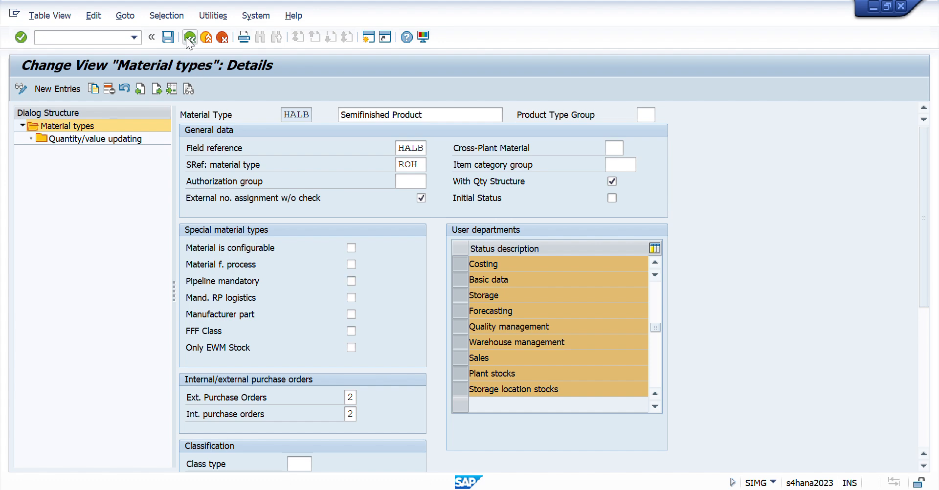
Enable quantity and value updating for valuation area RCID with material type HALB and save the settings
{"action": "double_click", "coordinate": [99, 138]}
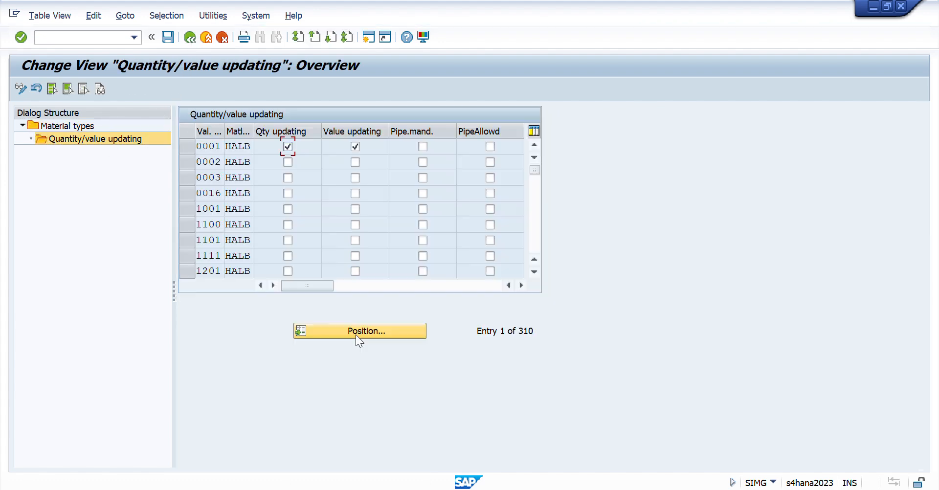
{"action": "left_click", "coordinate": [339, 330]}
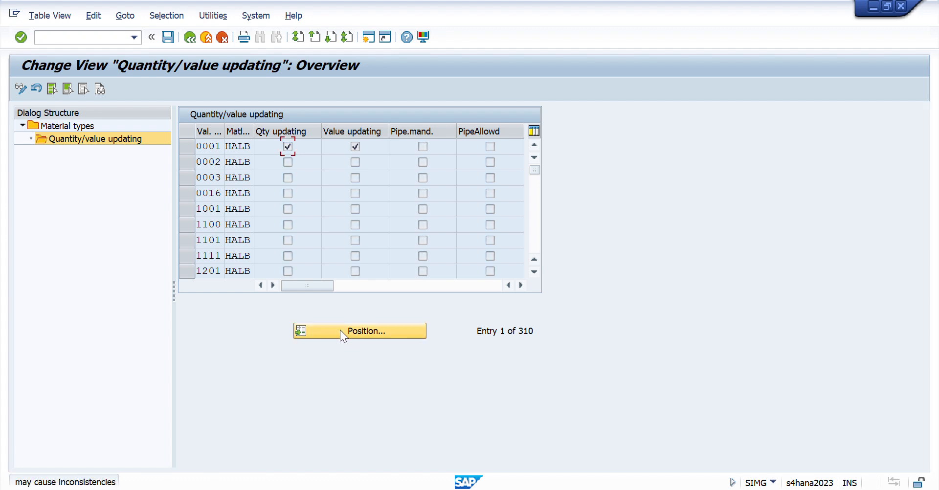
{"action": "type", "text": "rci"}
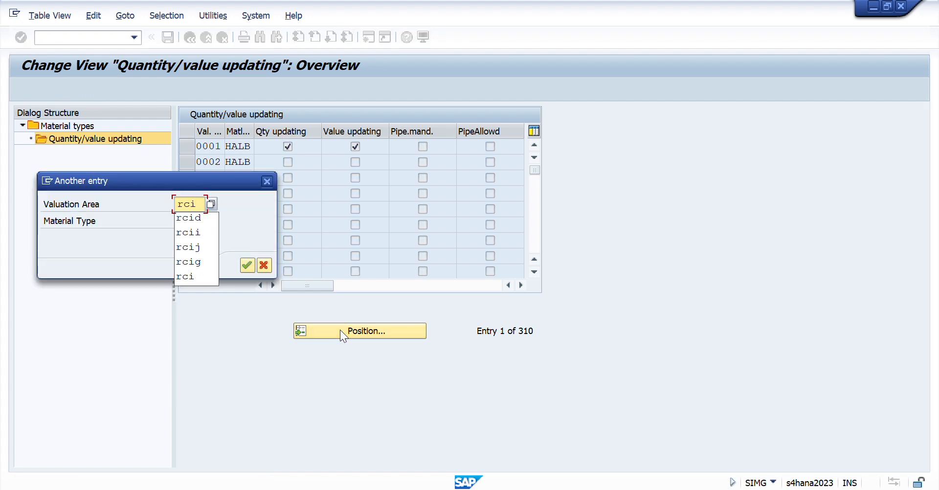
{"action": "key", "text": "Return"}
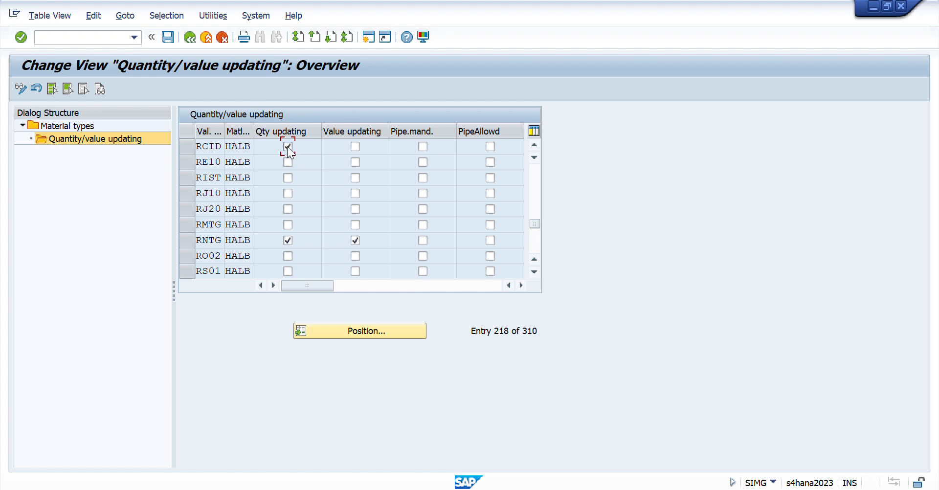
{"action": "left_click", "coordinate": [287, 146]}
{"action": "left_click", "coordinate": [355, 147]}
{"action": "key", "text": "ctrl+s"}
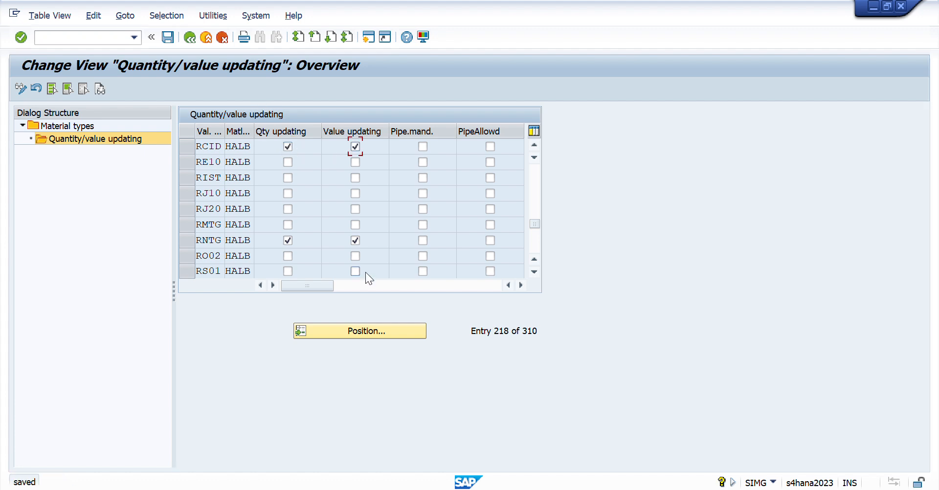
Return to the material types overview and position the list on FERT
{"action": "left_click", "coordinate": [190, 37]}
{"action": "left_click", "coordinate": [190, 37]}
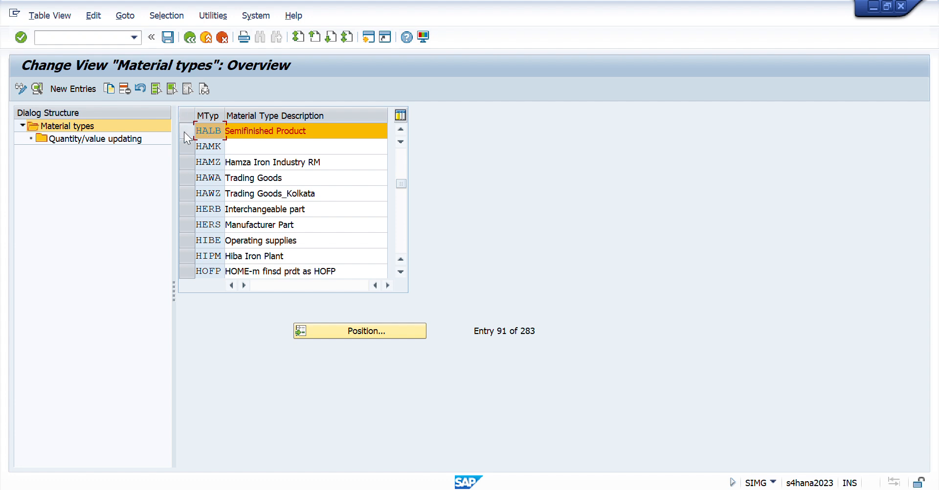
{"action": "left_click", "coordinate": [336, 328]}
{"action": "type", "text": "f"}
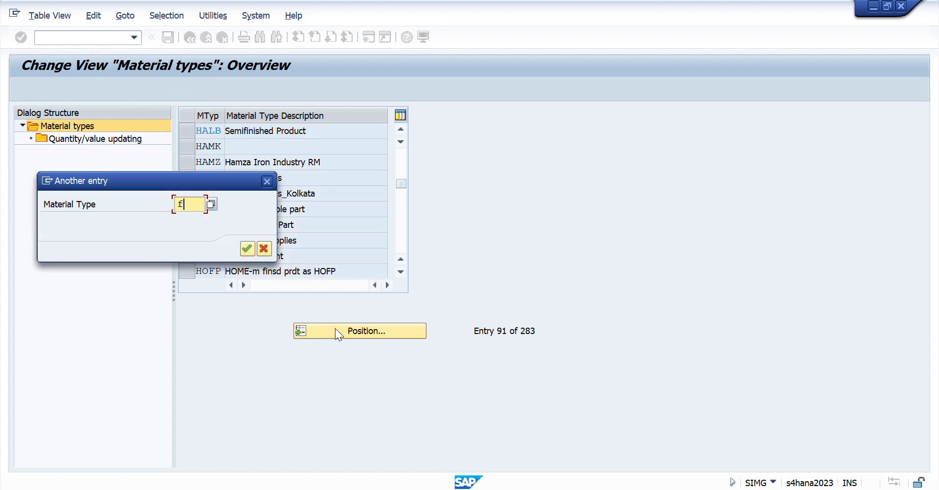
{"action": "type", "text": "ert"}
{"action": "key", "text": "Return"}
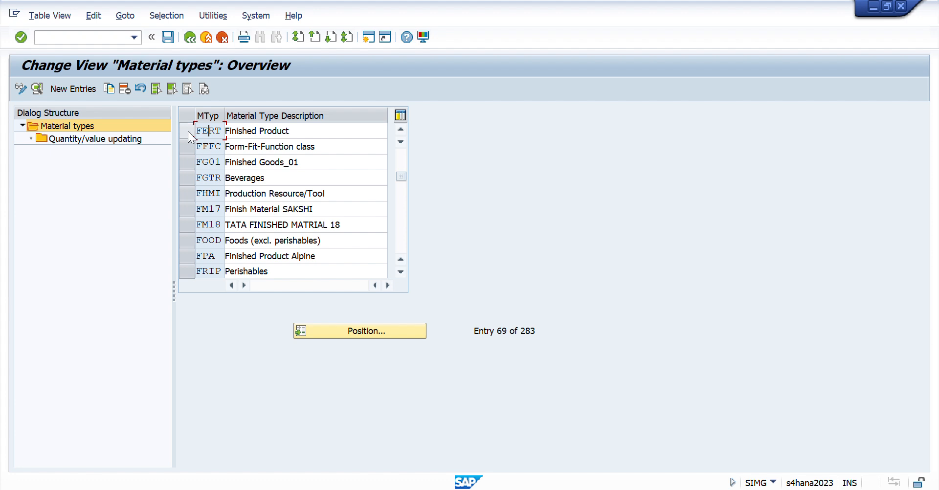
Open the quantity/value updating settings of FERT, enable both updating options for valuation area RCID and save
{"action": "left_click", "coordinate": [188, 131]}
{"action": "double_click", "coordinate": [108, 141]}
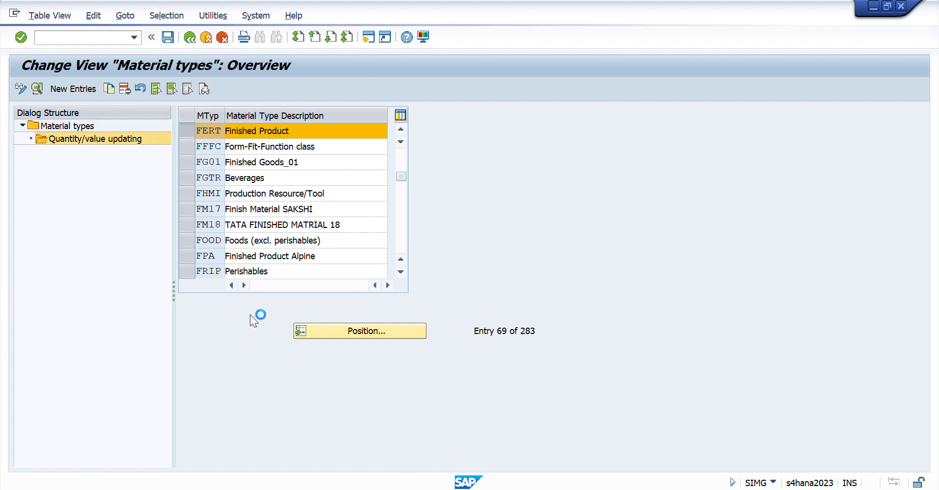
{"action": "left_click", "coordinate": [348, 334]}
{"action": "type", "text": "rc"}
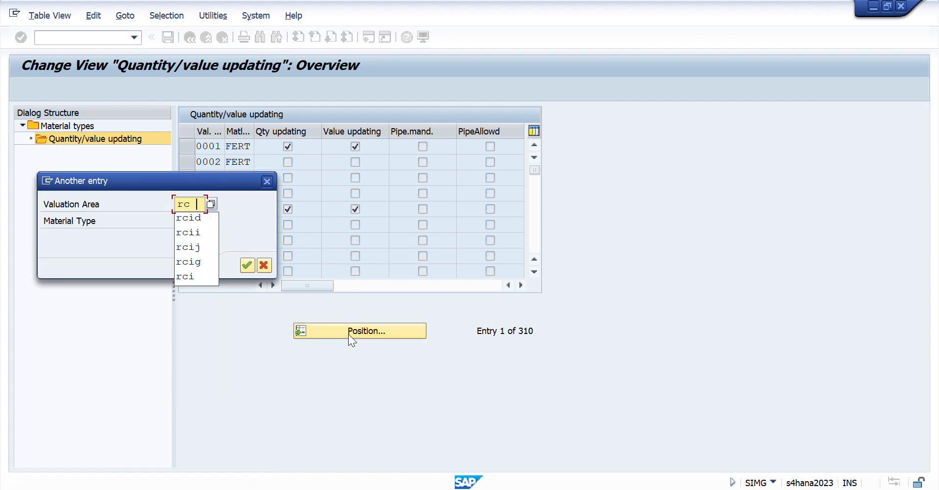
{"action": "type", "text": "id"}
{"action": "key", "text": "Return"}
{"action": "left_click", "coordinate": [287, 147]}
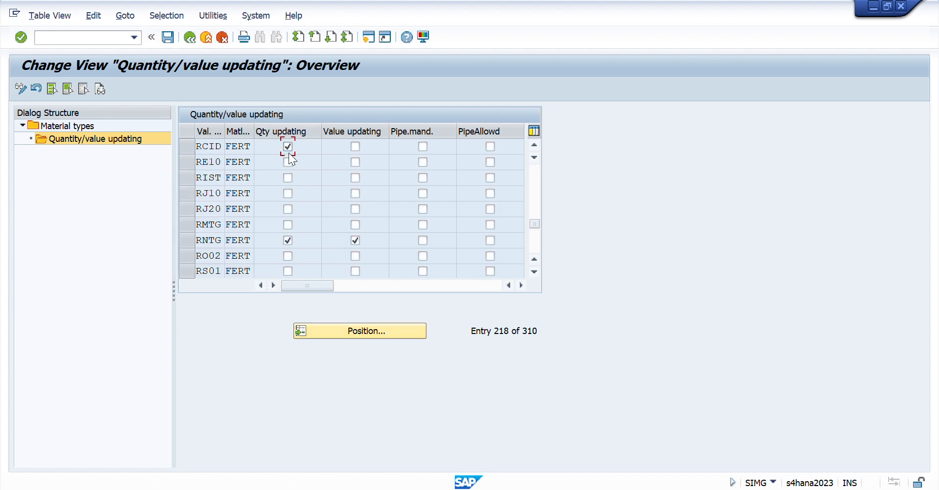
{"action": "left_click", "coordinate": [356, 146]}
{"action": "key", "text": "ctrl+s"}
Go back to the material types overview and position the list on HAWA
{"action": "left_click", "coordinate": [69, 126]}
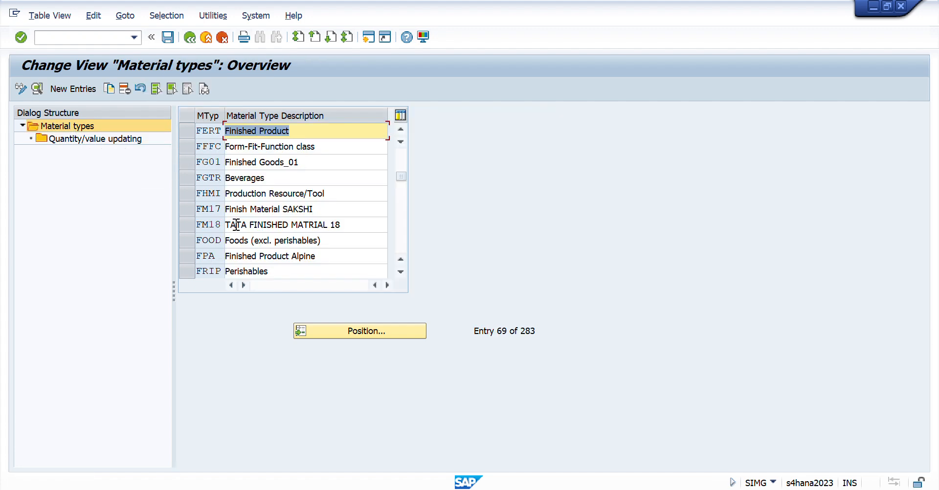
{"action": "left_click", "coordinate": [331, 332]}
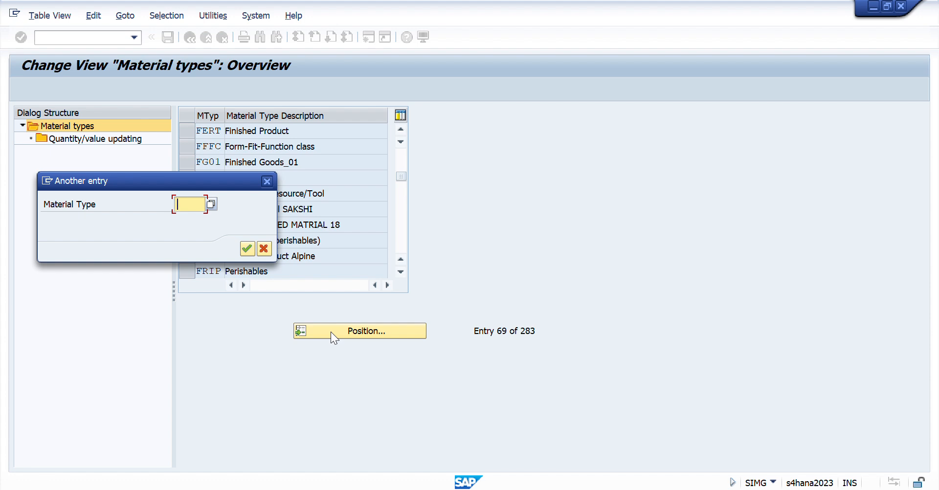
{"action": "type", "text": "hawa"}
{"action": "key", "text": "Return"}
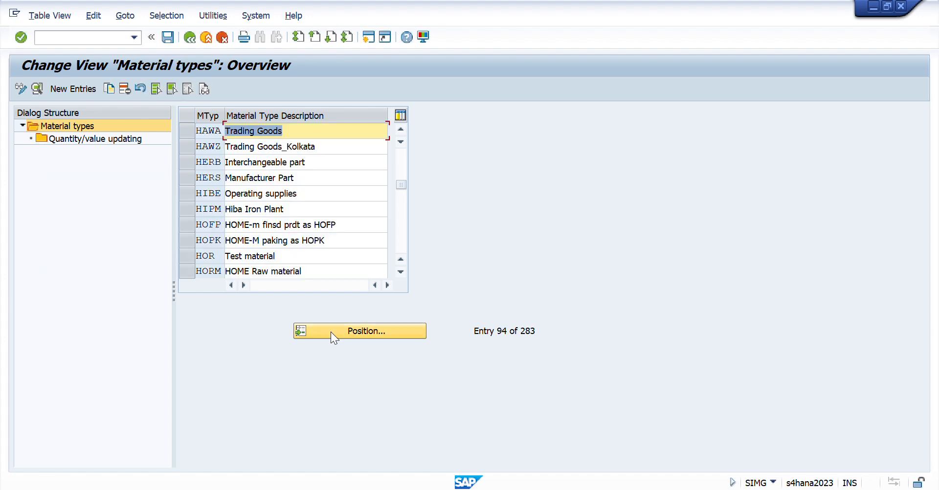
Enable quantity and value updating for valuation area RCID with material type HAWA and save the change
{"action": "double_click", "coordinate": [98, 142]}
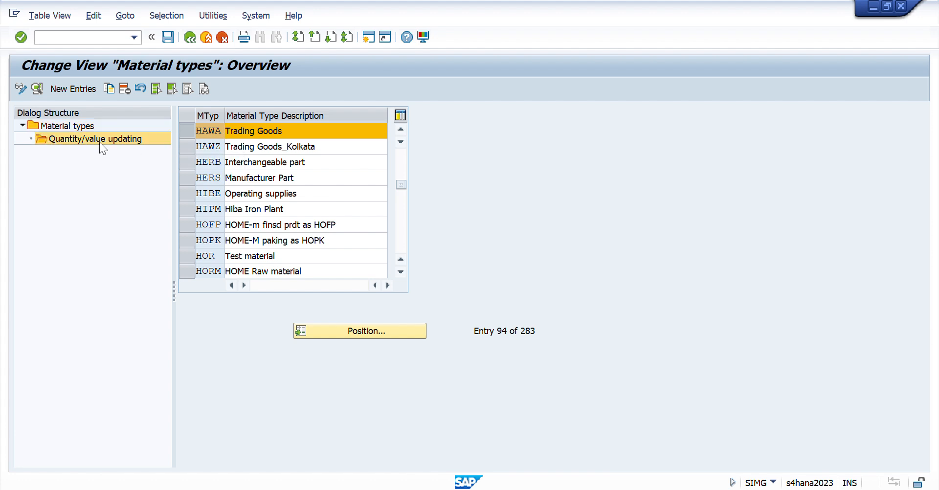
{"action": "left_click", "coordinate": [371, 333]}
{"action": "type", "text": "1710"}
{"action": "key", "text": "Return"}
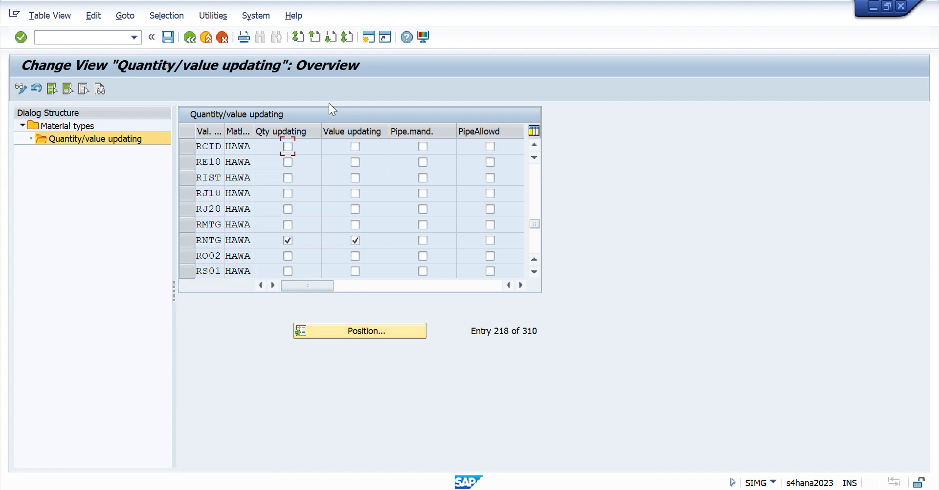
{"action": "left_click", "coordinate": [356, 146]}
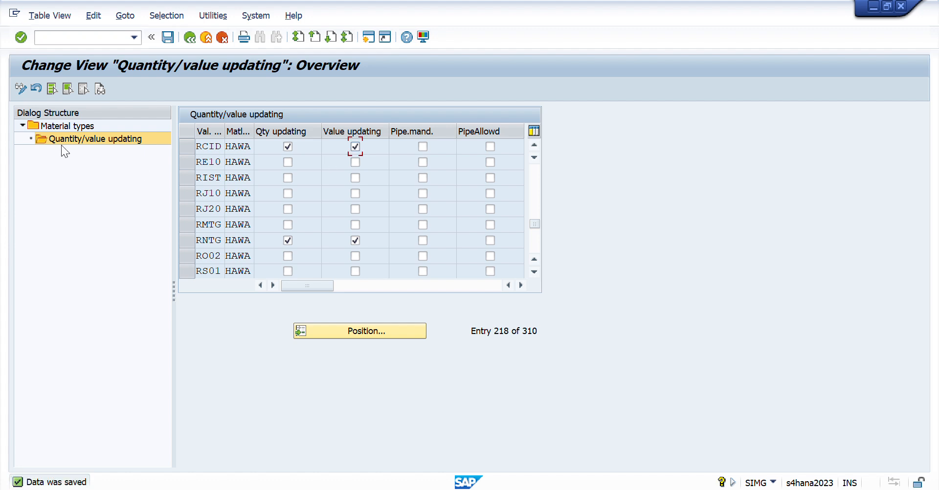
Return to the material types overview and position the list on VERP
{"action": "left_click", "coordinate": [52, 126]}
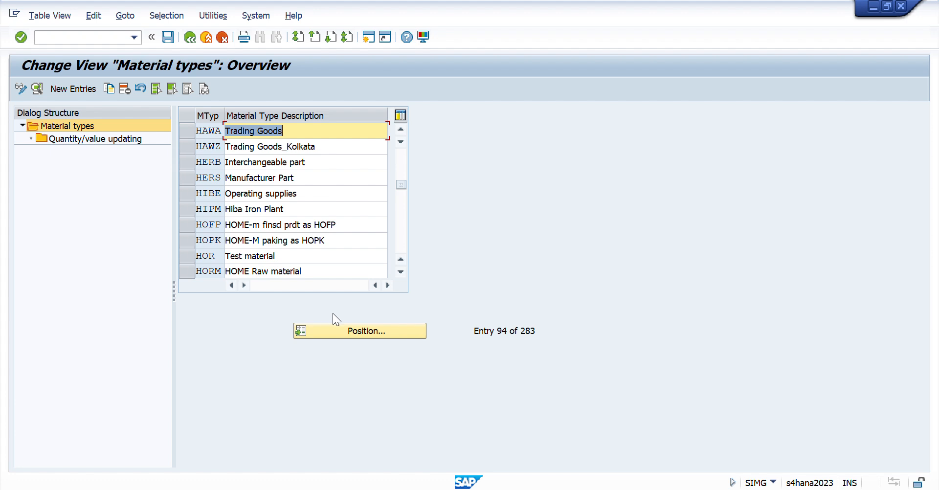
{"action": "left_click", "coordinate": [351, 333]}
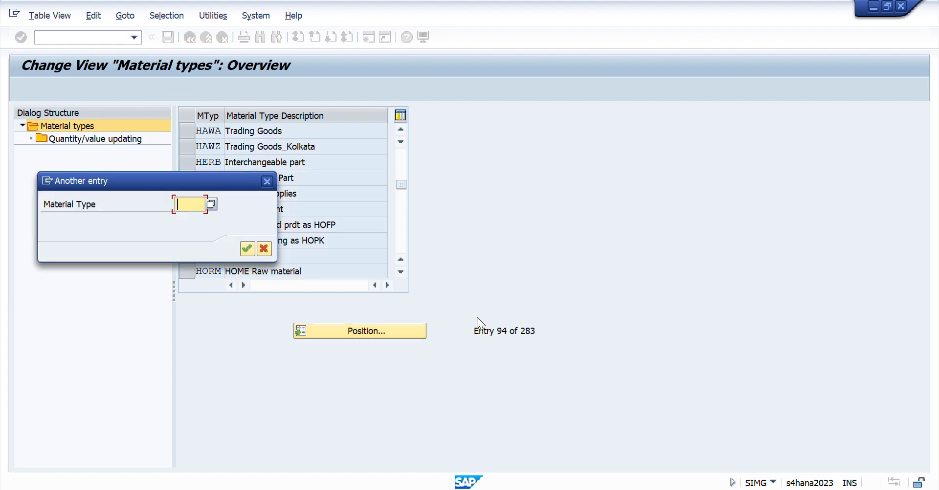
{"action": "key", "text": "Return"}
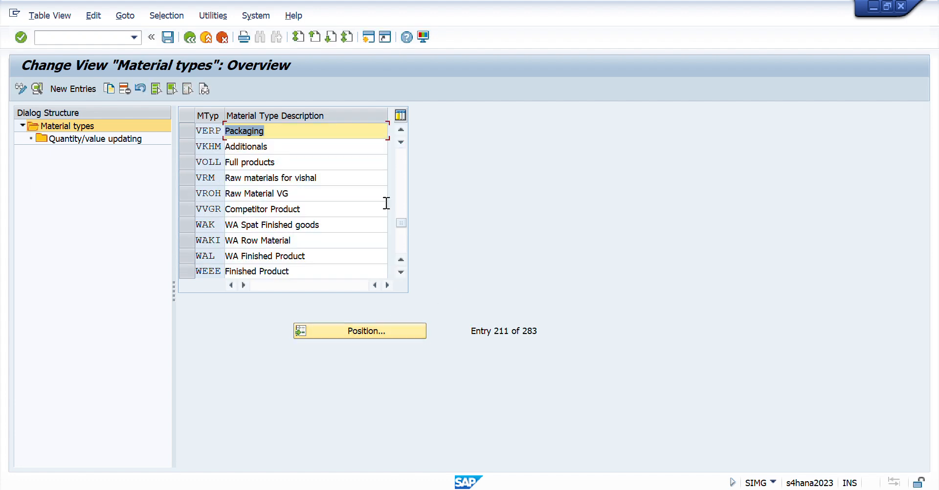
Enable and save quantity and value updating for valuation area RCID with material type VERP, and return to the IMG structure
{"action": "left_click", "coordinate": [184, 129]}
{"action": "double_click", "coordinate": [129, 138]}
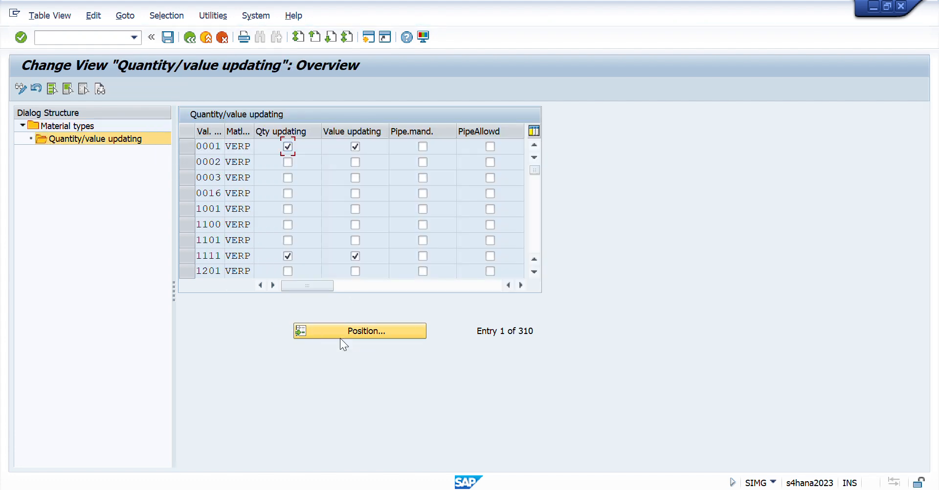
{"action": "left_click", "coordinate": [362, 332]}
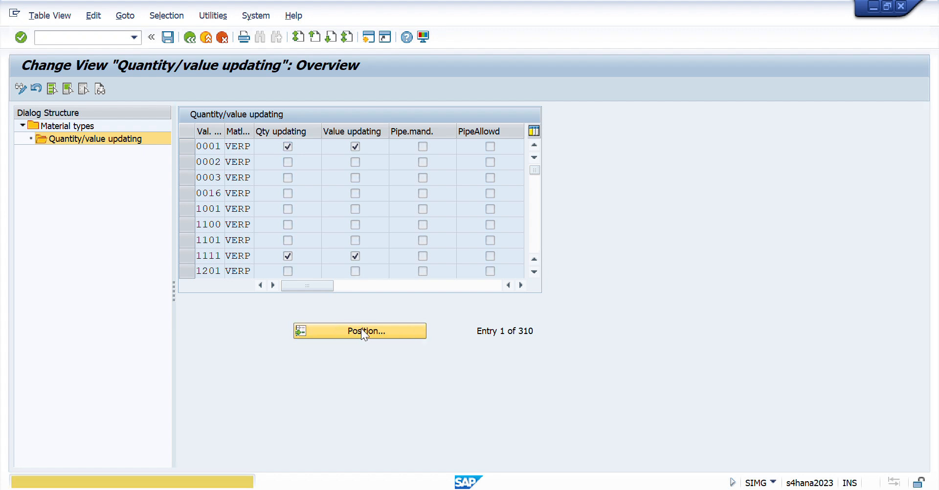
{"action": "type", "text": "rcid"}
{"action": "key", "text": "Return"}
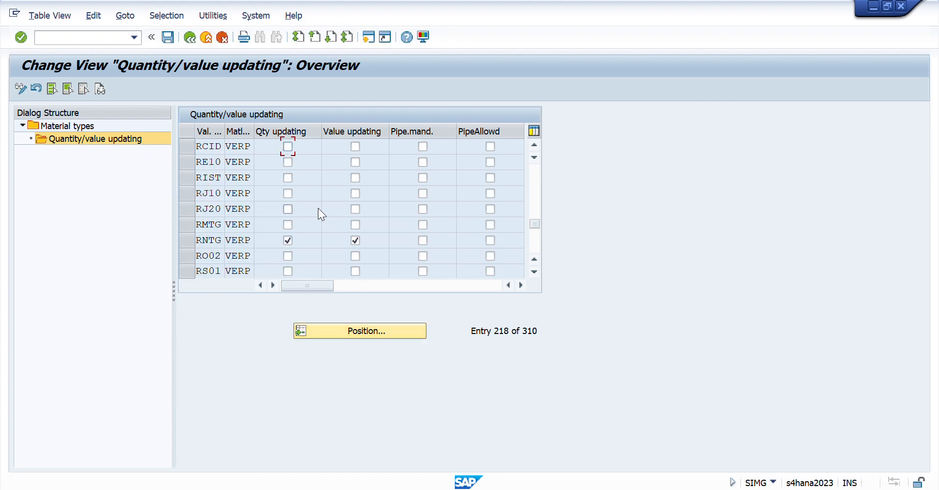
{"action": "left_click", "coordinate": [288, 146]}
{"action": "key", "text": "ctrl+s"}
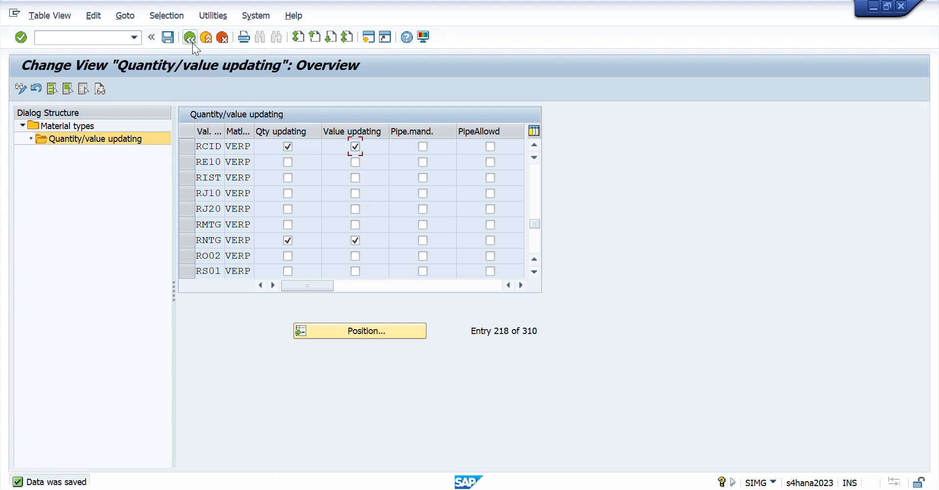
{"action": "left_click", "coordinate": [192, 37]}
{"action": "left_click", "coordinate": [192, 37]}
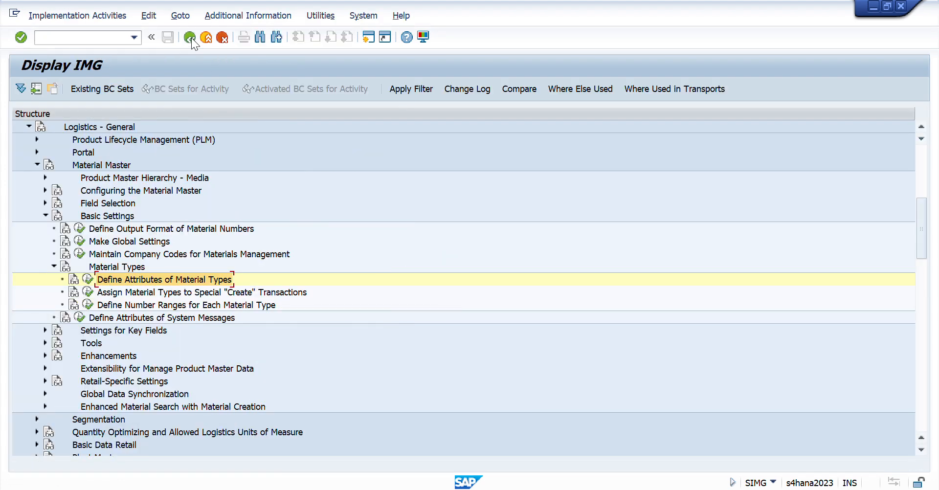
Switch to the Session Workbook in Excel and enter "Acc Cat Ref" in cell F5 of the Day 32 sheet
{"action": "key", "text": "alt+Tab"}
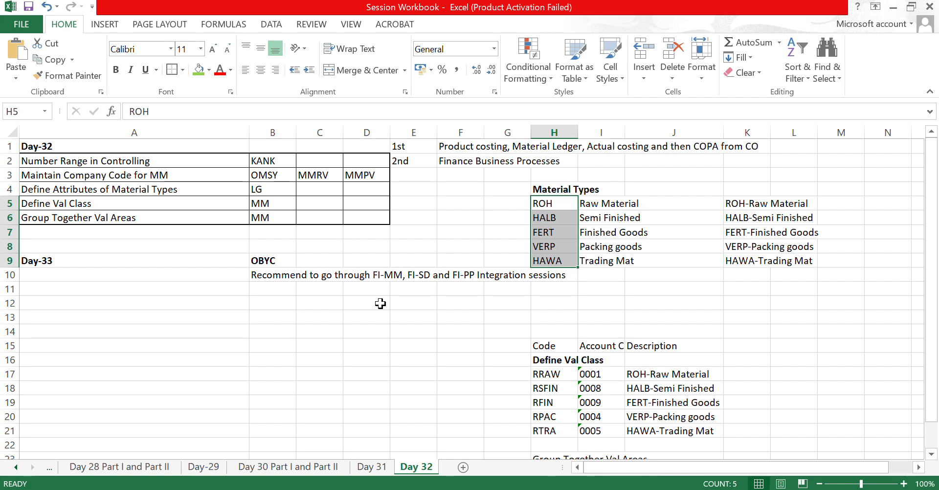
{"action": "key", "text": "Return"}
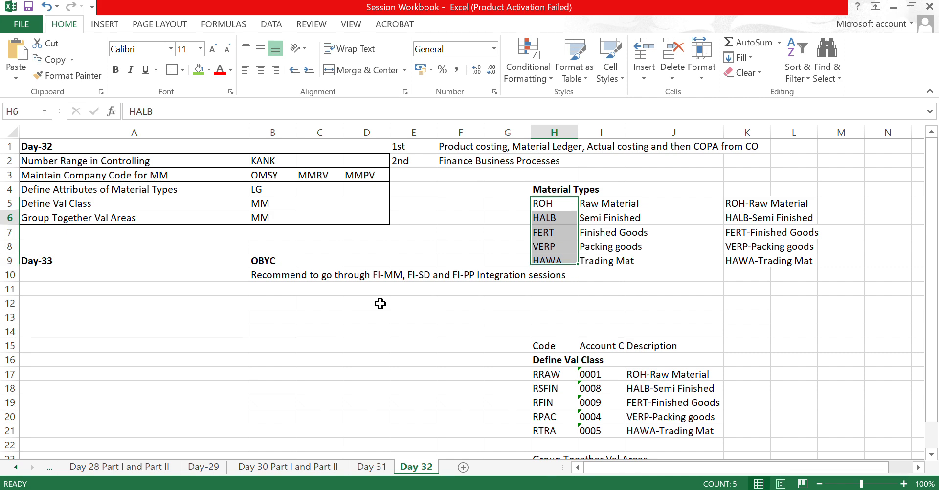
{"action": "key", "text": "Down"}
{"action": "key", "text": "Up"}
{"action": "key", "text": "Up"}
{"action": "key", "text": "Left"}
{"action": "key", "text": "Left"}
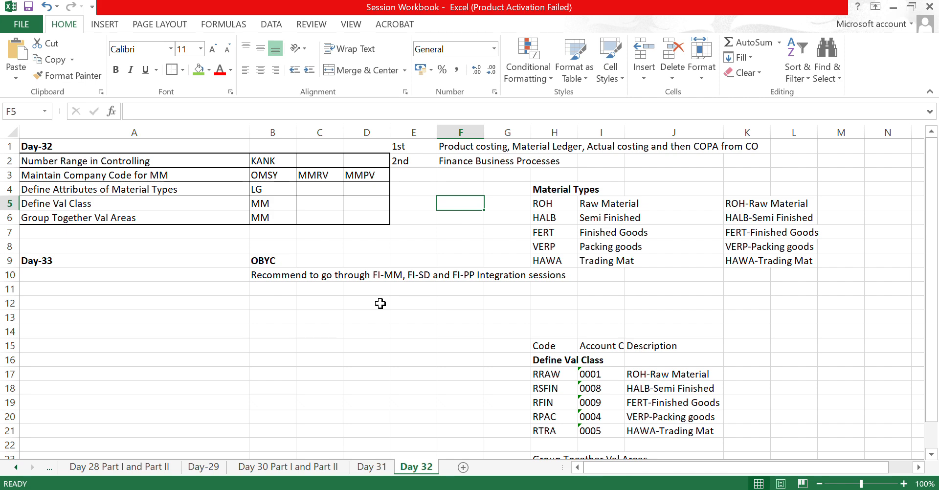
{"action": "type", "text": "Acc Cat Ref"}
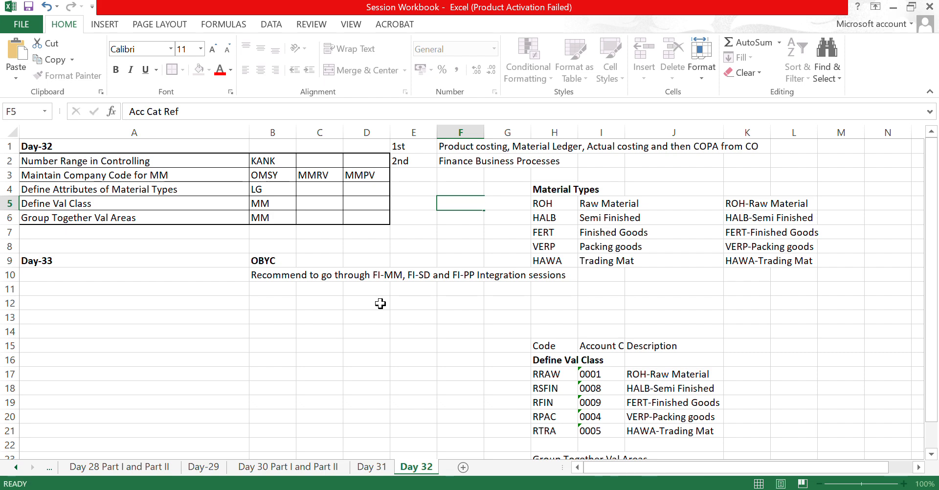
{"action": "key", "text": "Return"}
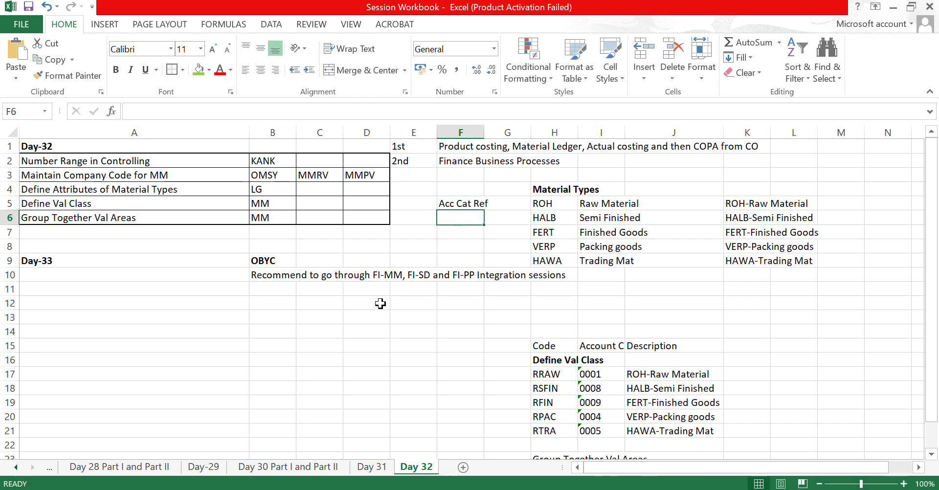
Enter "Price control", "Default View" and "Qty and Val Update" in cells F6 to F8 of the Day 32 sheet
{"action": "type", "text": "Price control"}
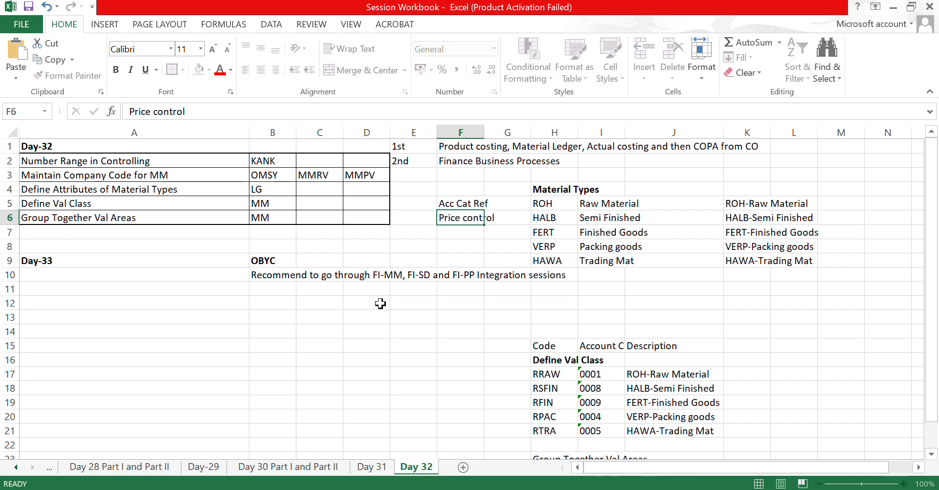
{"action": "key", "text": "Return"}
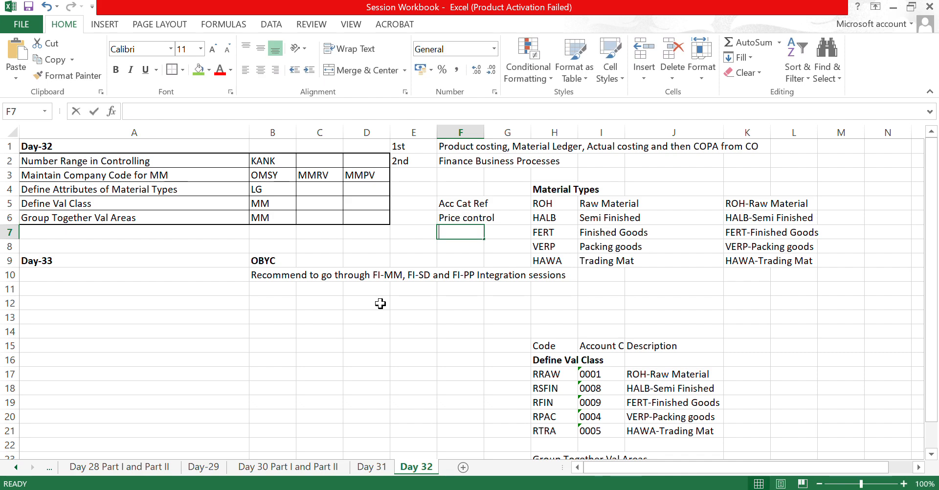
{"action": "type", "text": "Deaufa"}
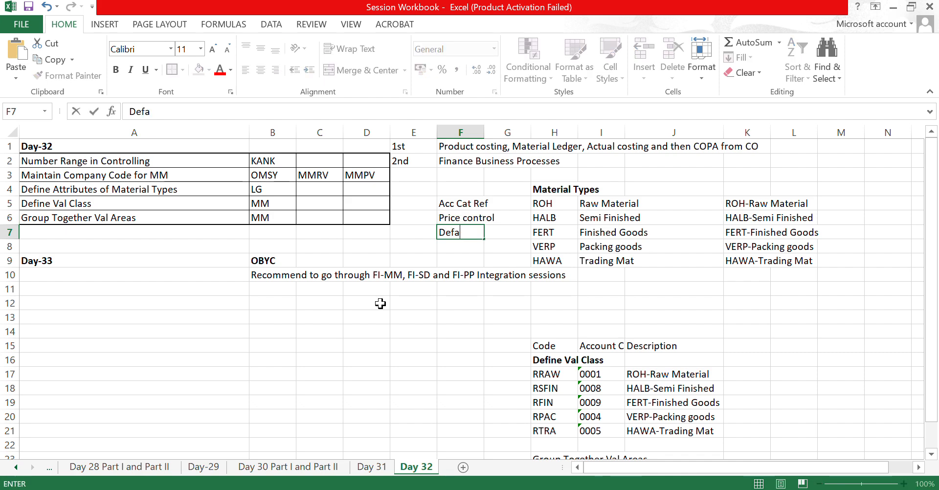
{"action": "type", "text": "ult View"}
{"action": "key", "text": "Return"}
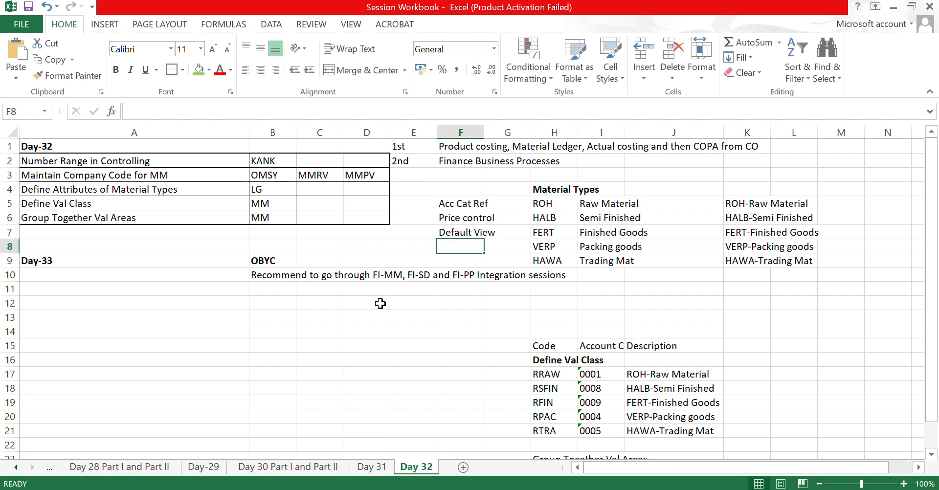
{"action": "type", "text": "Q"}
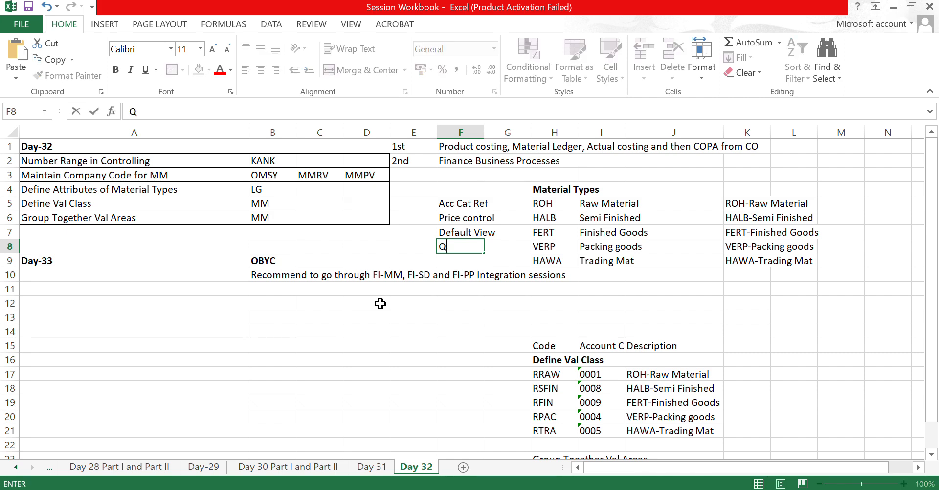
{"action": "type", "text": "ty and Val Update"}
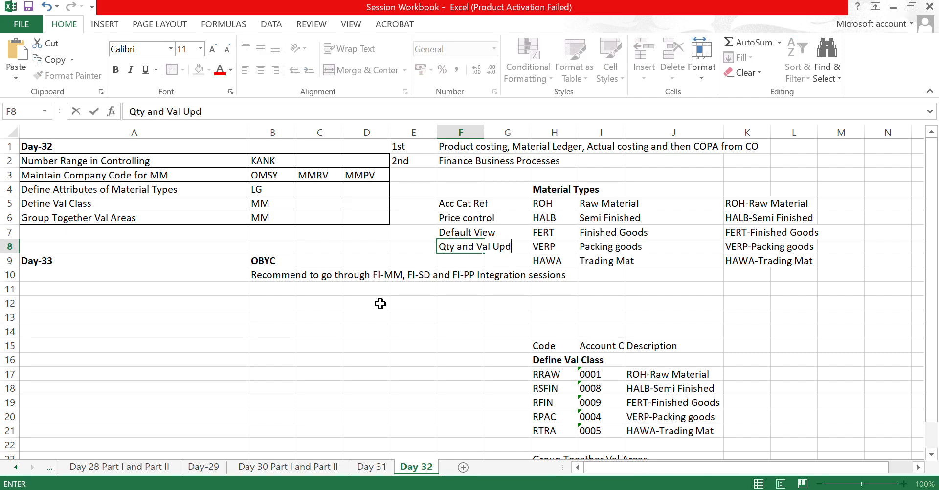
{"action": "key", "text": "Return"}
Clear the attribute notes in cells F5:F8 and go to the Define Val Class topic in A5
{"action": "key", "text": "Up"}
{"action": "key", "text": "Up"}
{"action": "key", "text": "Up"}
{"action": "key", "text": "Up"}
{"action": "key", "text": "shift+Down"}
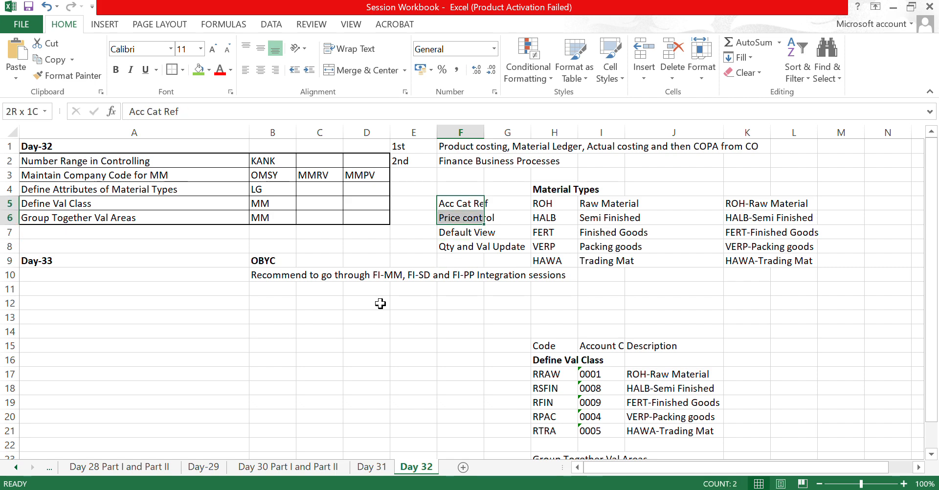
{"action": "key", "text": "shift+Down"}
{"action": "key", "text": "shift+Down"}
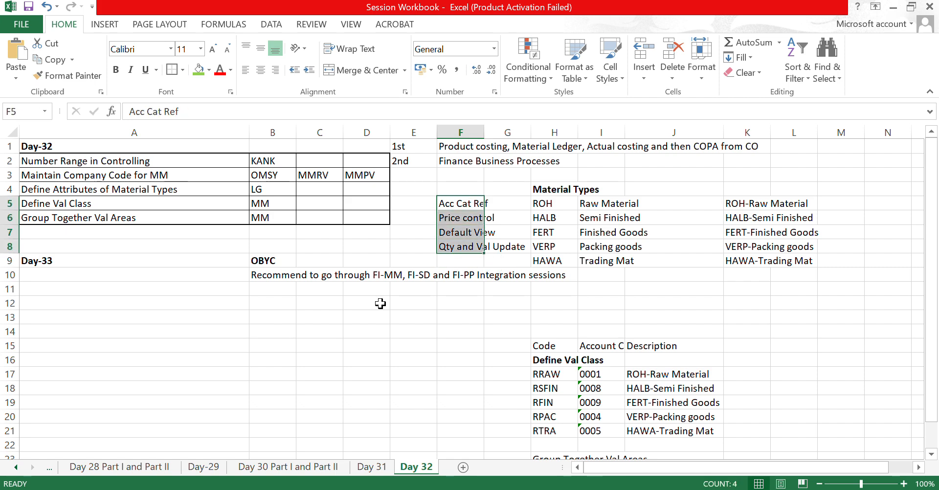
{"action": "key", "text": "Left"}
{"action": "key", "text": "Left"}
{"action": "key", "text": "Left"}
{"action": "key", "text": "Left"}
{"action": "key", "text": "Left"}
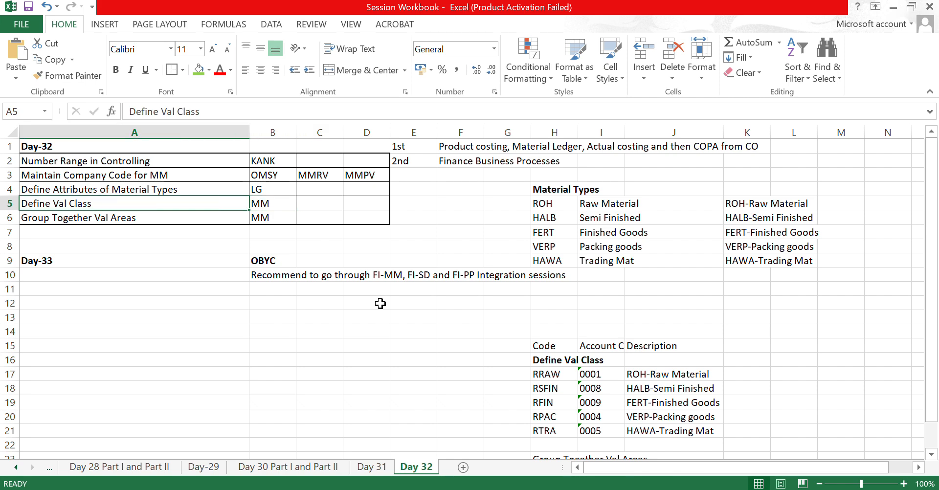
Switch to the SAP Display IMG window and collapse the Material Master and Logistics - General branches
{"action": "key", "text": "alt+Tab"}
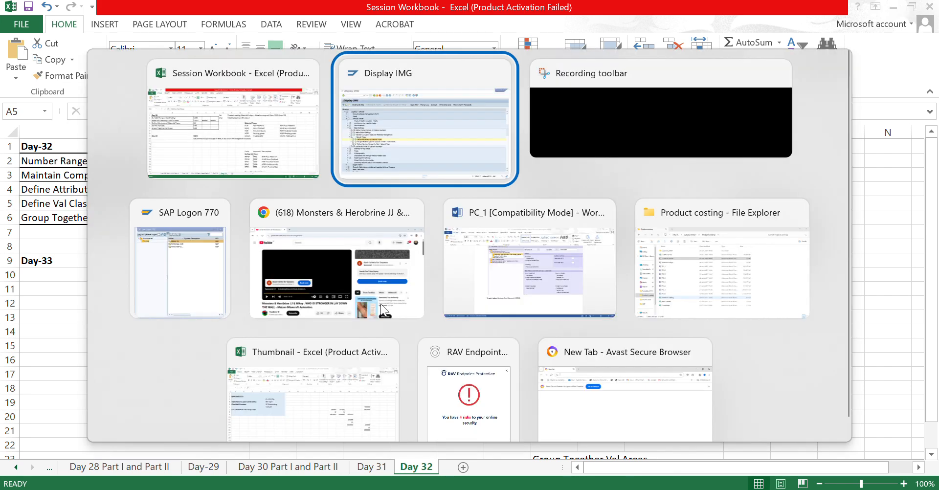
{"action": "key", "text": "Left"}
{"action": "key", "text": "Left"}
{"action": "key", "text": "Left"}
{"action": "key", "text": "Left"}
{"action": "key", "text": "Left"}
{"action": "key", "text": "Left"}
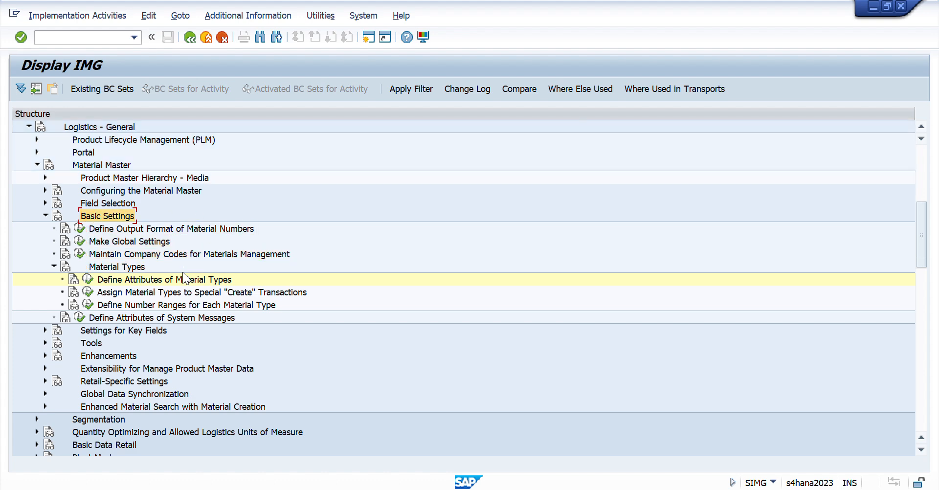
{"action": "key", "text": "Left"}
{"action": "key", "text": "Left"}
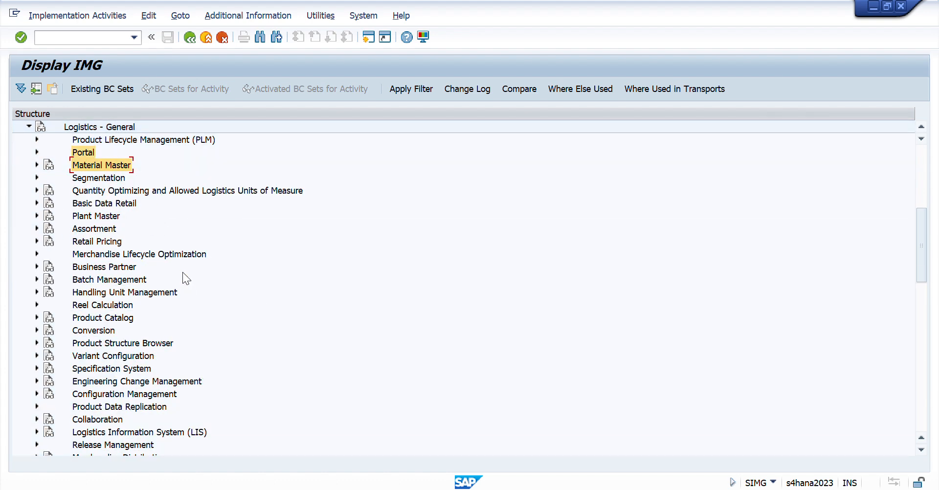
{"action": "key", "text": "Left"}
Expand the Materials Management node in the IMG structure
{"action": "key", "text": "Down"}
{"action": "key", "text": "Down"}
{"action": "key", "text": "Down"}
{"action": "key", "text": "Down"}
{"action": "key", "text": "Down"}
{"action": "key", "text": "Down"}
{"action": "key", "text": "Down"}
{"action": "key", "text": "Down"}
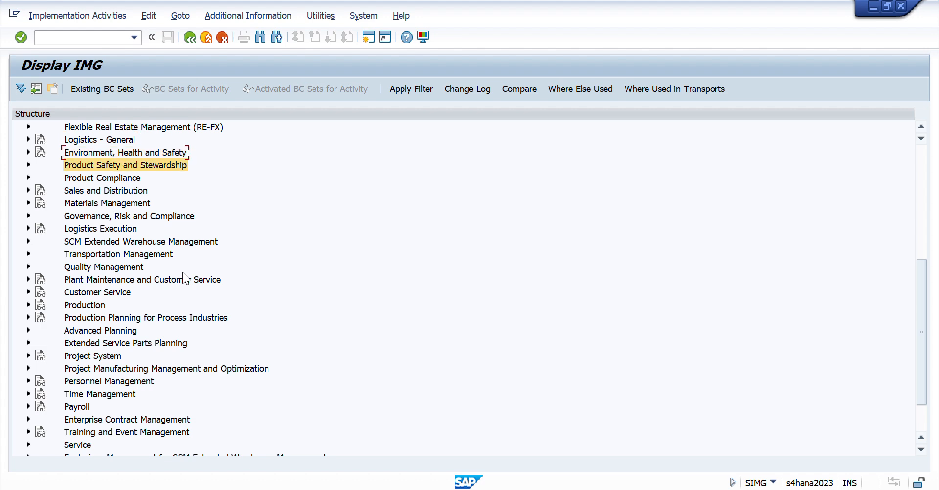
{"action": "key", "text": "Down"}
{"action": "key", "text": "Down"}
{"action": "key", "text": "Up"}
{"action": "key", "text": "Up"}
{"action": "key", "text": "Up"}
{"action": "key", "text": "Up"}
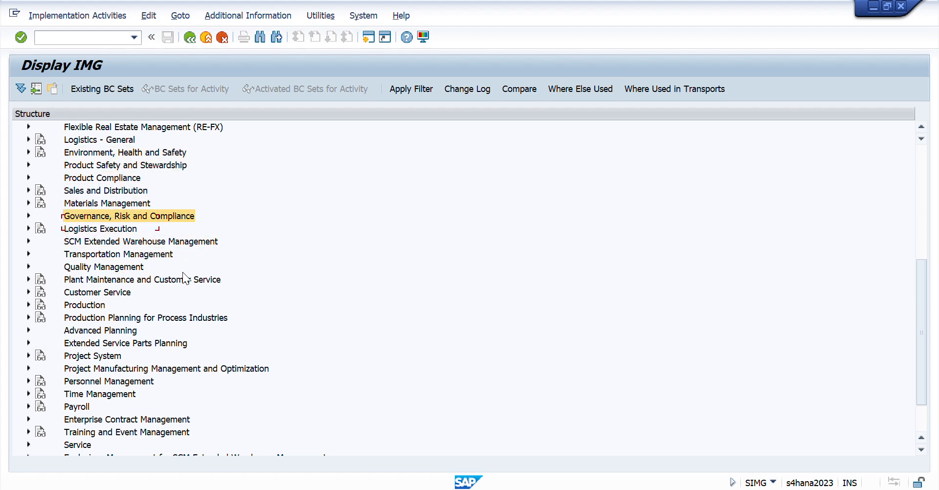
{"action": "key", "text": "Up"}
{"action": "key", "text": "Right"}
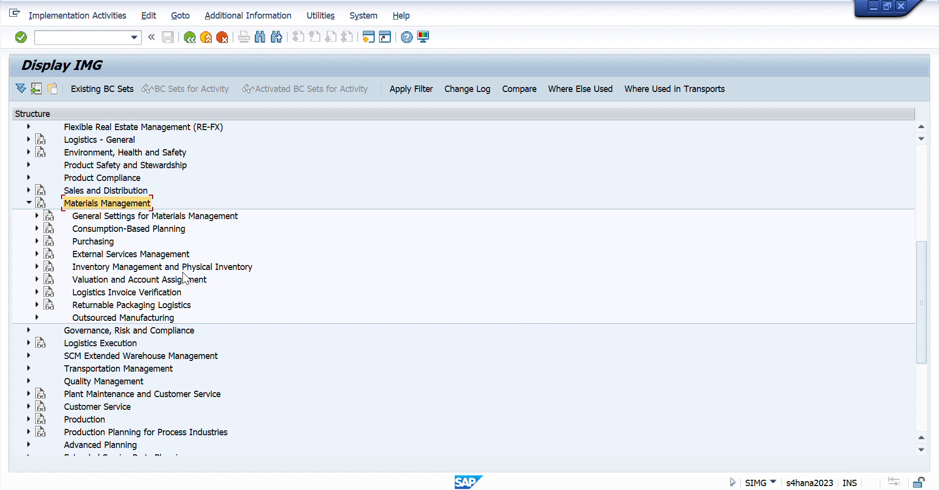
Expand Valuation and Account Assignment under Materials Management
{"action": "key", "text": "Down"}
{"action": "key", "text": "Down"}
{"action": "key", "text": "Down"}
{"action": "key", "text": "Down"}
{"action": "key", "text": "Up"}
{"action": "key", "text": "Up"}
{"action": "key", "text": "Up"}
{"action": "key", "text": "Down"}
{"action": "key", "text": "Down"}
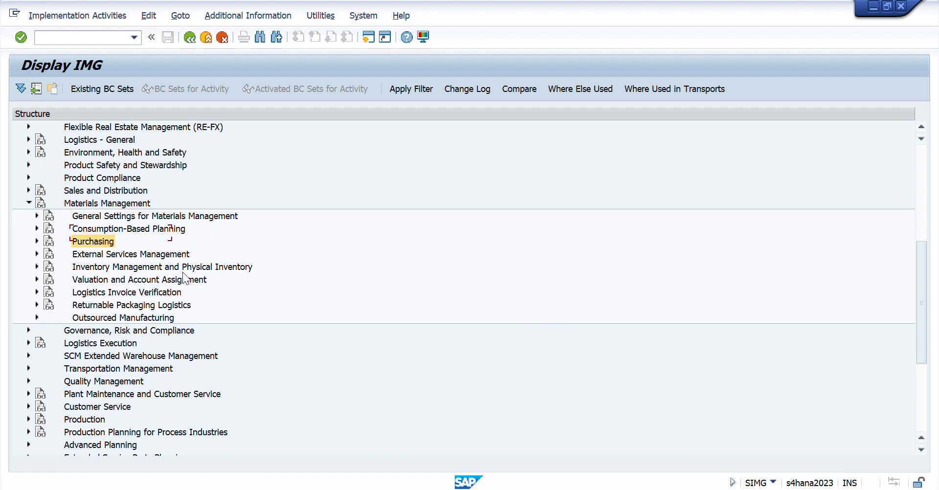
{"action": "key", "text": "Down"}
{"action": "key", "text": "Down"}
{"action": "key", "text": "Down"}
{"action": "key", "text": "Up"}
{"action": "key", "text": "Up"}
{"action": "key", "text": "Up"}
{"action": "key", "text": "Up"}
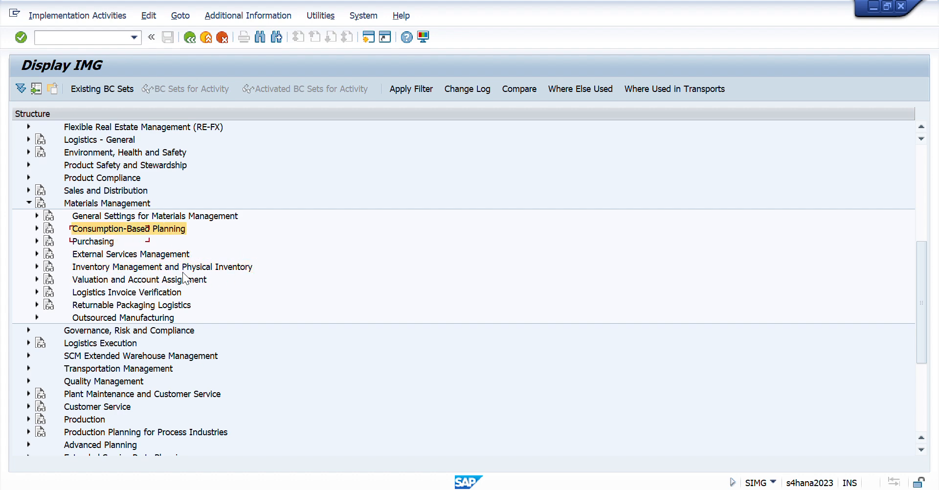
{"action": "key", "text": "Up"}
{"action": "key", "text": "Up"}
{"action": "key", "text": "Down"}
{"action": "key", "text": "Down"}
{"action": "key", "text": "Down"}
{"action": "key", "text": "Down"}
{"action": "key", "text": "Down"}
{"action": "key", "text": "Right"}
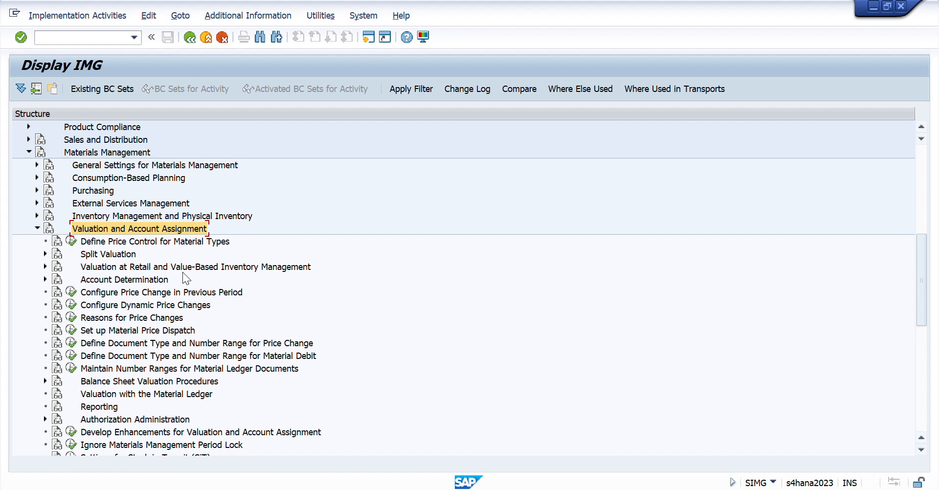
Expand Account Determination within Valuation and Account Assignment and go to Account Determination Without Wizard
{"action": "key", "text": "Down"}
{"action": "key", "text": "Down"}
{"action": "key", "text": "Right"}
{"action": "key", "text": "Down"}
{"action": "key", "text": "Down"}
{"action": "key", "text": "Down"}
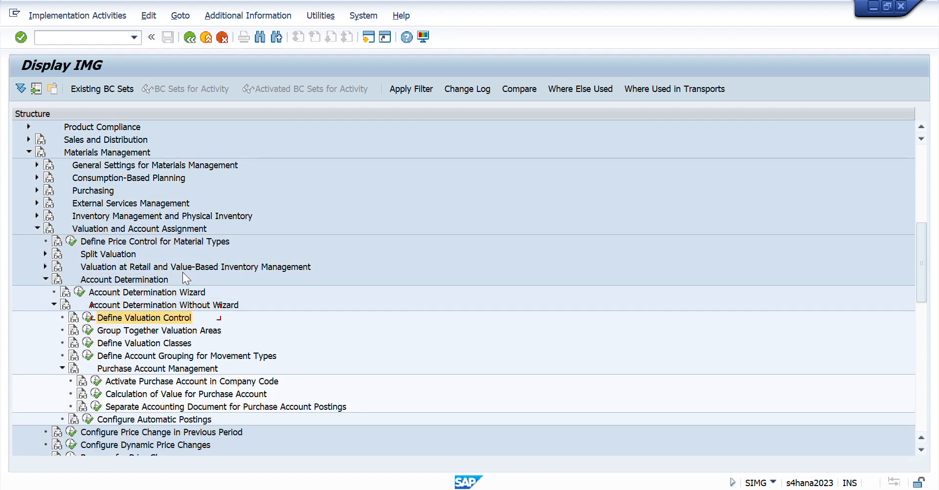
{"action": "key", "text": "Up"}
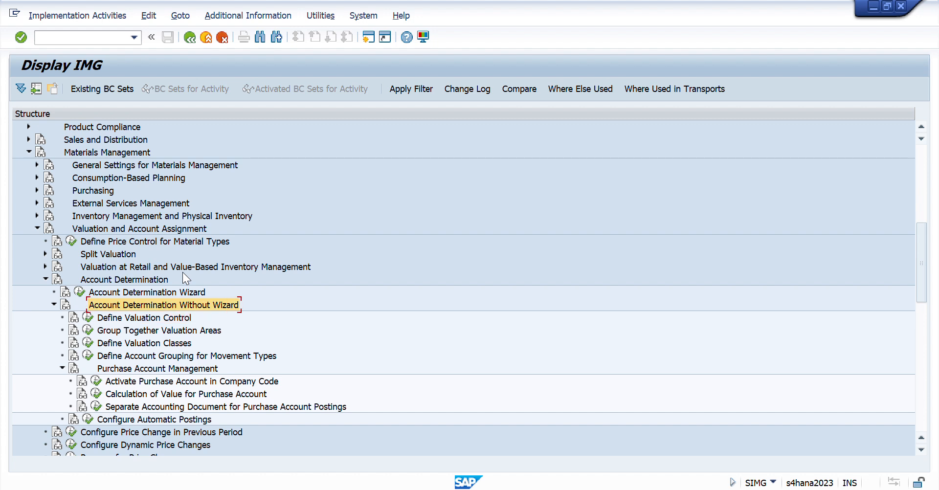
Open the Define Valuation Classes activity and start new entries in its Valuation Class view
{"action": "key", "text": "Down"}
{"action": "key", "text": "Down"}
{"action": "key", "text": "Down"}
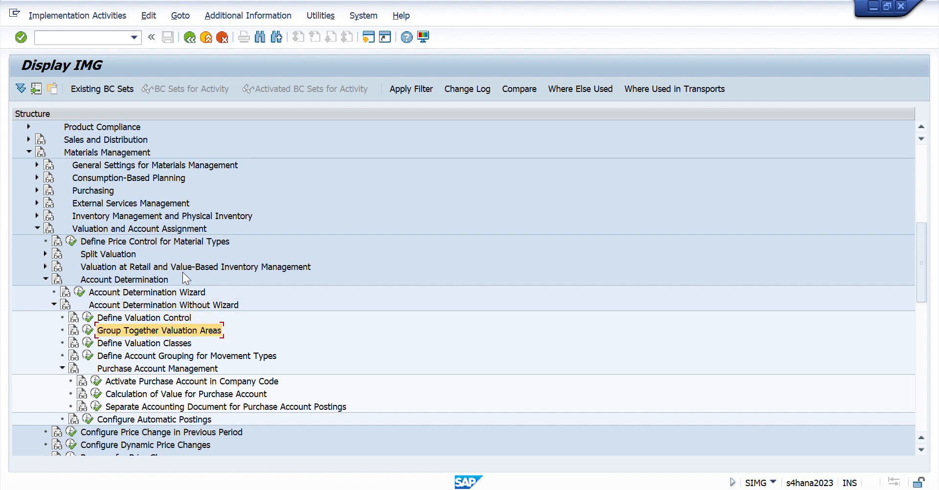
{"action": "key", "text": "Return"}
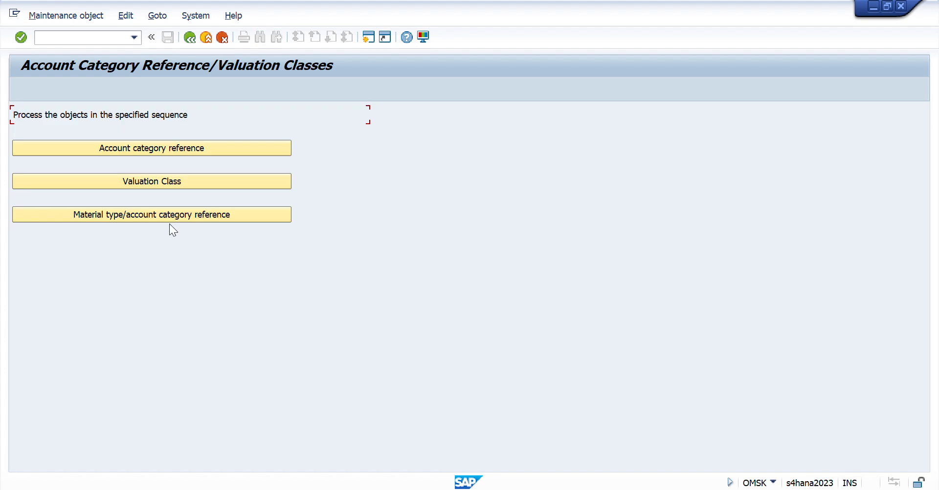
{"action": "left_click", "coordinate": [150, 187]}
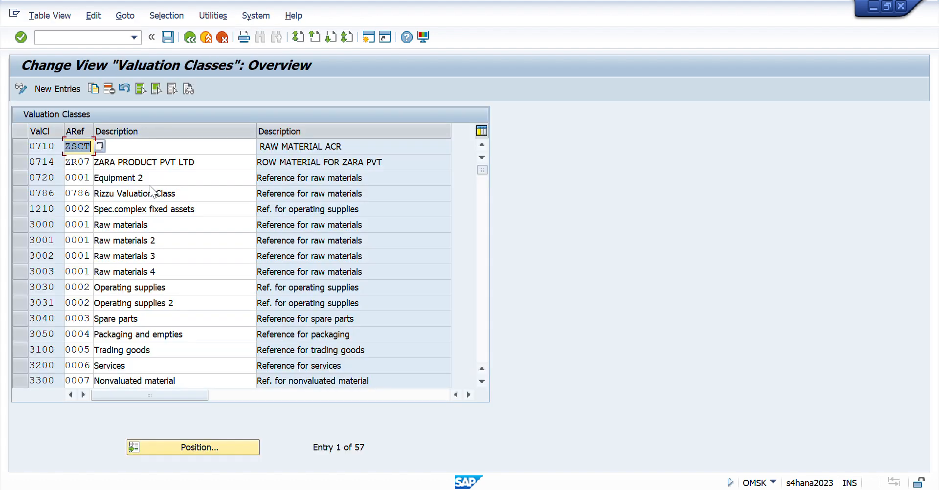
{"action": "left_click", "coordinate": [48, 88]}
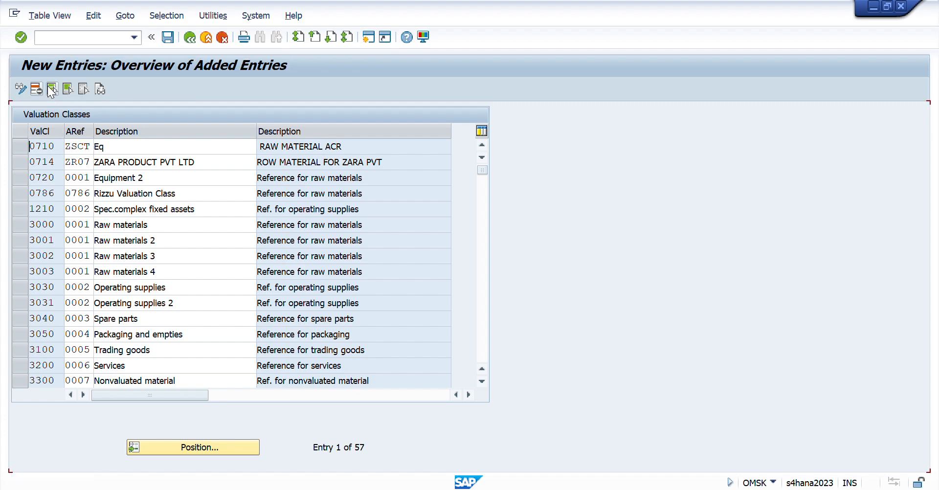
Copy the valuation class codes from H17:H21 of the Session Workbook in Excel into the ValCl column of SAP's new entries
{"action": "key", "text": "alt+Tab"}
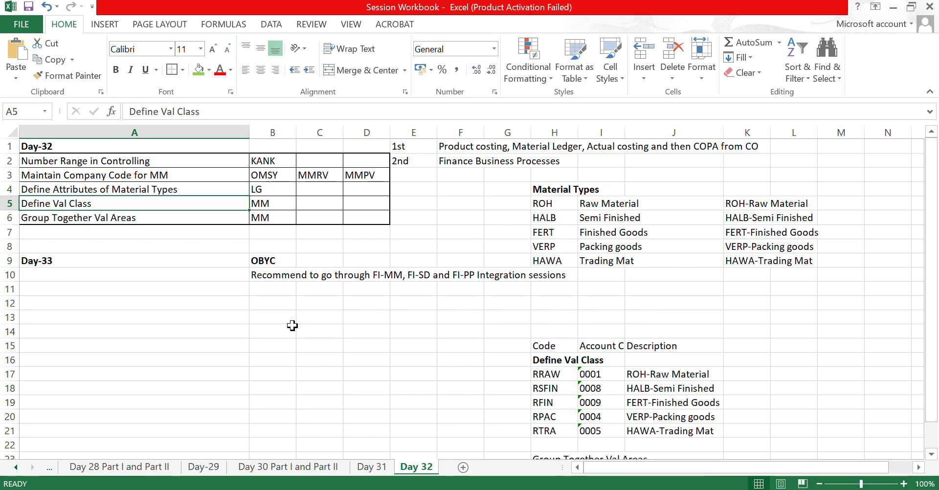
{"action": "key", "text": "Down"}
{"action": "key", "text": "Down"}
{"action": "key", "text": "Down"}
{"action": "key", "text": "Down"}
{"action": "key", "text": "Down"}
{"action": "key", "text": "Down"}
{"action": "key", "text": "Down"}
{"action": "key", "text": "Down"}
{"action": "key", "text": "Right"}
{"action": "key", "text": "Right"}
{"action": "key", "text": "Right"}
{"action": "key", "text": "Right"}
{"action": "key", "text": "Right"}
{"action": "key", "text": "Right"}
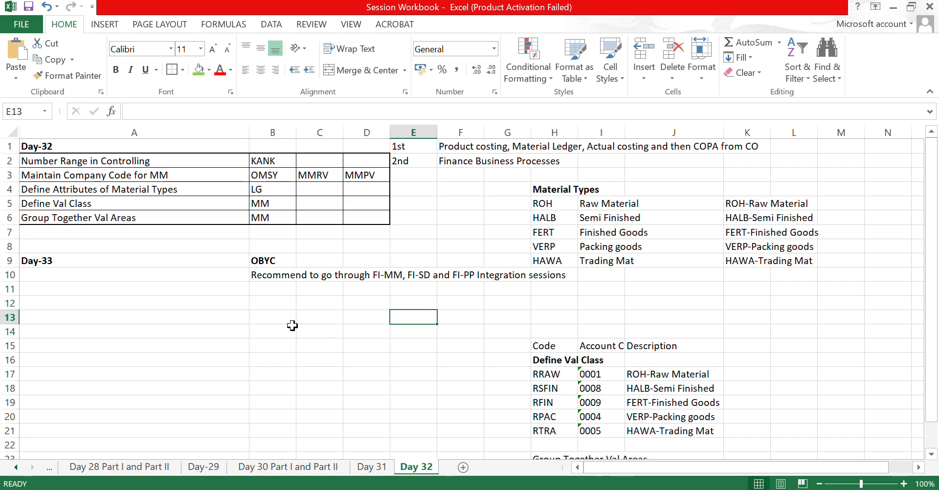
{"action": "key", "text": "Down"}
{"action": "key", "text": "Down"}
{"action": "key", "text": "Down"}
{"action": "key", "text": "Down"}
{"action": "key", "text": "Right"}
{"action": "key", "text": "ctrl+shift+Down"}
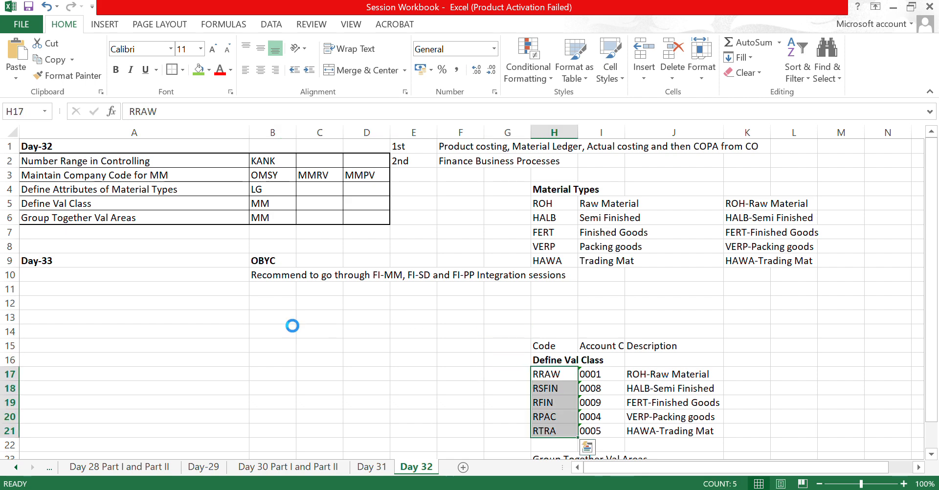
{"action": "key", "text": "ctrl+c"}
{"action": "key", "text": "alt+Tab"}
{"action": "key", "text": "ctrl+v"}
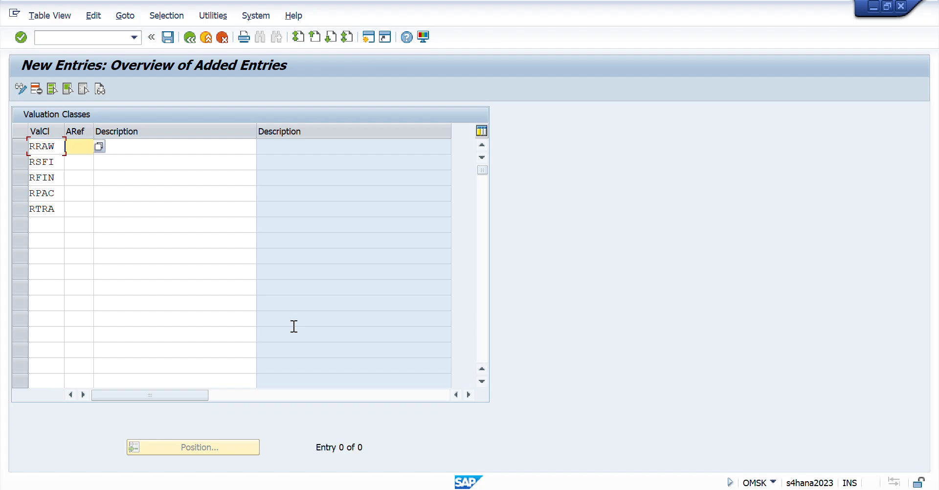
Copy account category references 0001, 0008, 0009, 0004 and 0005 from workbook cells I17:I21 into the ARef column of the new valuation classes
{"action": "key", "text": "alt+Tab"}
{"action": "key", "text": "Right"}
{"action": "key", "text": "ctrl+shift+Down"}
{"action": "key", "text": "ctrl+c"}
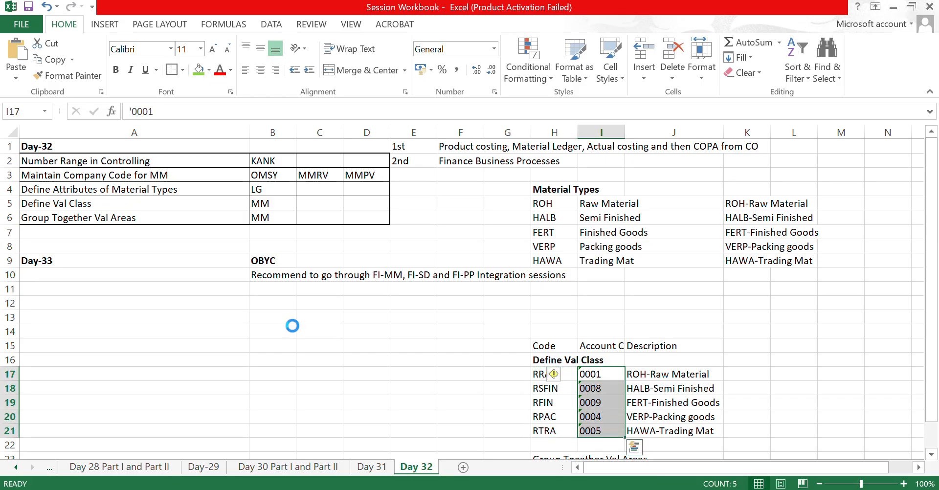
{"action": "key", "text": "alt+Tab"}
{"action": "key", "text": "ctrl+v"}
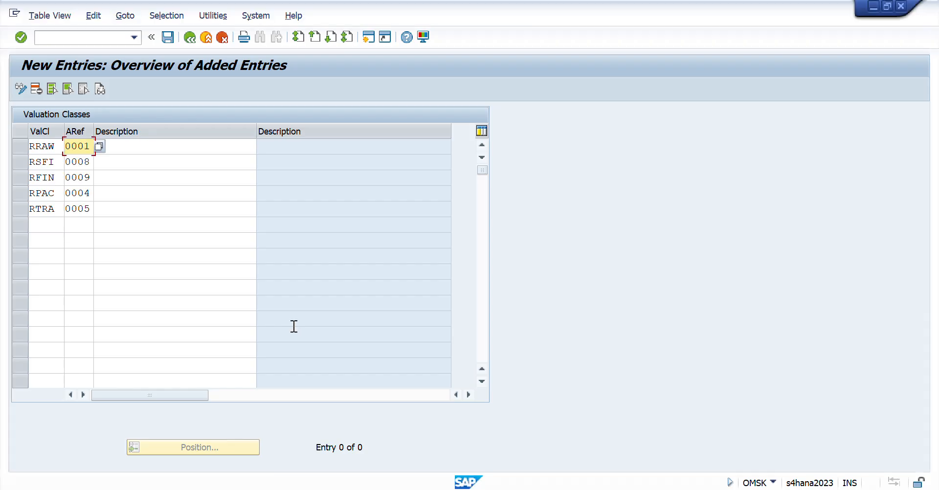
{"action": "key", "text": "Tab"}
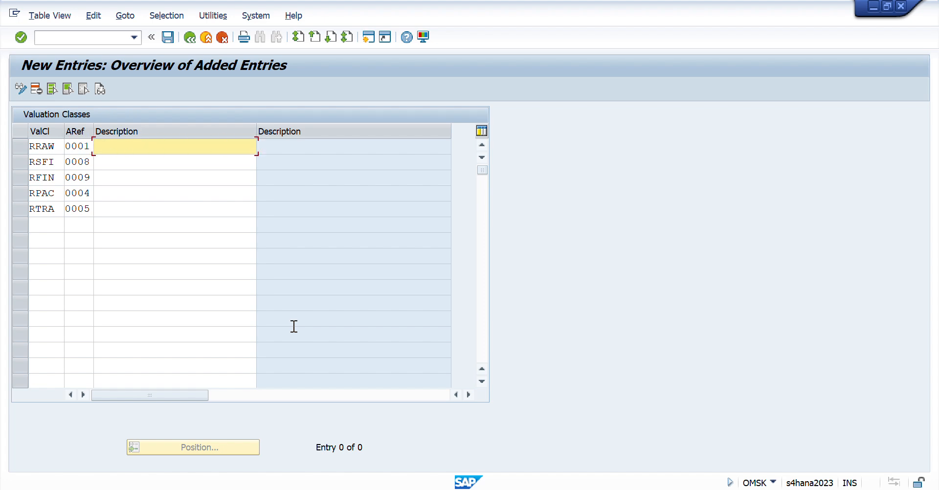
Copy the five material descriptions from workbook cells J17:J21 into the Description column, then select the RRAW valuation class code
{"action": "key", "text": "alt+Tab"}
{"action": "key", "text": "Right"}
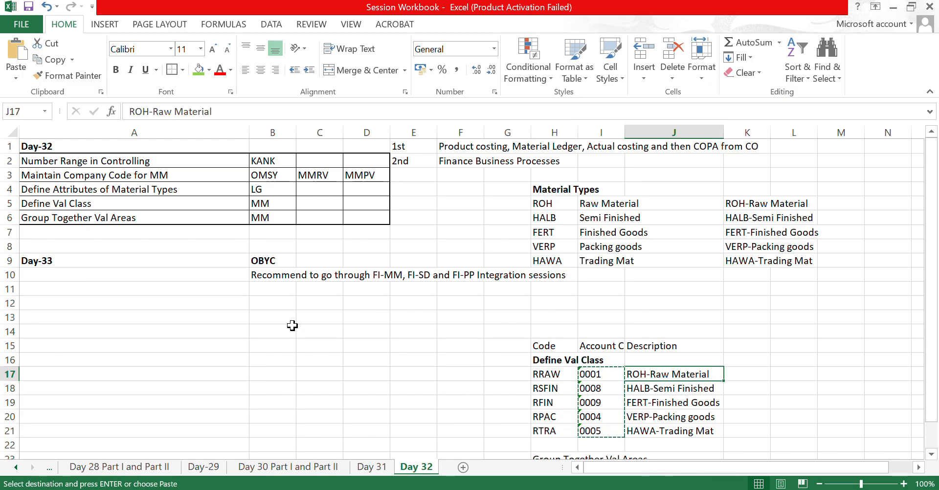
{"action": "key", "text": "shift+Down"}
{"action": "key", "text": "shift+Down"}
{"action": "key", "text": "shift+Down"}
{"action": "key", "text": "shift+Down"}
{"action": "key", "text": "ctrl+c"}
{"action": "key", "text": "alt+Tab"}
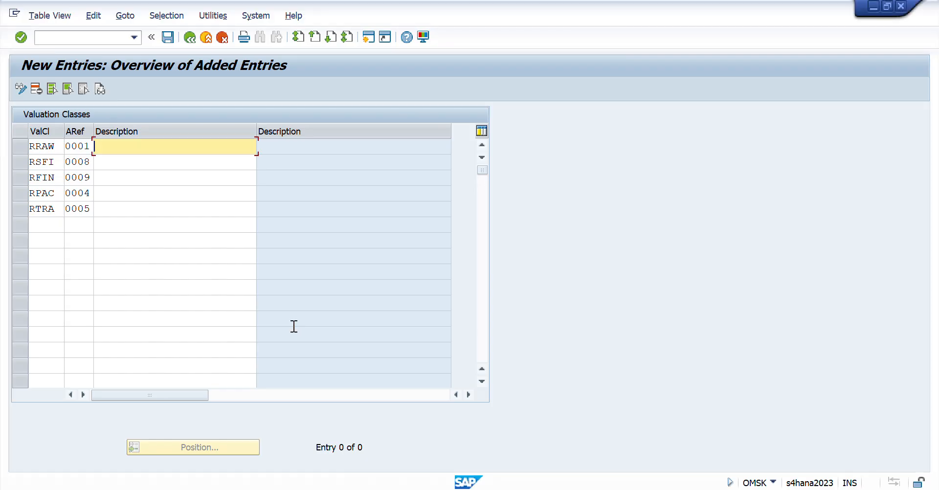
{"action": "key", "text": "ctrl+v"}
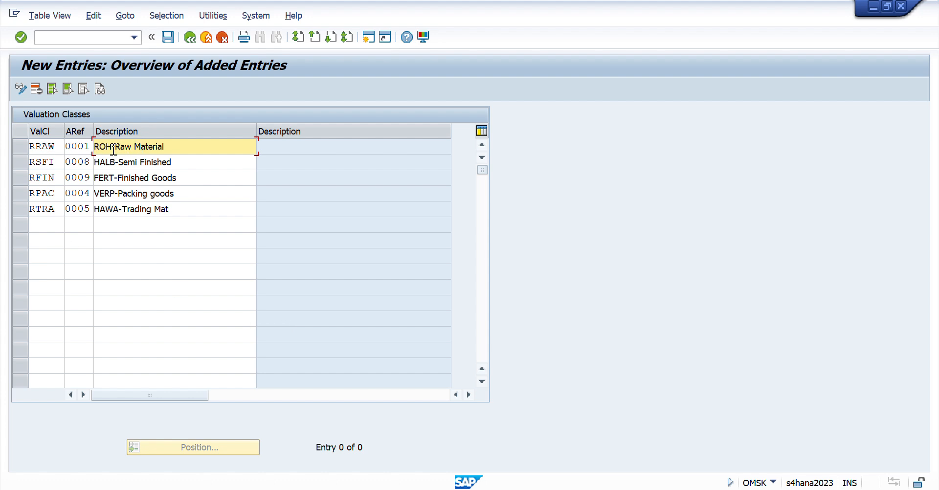
{"action": "left_click_drag", "start_coordinate": [57, 146], "coordinate": [29, 149]}
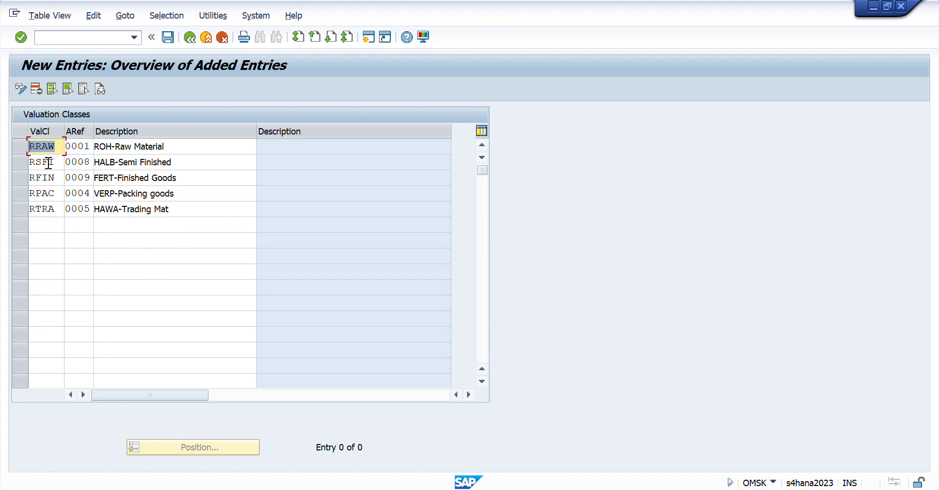
Save the five new valuation classes to the proposed customizing request and return to the IMG structure
{"action": "left_click_drag", "start_coordinate": [56, 162], "coordinate": [30, 209]}
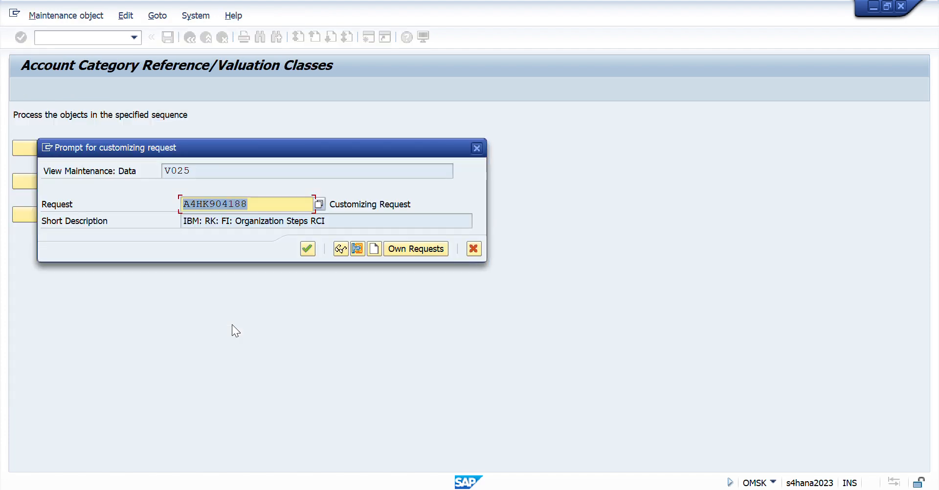
{"action": "key", "text": "Return"}
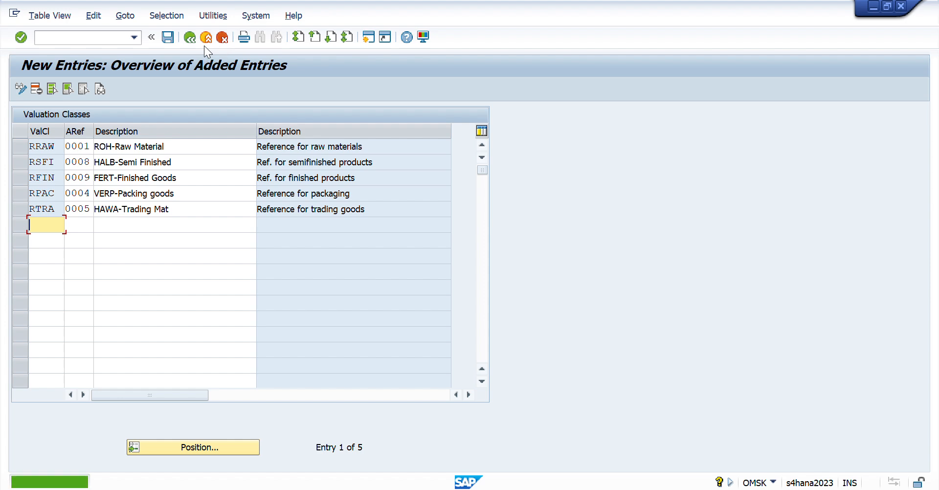
{"action": "left_click", "coordinate": [189, 38]}
{"action": "left_click", "coordinate": [189, 38]}
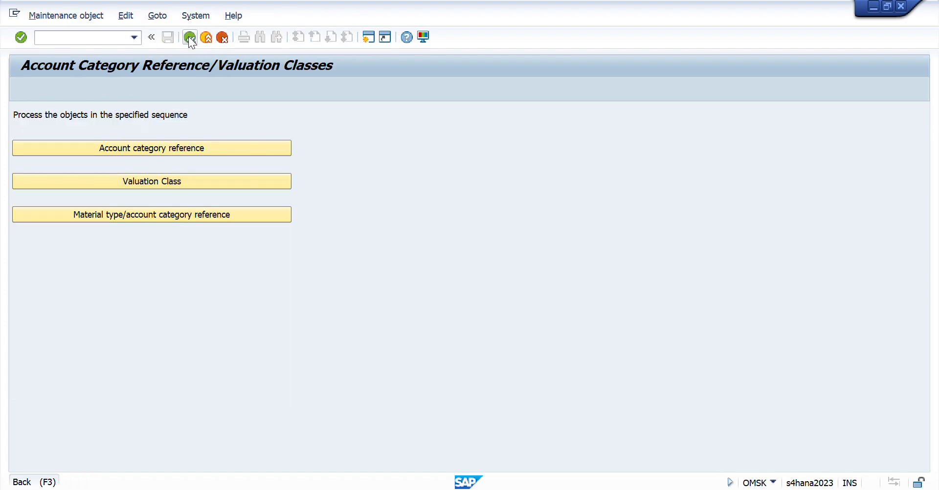
{"action": "left_click", "coordinate": [189, 37]}
Switch to the Session Workbook in Excel and go to the Group Together Val Areas topic in cell A6
{"action": "key", "text": "alt+Tab"}
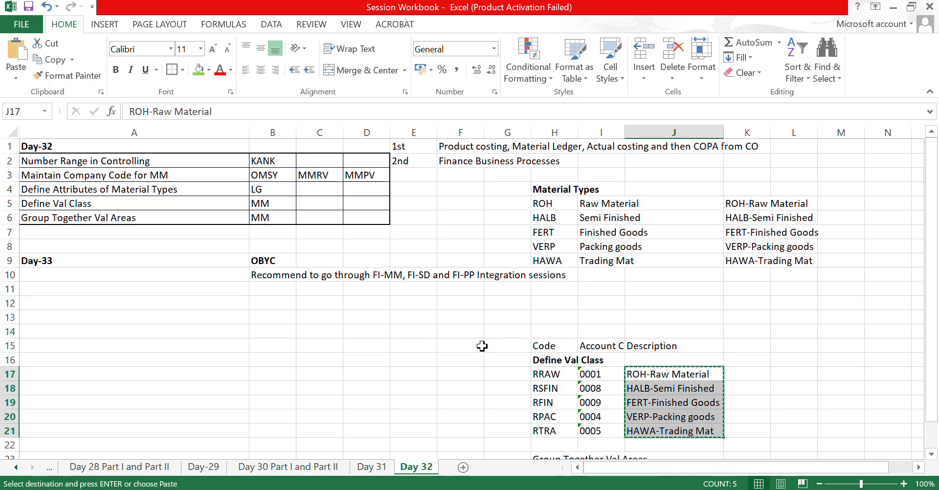
{"action": "key", "text": "Up"}
{"action": "key", "text": "Up"}
{"action": "key", "text": "Up"}
{"action": "key", "text": "Up"}
{"action": "key", "text": "Up"}
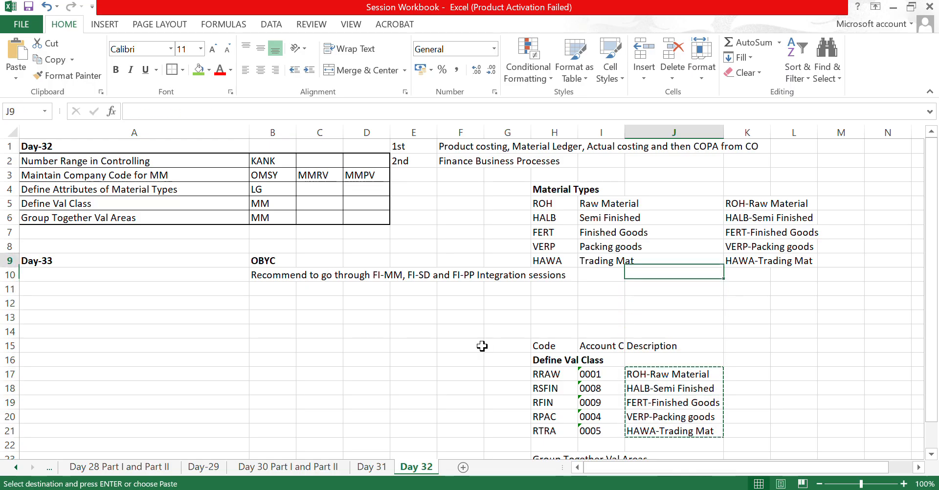
{"action": "key", "text": "Left"}
{"action": "key", "text": "Left"}
{"action": "key", "text": "Left"}
{"action": "key", "text": "Left"}
{"action": "key", "text": "Left"}
{"action": "key", "text": "Left"}
{"action": "key", "text": "Left"}
{"action": "key", "text": "Left"}
{"action": "key", "text": "Left"}
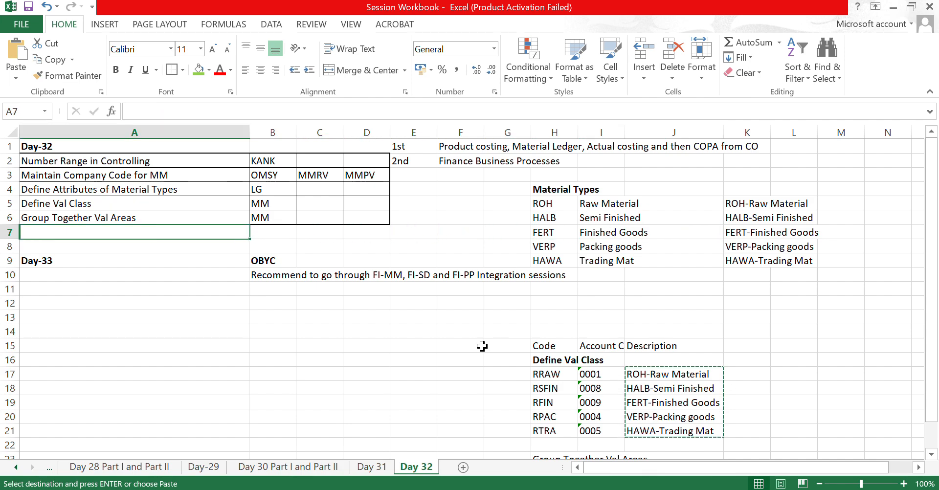
{"action": "key", "text": "Up"}
Switch back to SAP and open the Group Together Valuation Areas activity
{"action": "key", "text": "alt+Tab"}
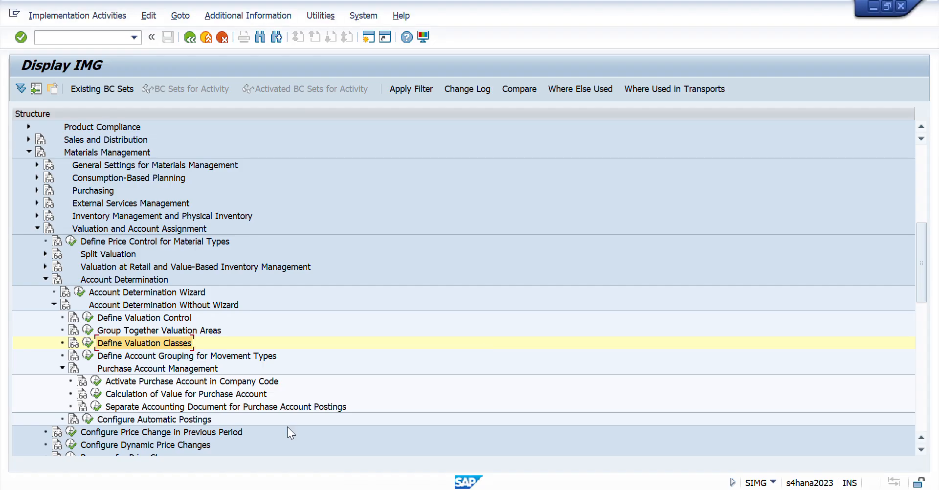
{"action": "key", "text": "Up"}
{"action": "key", "text": "Left"}
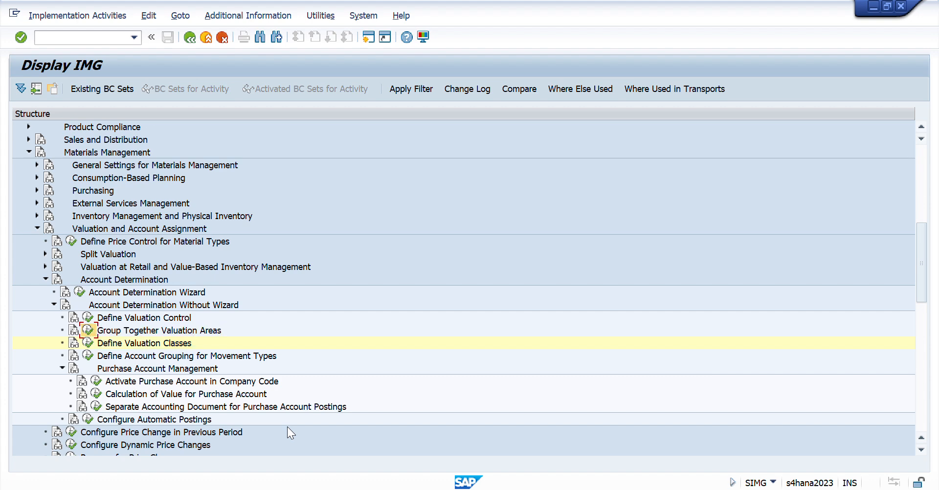
{"action": "key", "text": "Return"}
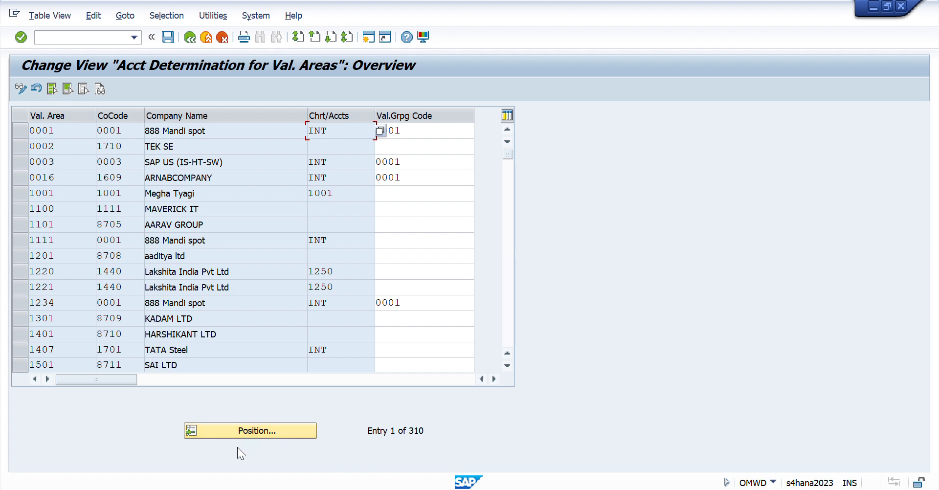
Find valuation area RCID, assign it valuation grouping code RCI, and save the change to the proposed customizing request
{"action": "left_click", "coordinate": [245, 433]}
{"action": "type", "text": "r"}
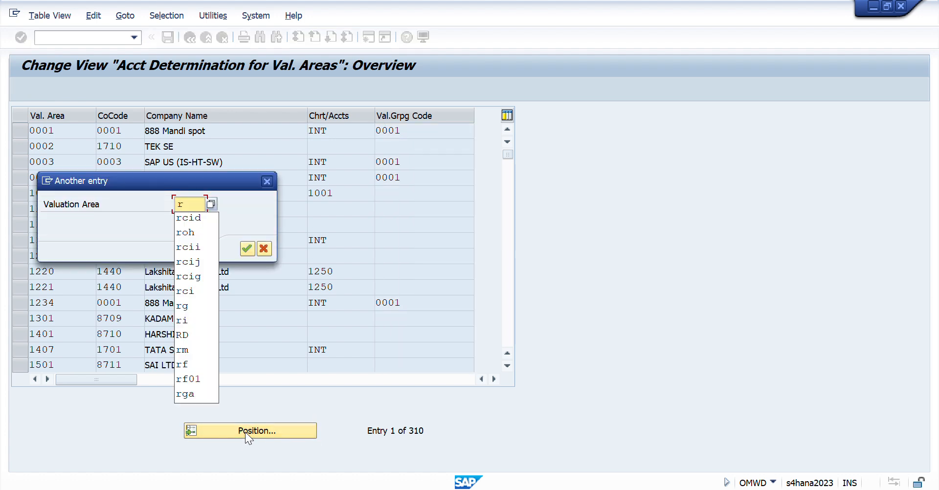
{"action": "type", "text": "ci"}
{"action": "key", "text": "Return"}
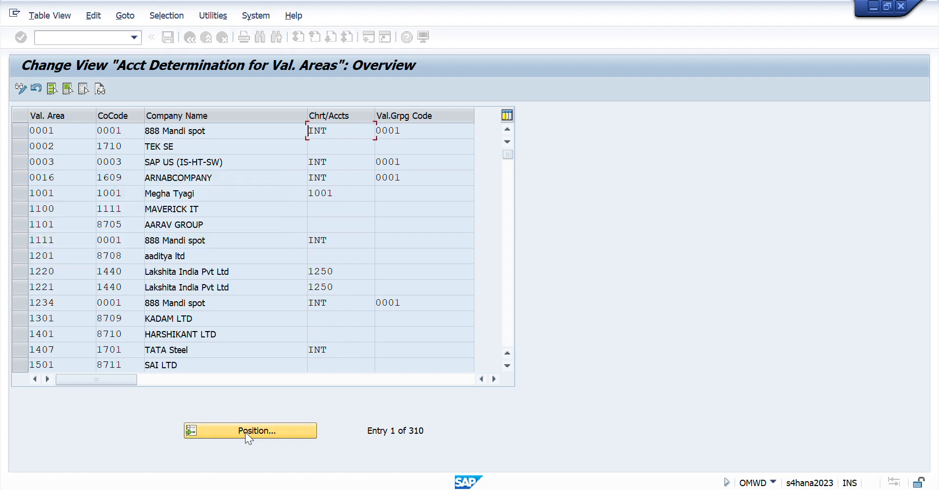
{"action": "left_click", "coordinate": [422, 130]}
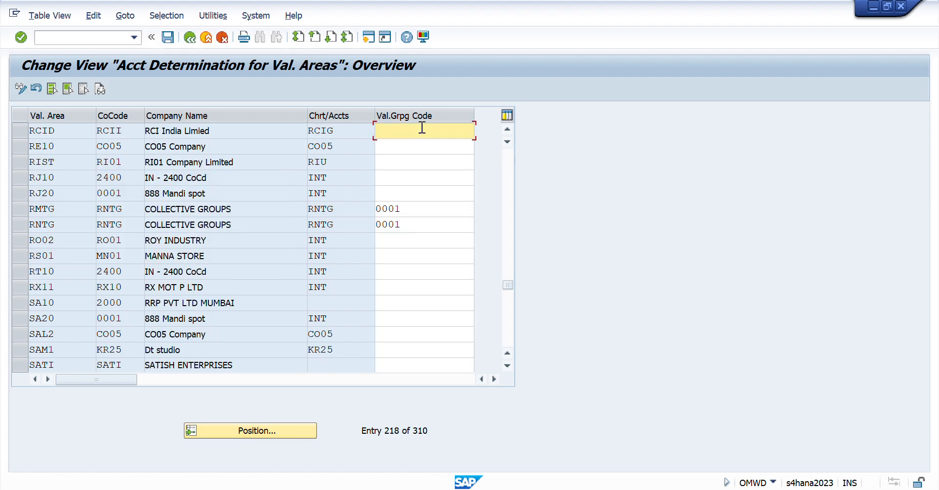
{"action": "key", "text": "ctrl+s"}
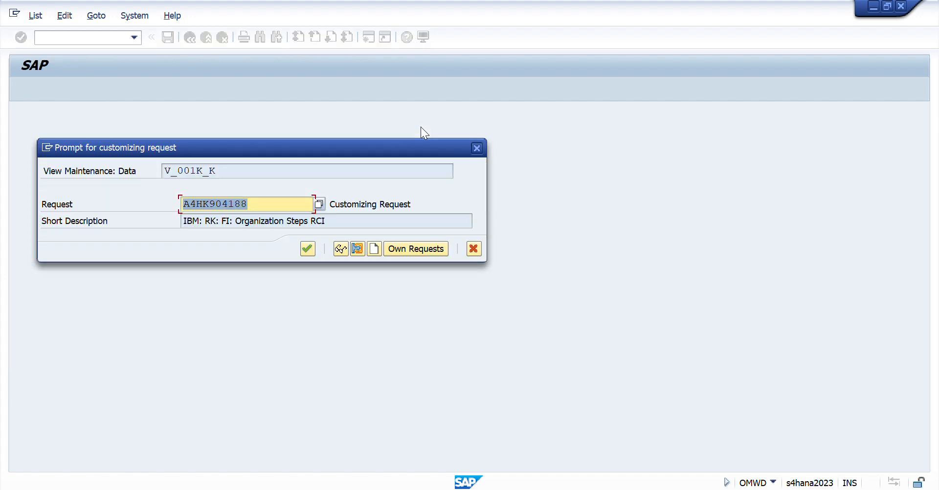
{"action": "key", "text": "Return"}
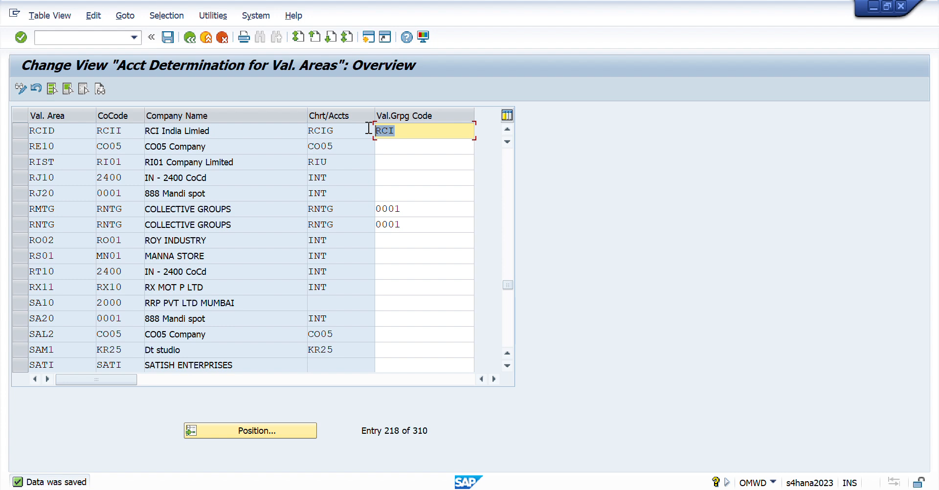
Switch to the Session Workbook in Excel and select the five Day-32 topics in cells A2:A6 for review
{"action": "key", "text": "alt+Tab"}
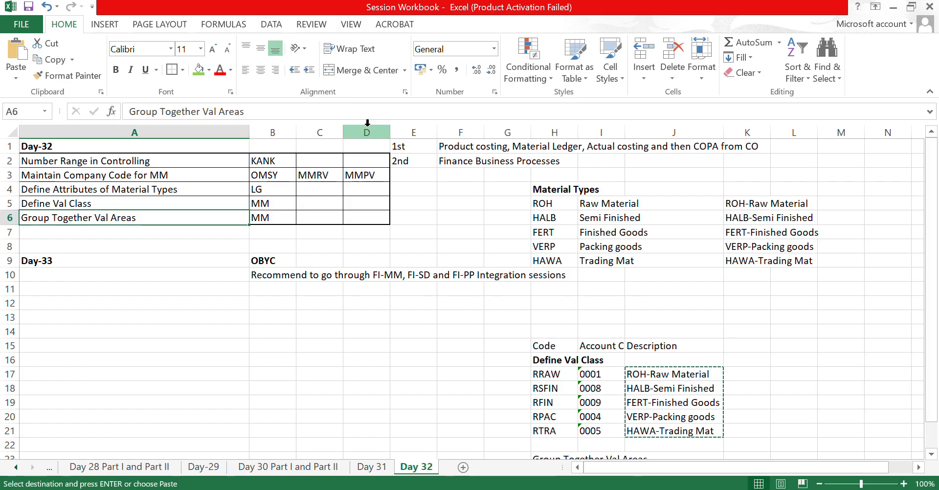
{"action": "key", "text": "Up"}
{"action": "key", "text": "Up"}
{"action": "key", "text": "Up"}
{"action": "key", "text": "Up"}
{"action": "key", "text": "Up"}
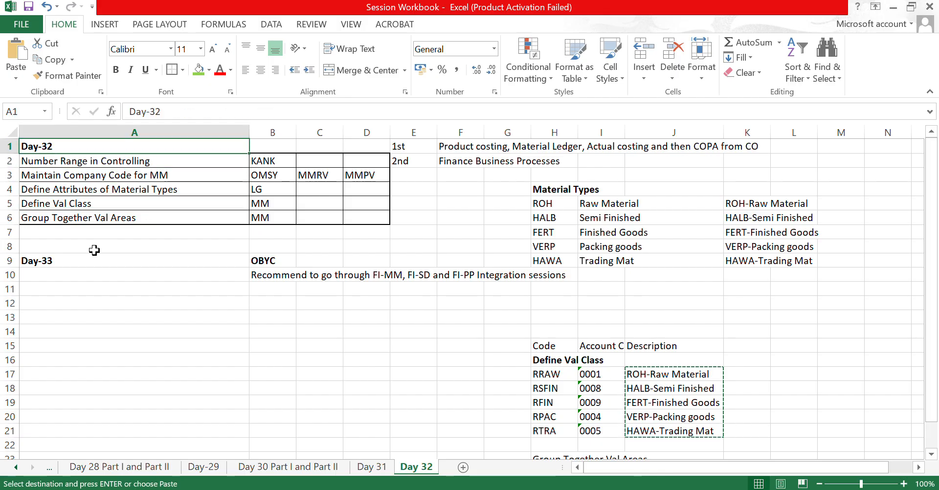
{"action": "key", "text": "Down"}
{"action": "key", "text": "shift+Down"}
{"action": "key", "text": "shift+Down"}
{"action": "key", "text": "shift+Down"}
{"action": "key", "text": "shift+Down"}
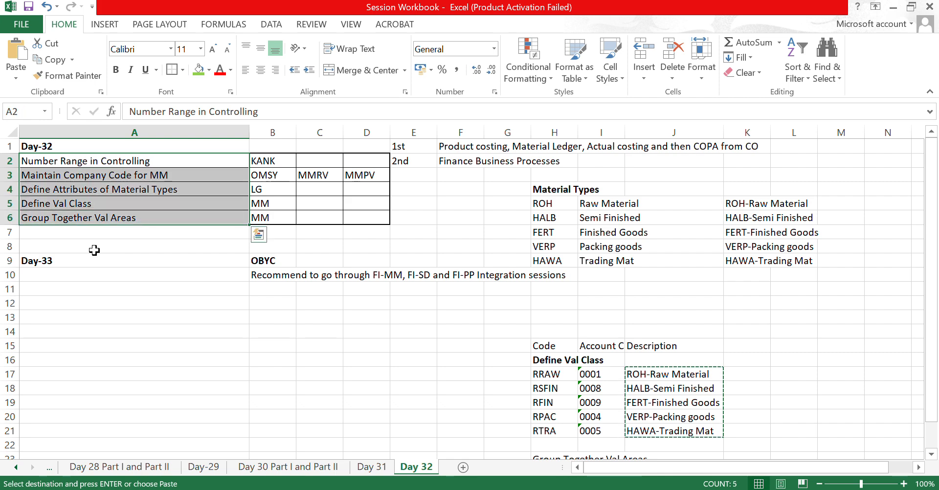